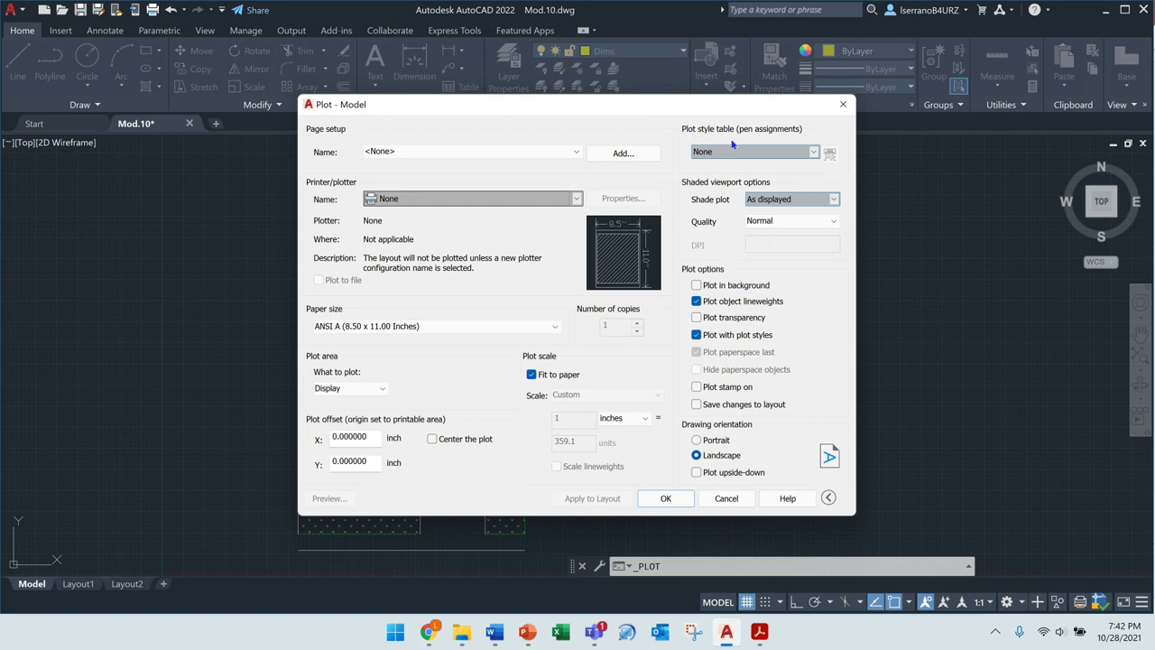
Create a color-dependent plot style table from scratch named Classic pens, keeping it enabled for the current drawing
left_click(814, 153)
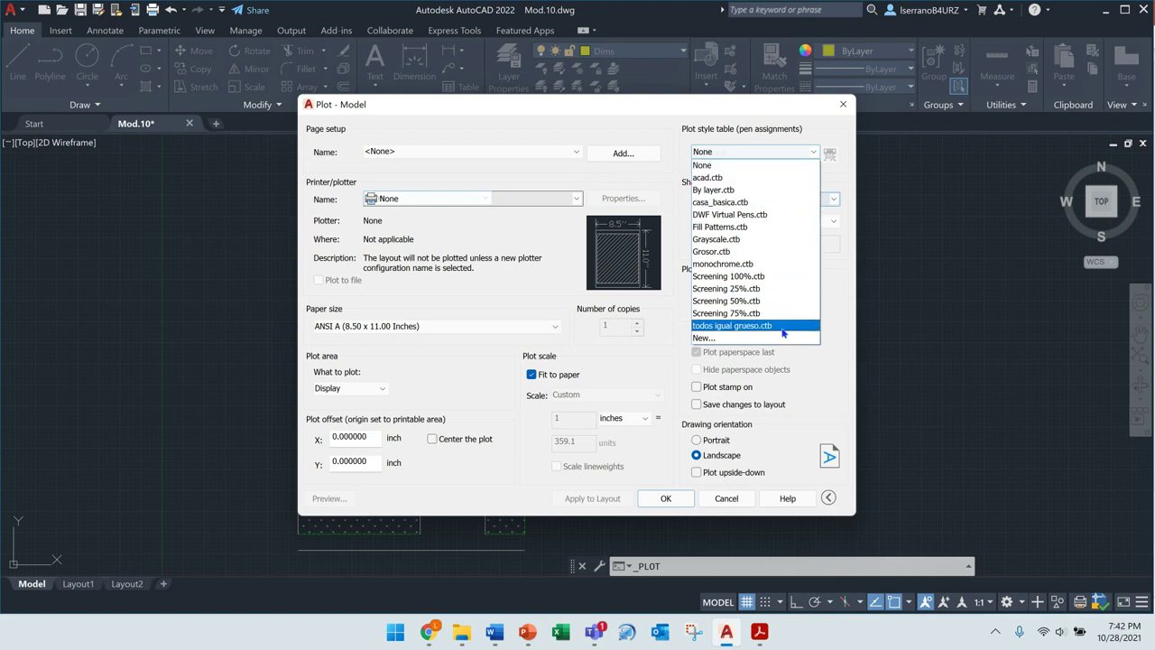
left_click(704, 337)
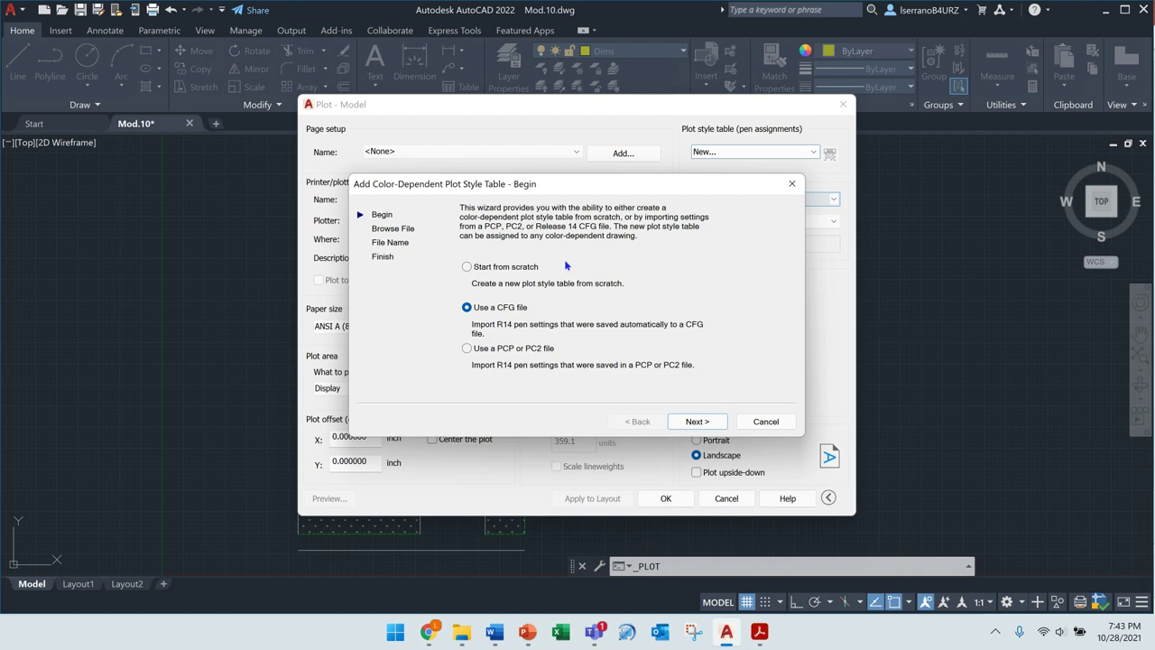
left_click(467, 267)
left_click(693, 422)
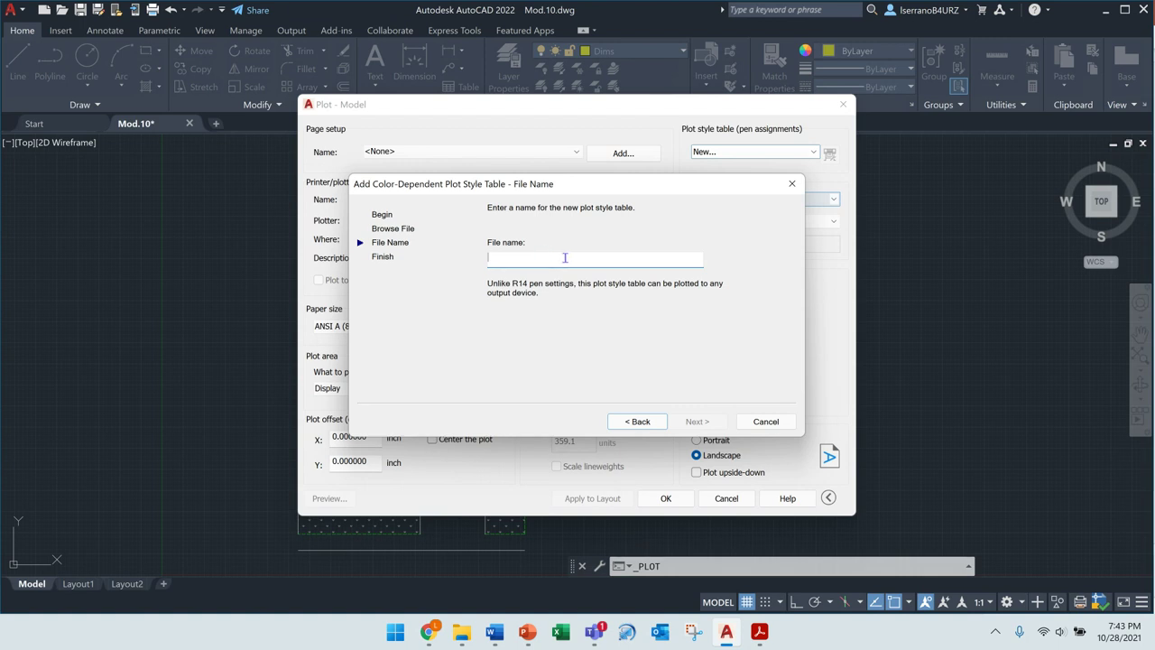
type("CLassic pens")
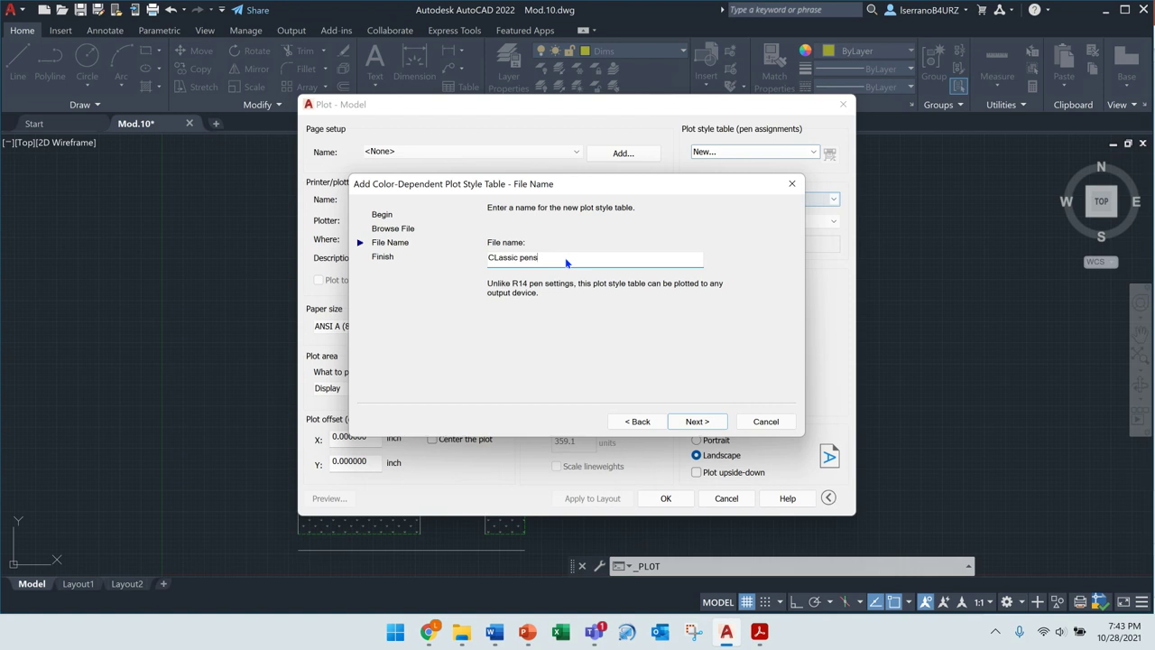
left_click(499, 259)
key("BackSpace")
type("l")
left_click(711, 422)
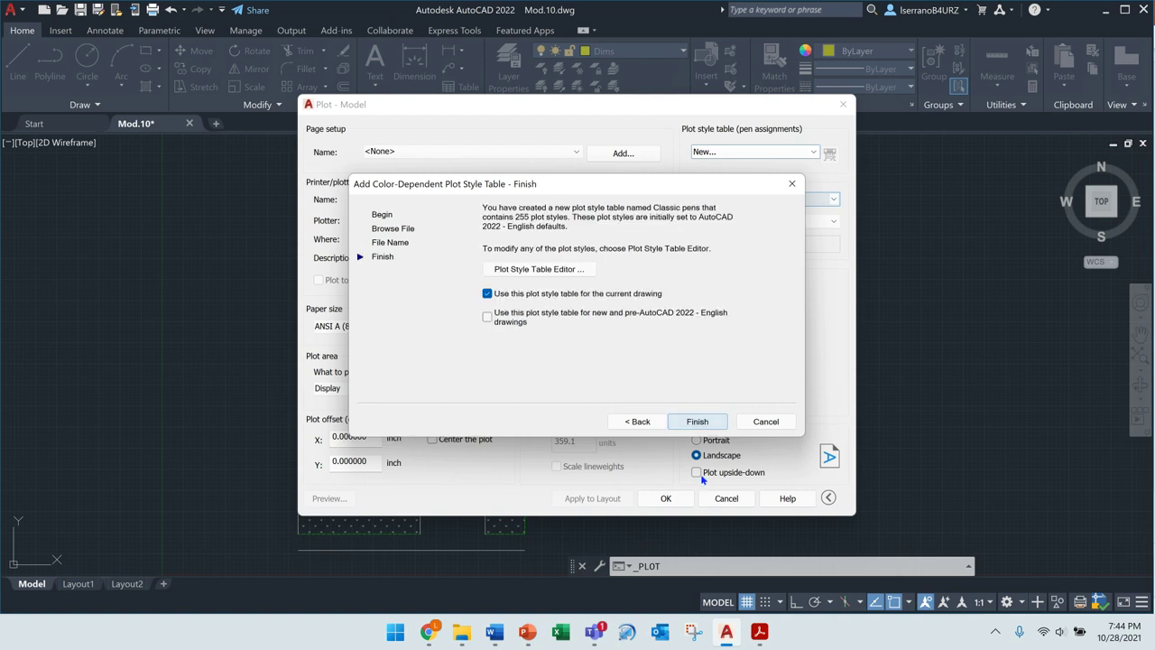
left_click(697, 421)
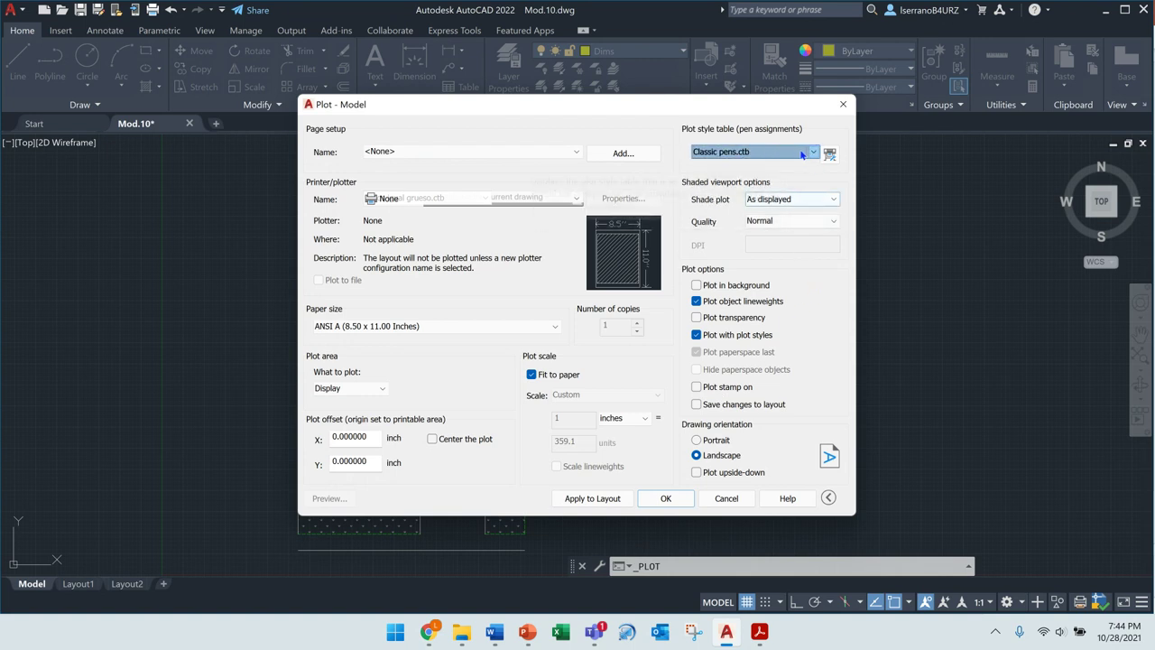
Choose Classic pens.ctb as the plot style table and assign it to all layouts
left_click(813, 154)
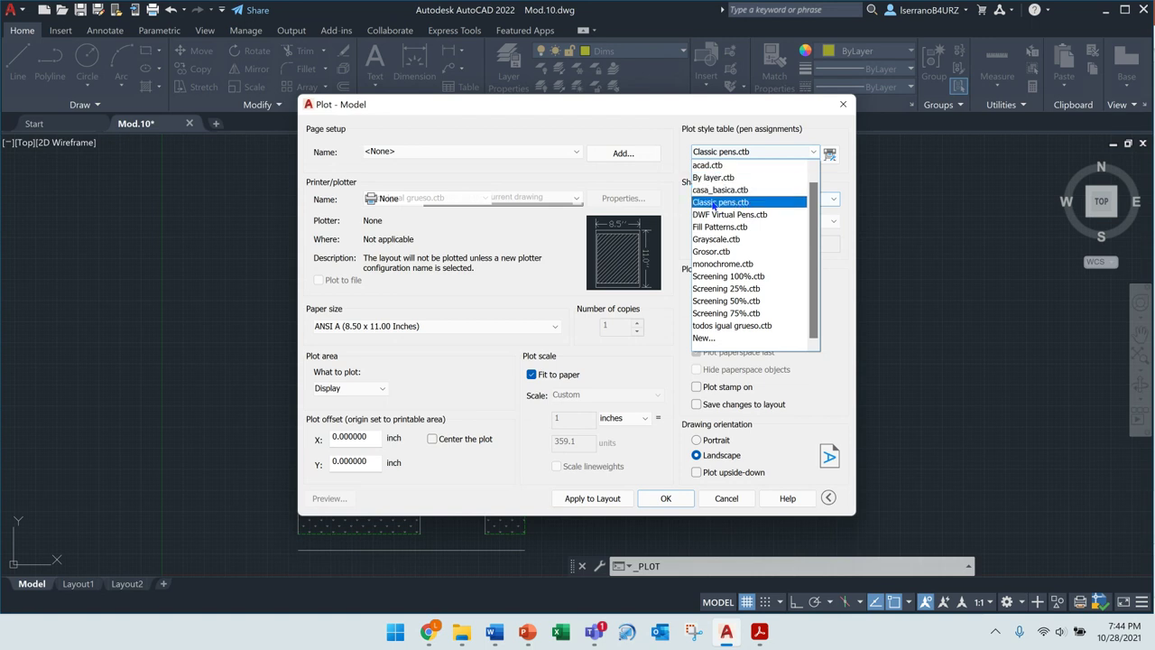
left_click(737, 203)
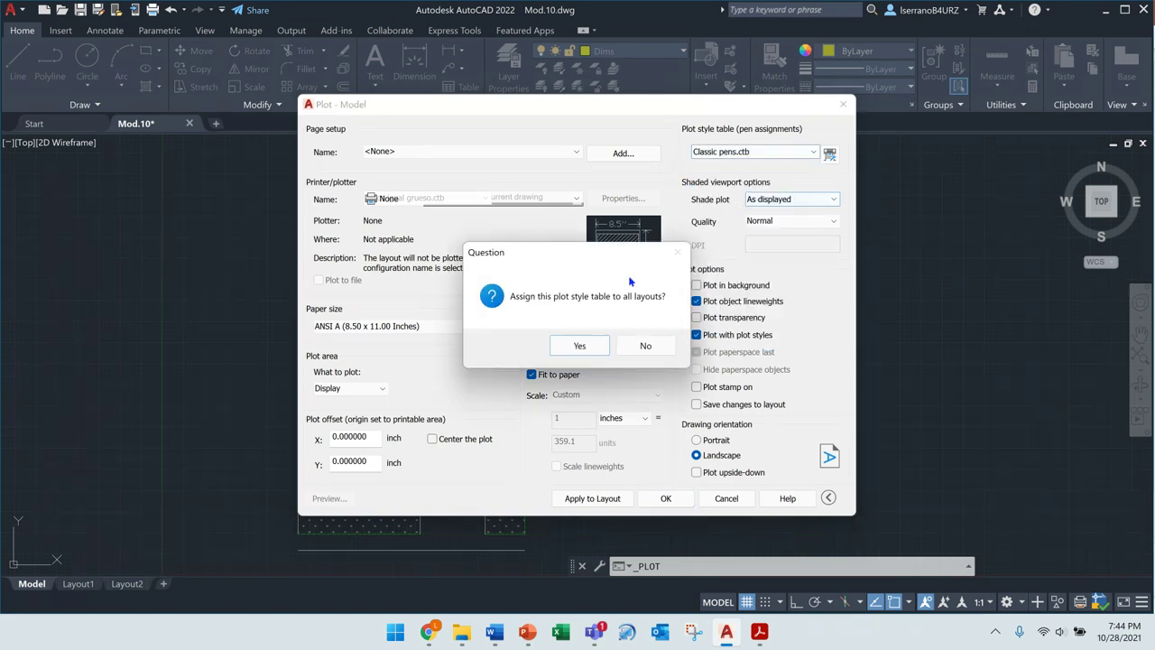
left_click(585, 347)
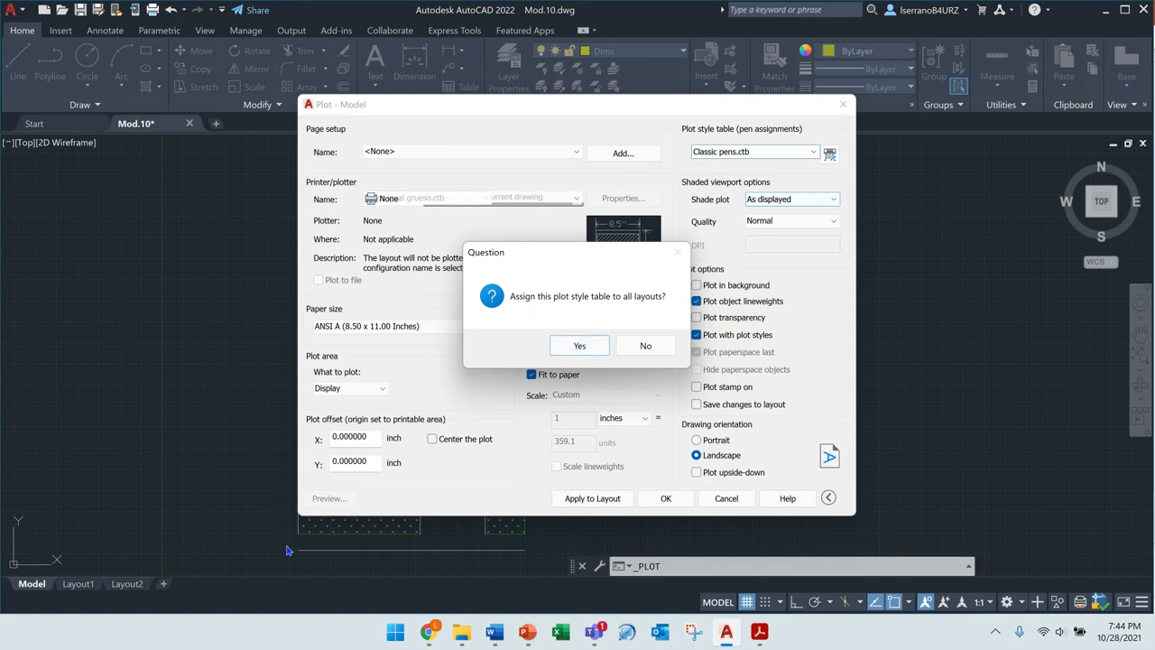
left_click(586, 344)
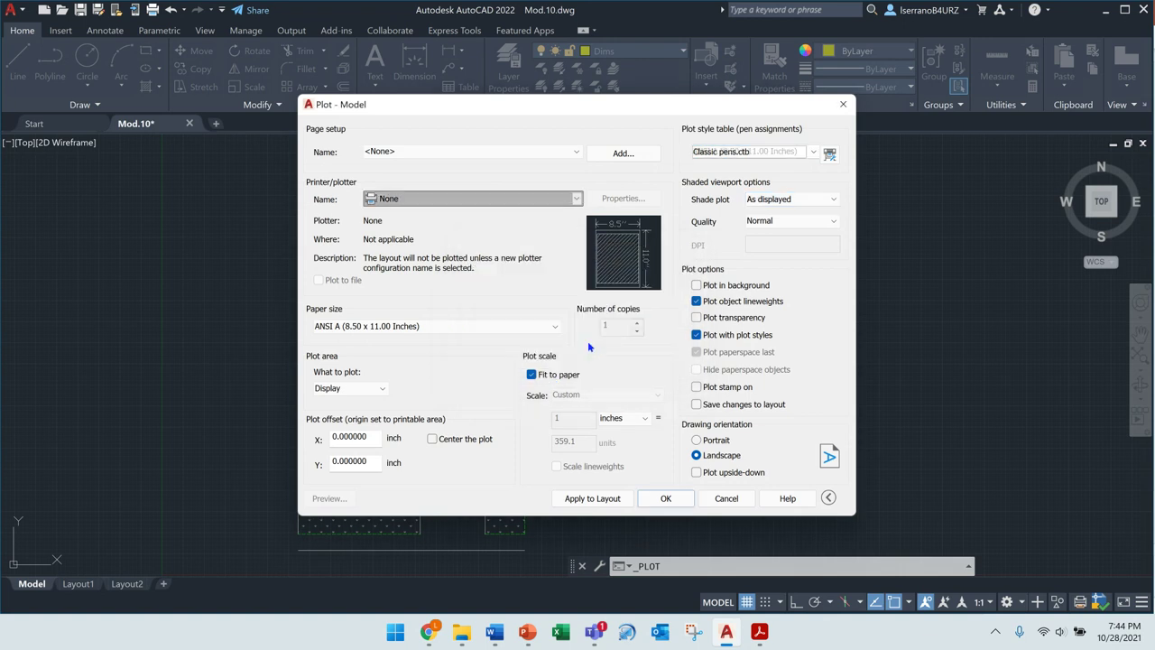
Open the Classic pens.ctb plot style table for editing
left_click(747, 152)
left_click(742, 150)
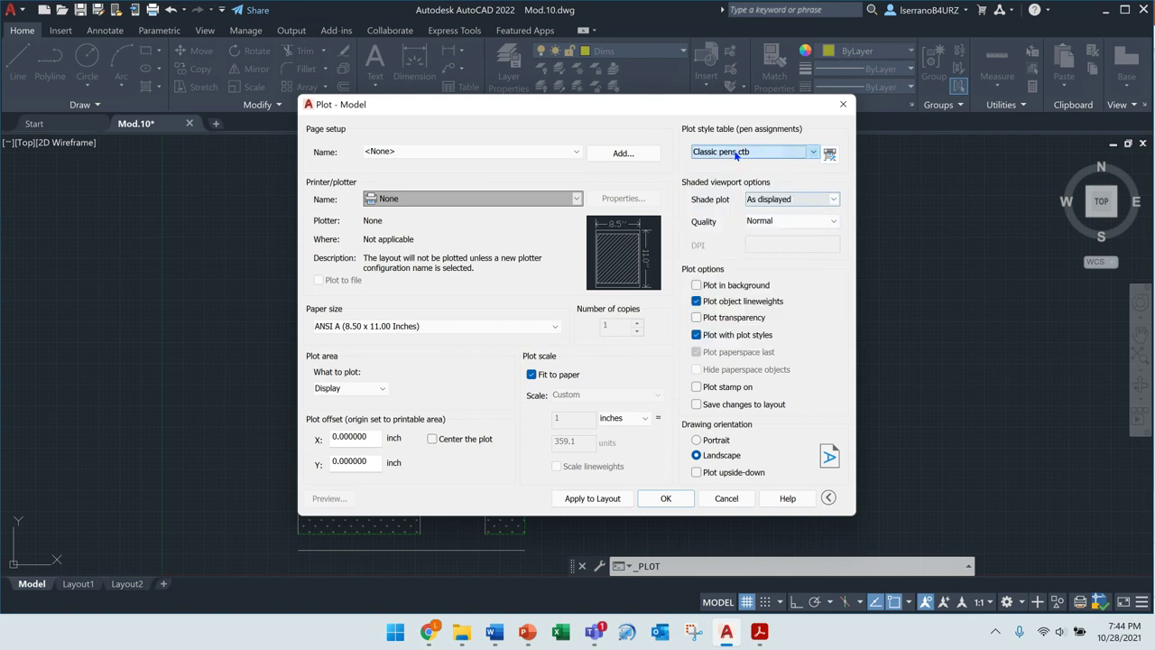
left_click(831, 154)
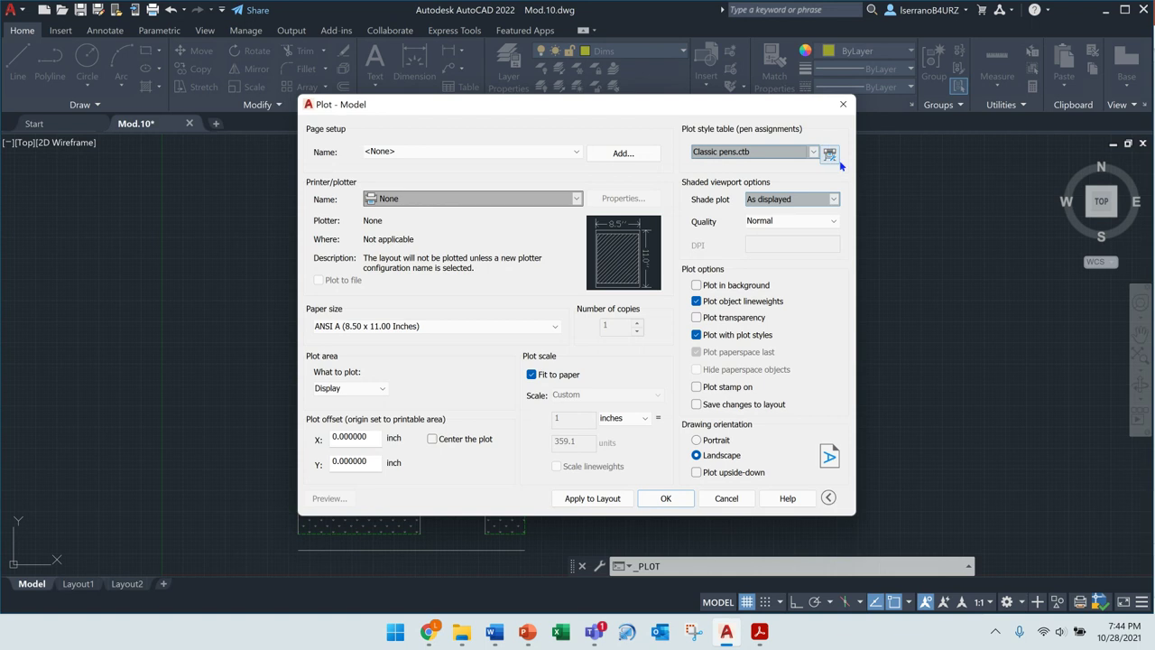
left_click(830, 155)
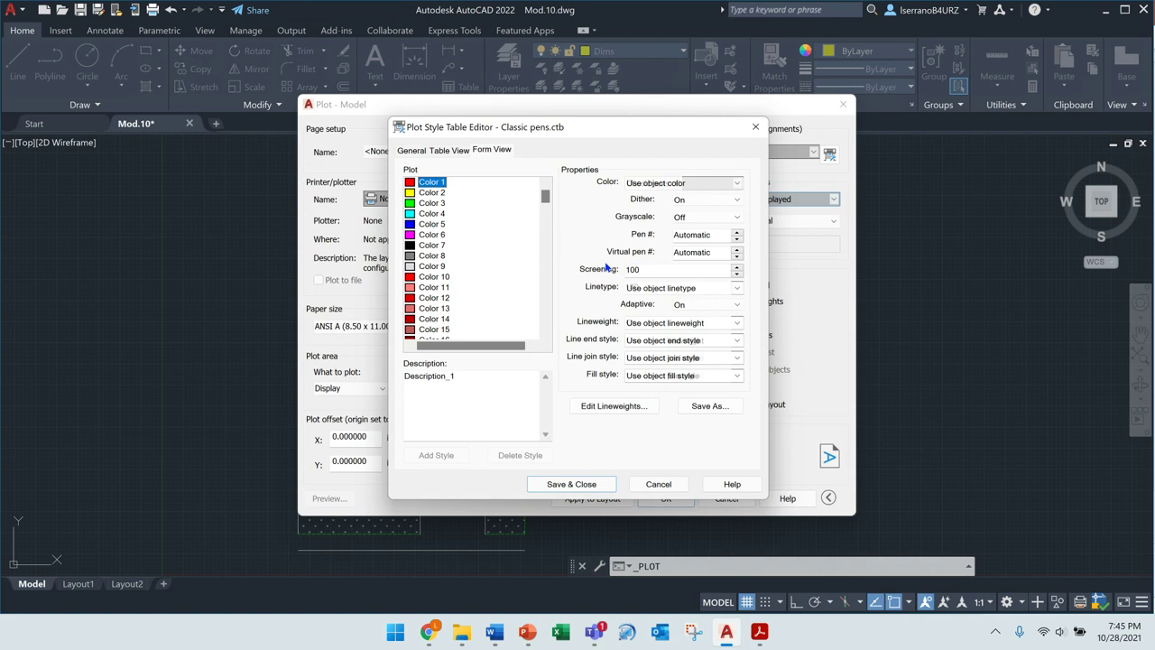
scroll(545, 202, "down", 2)
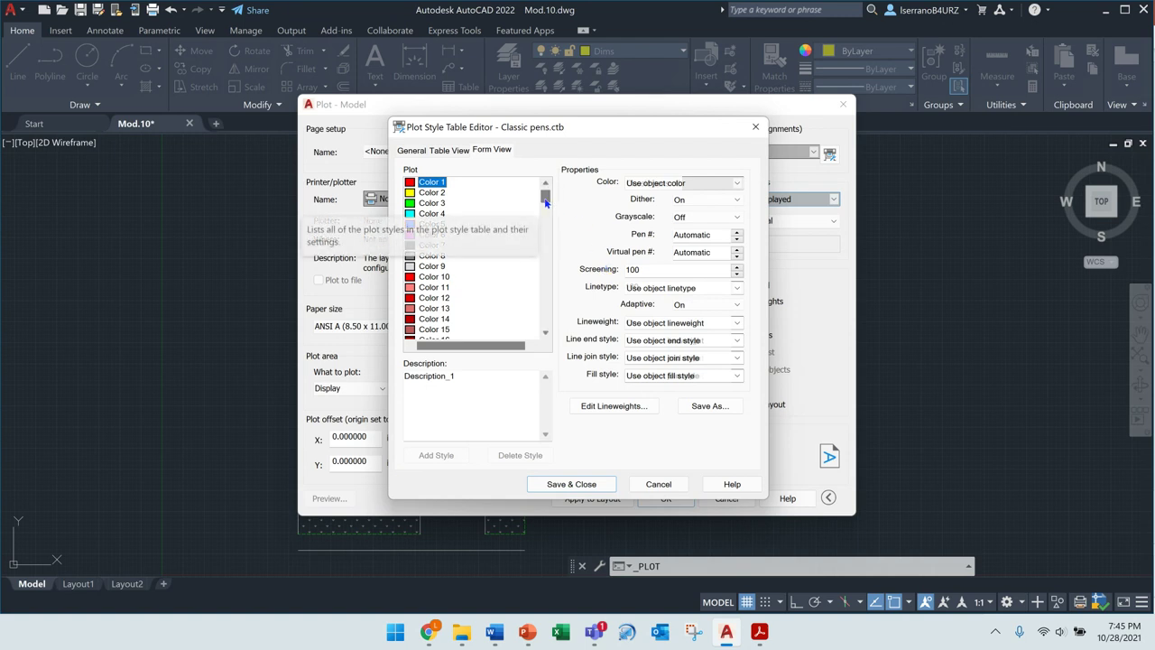
Review the presentation slide listing lineweights for Colors 1 to 7 in PowerPoint, and return to AutoCAD
key("alt+Tab")
scroll(668, 469, "up", 2)
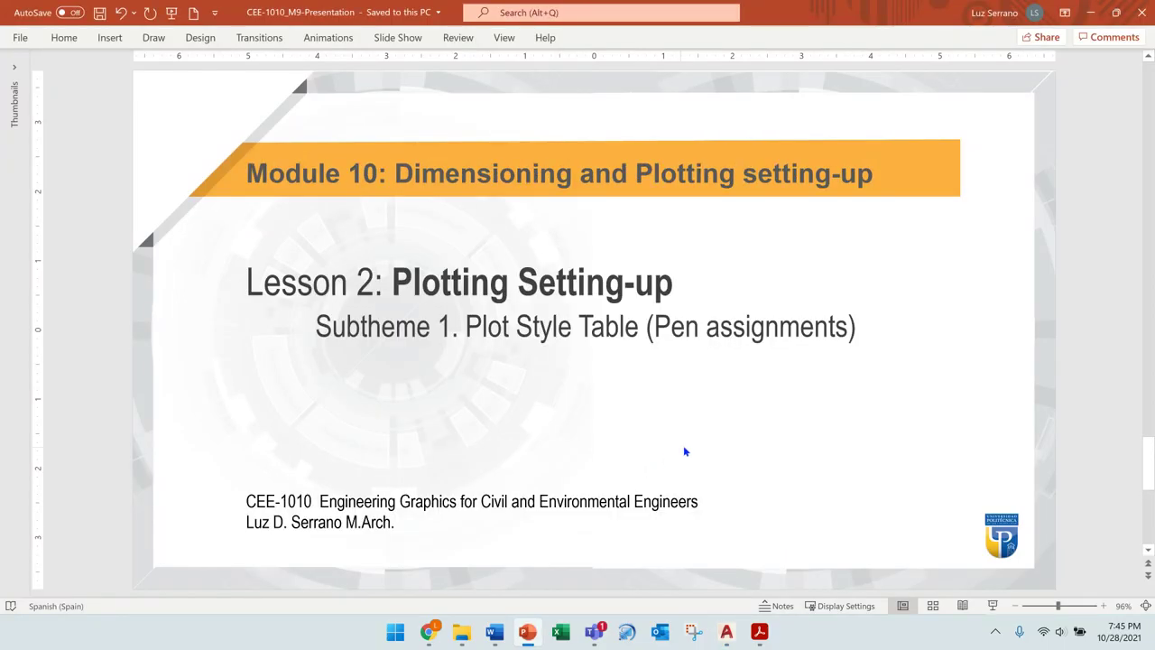
scroll(690, 442, "down", 1)
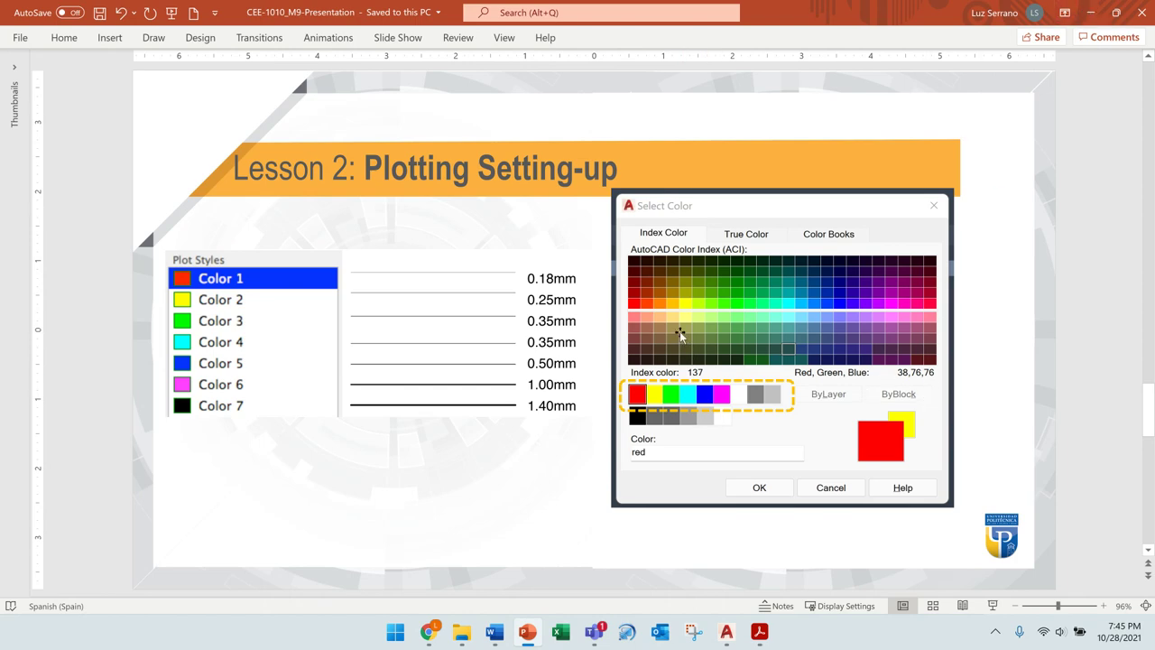
scroll(681, 336, "up", 3)
left_click(726, 631)
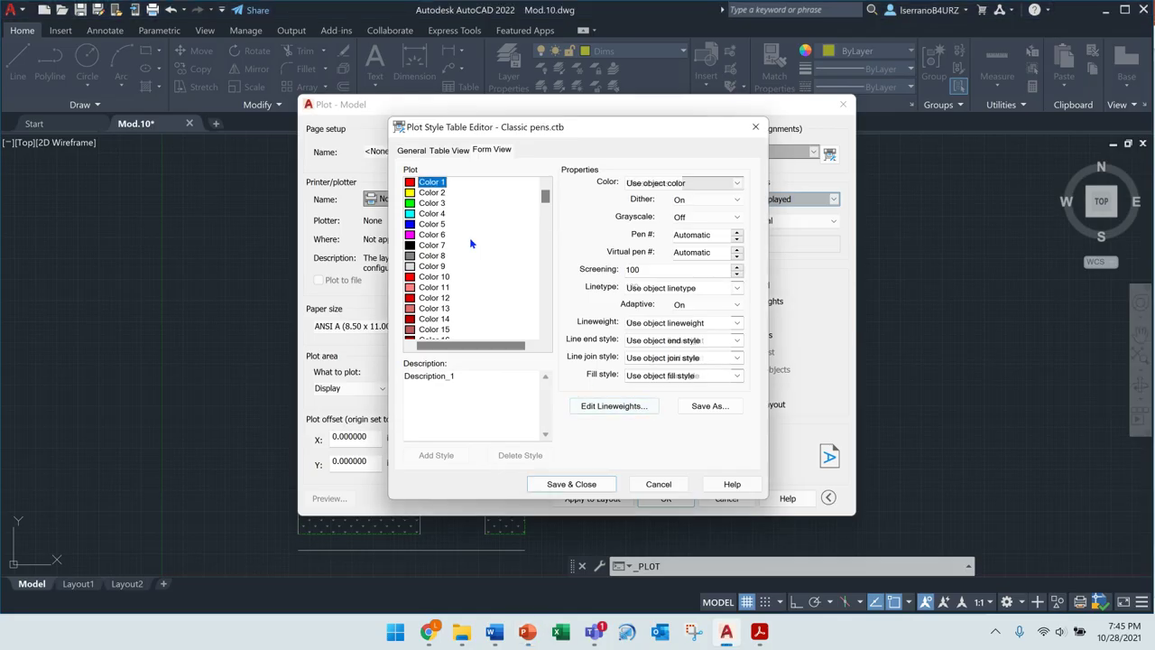
Set the plot color of Color 1, Color 2 and Color 3 to Black
mouse_move(545, 196)
left_mouse_down()
mouse_move(545, 328)
mouse_move(543, 178)
left_mouse_up()
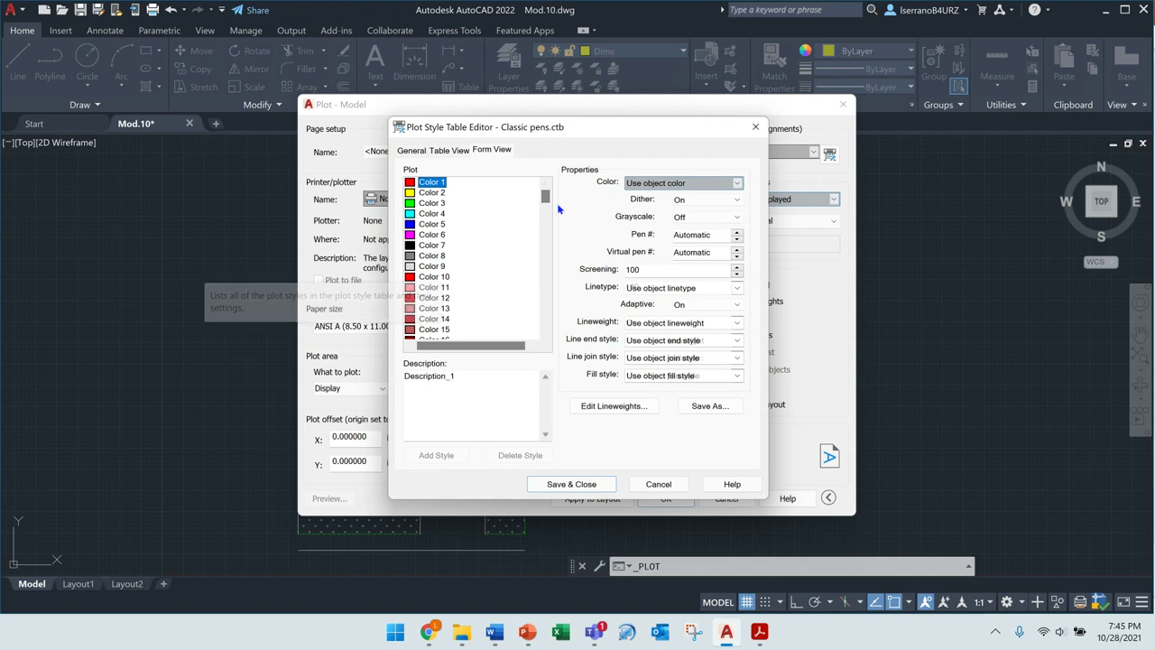
left_click(701, 185)
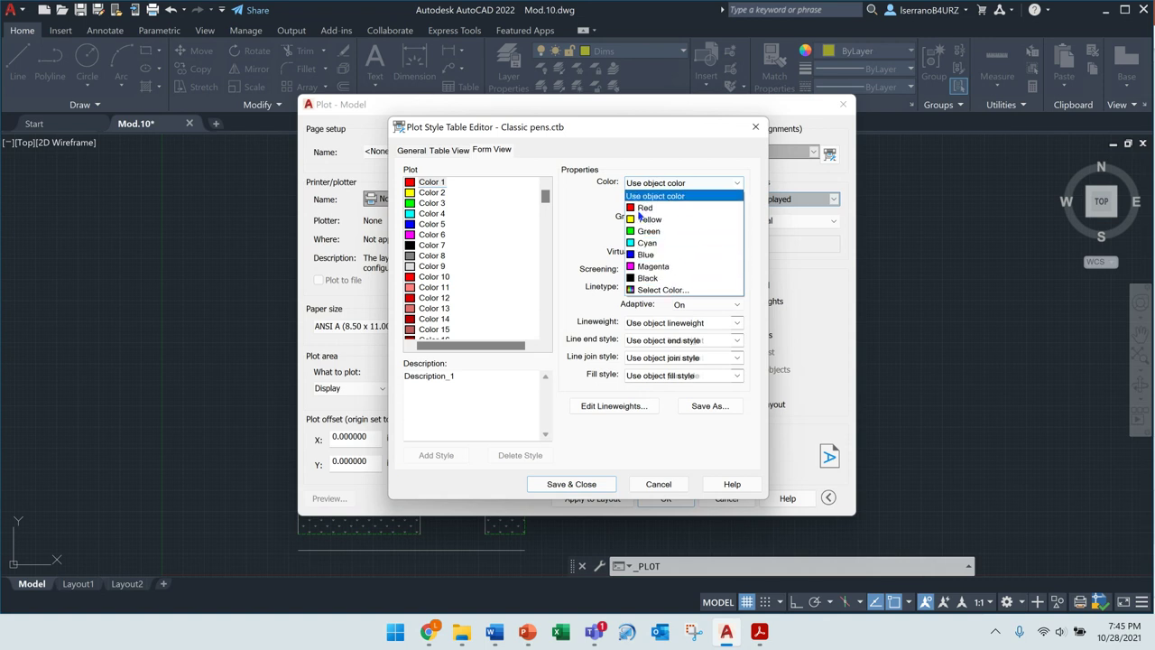
left_click(660, 279)
left_click(432, 193)
left_click(694, 183)
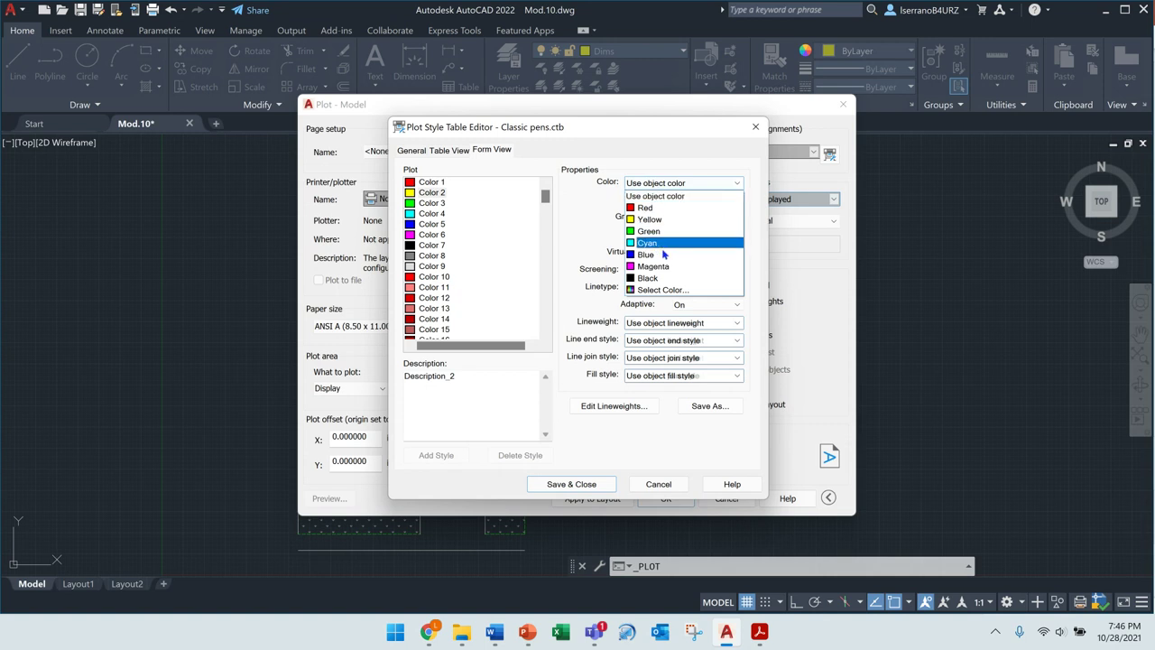
left_click(658, 278)
left_click(432, 203)
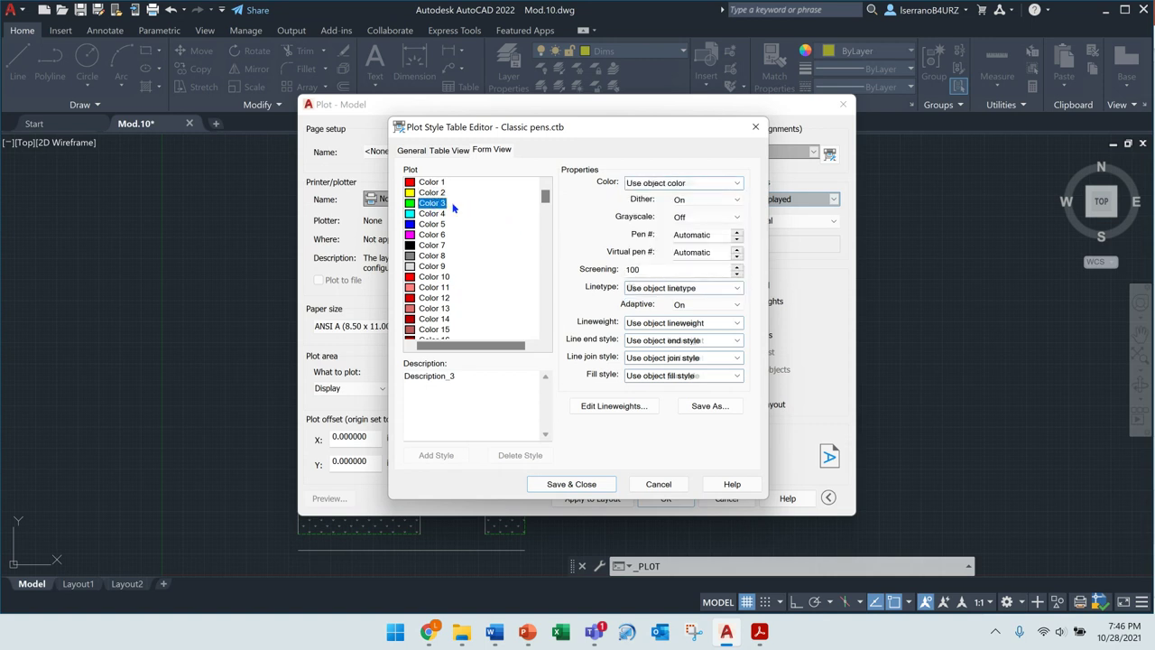
left_click(663, 184)
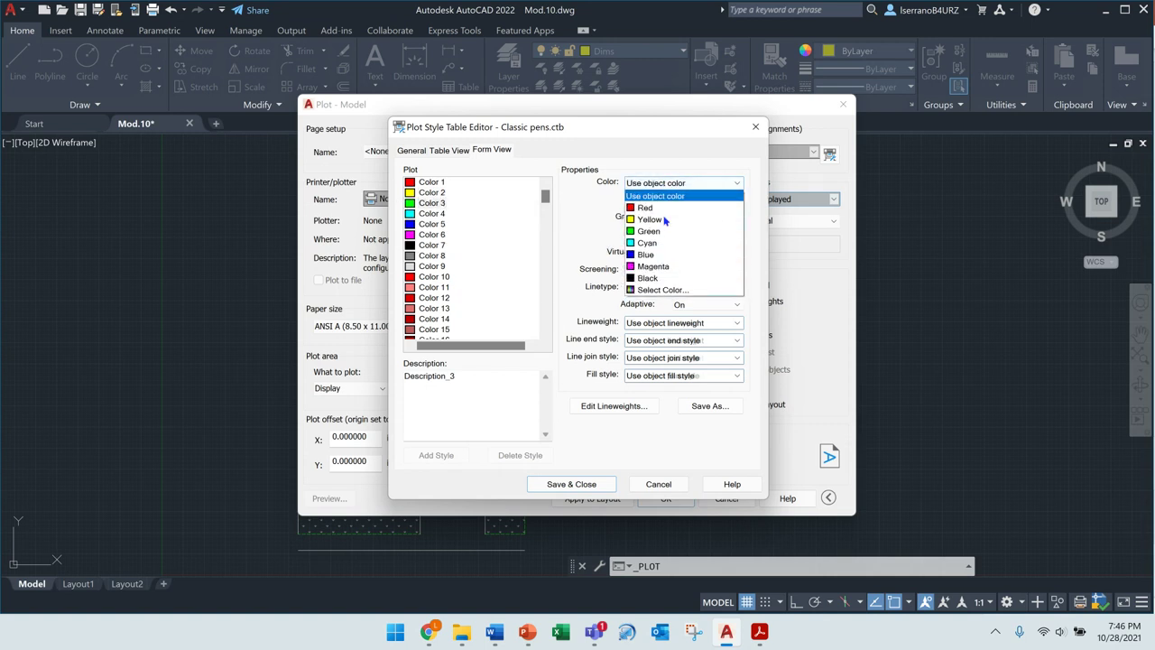
left_click(658, 278)
Set the plot color of Color 4, Color 5, Color 6 and Color 7 to Black
left_click(431, 213)
left_click(672, 183)
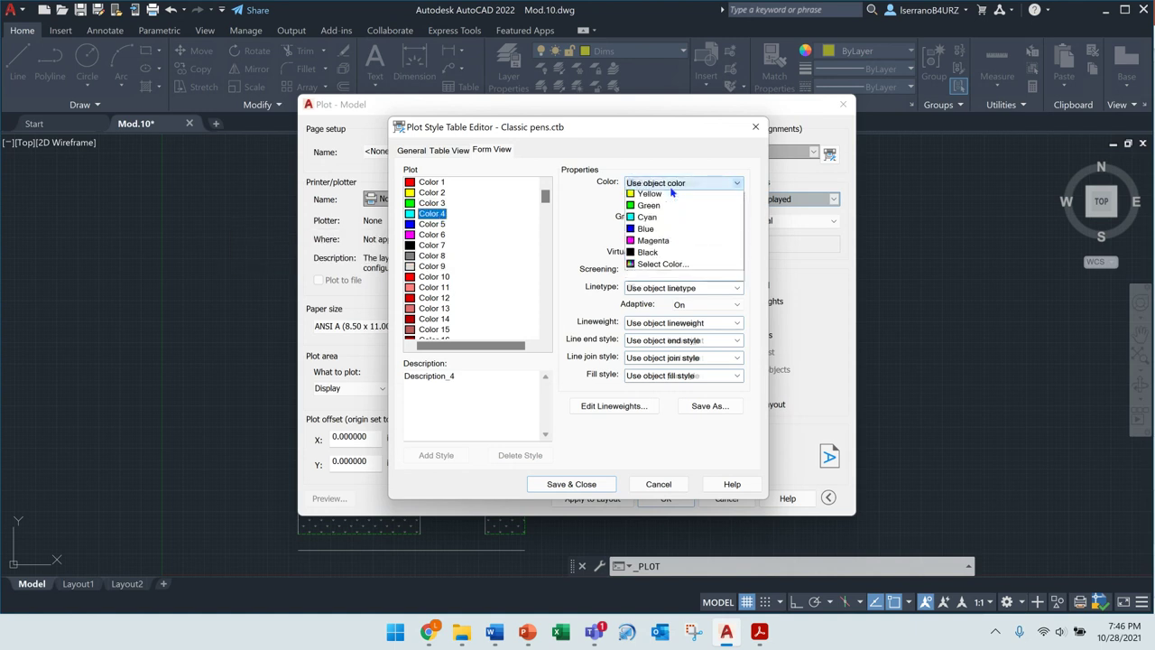
left_click(659, 278)
left_click(431, 224)
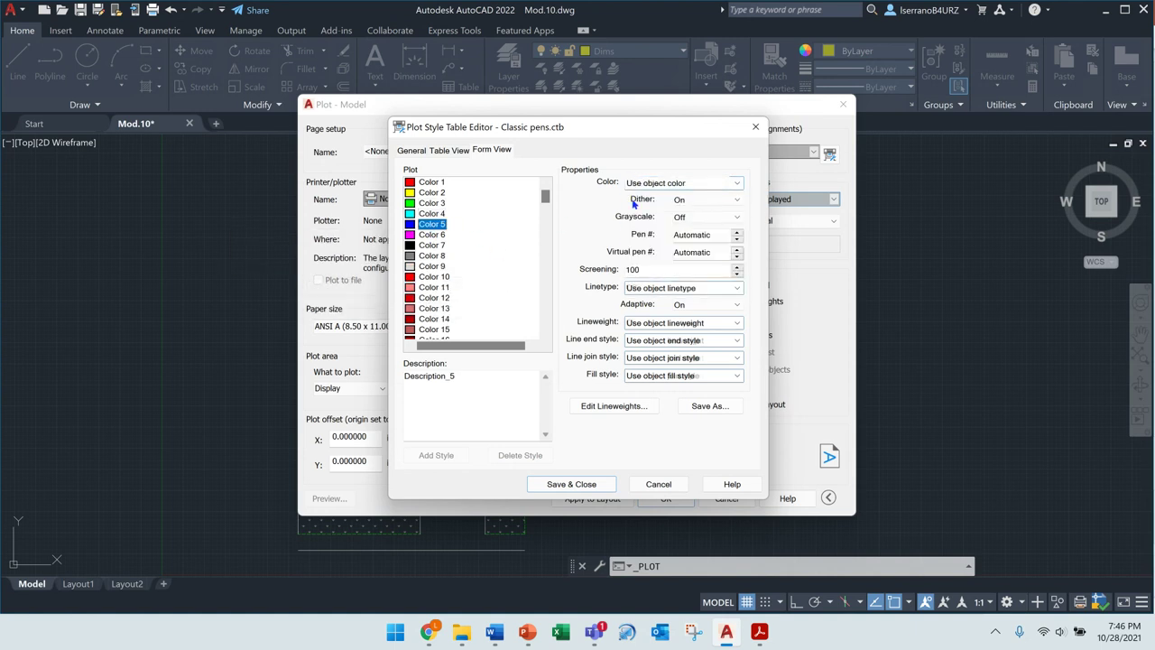
left_click(672, 183)
left_click(658, 278)
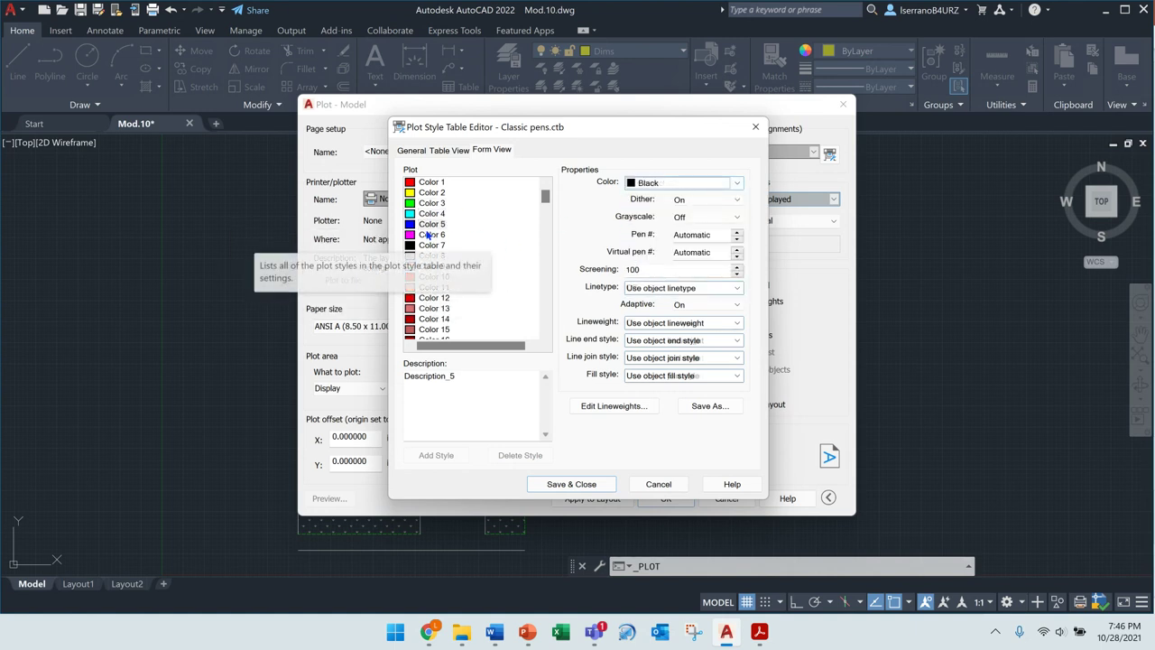
left_click(442, 237)
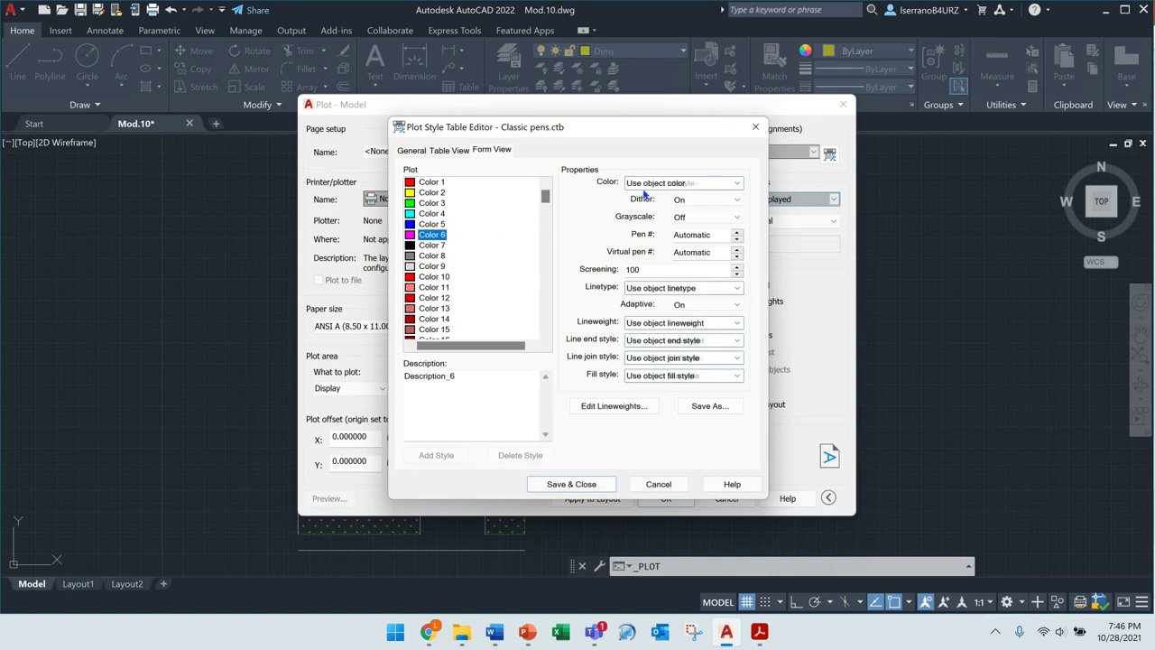
left_click(672, 184)
left_click(659, 276)
left_click(431, 245)
left_click(683, 183)
left_click(658, 277)
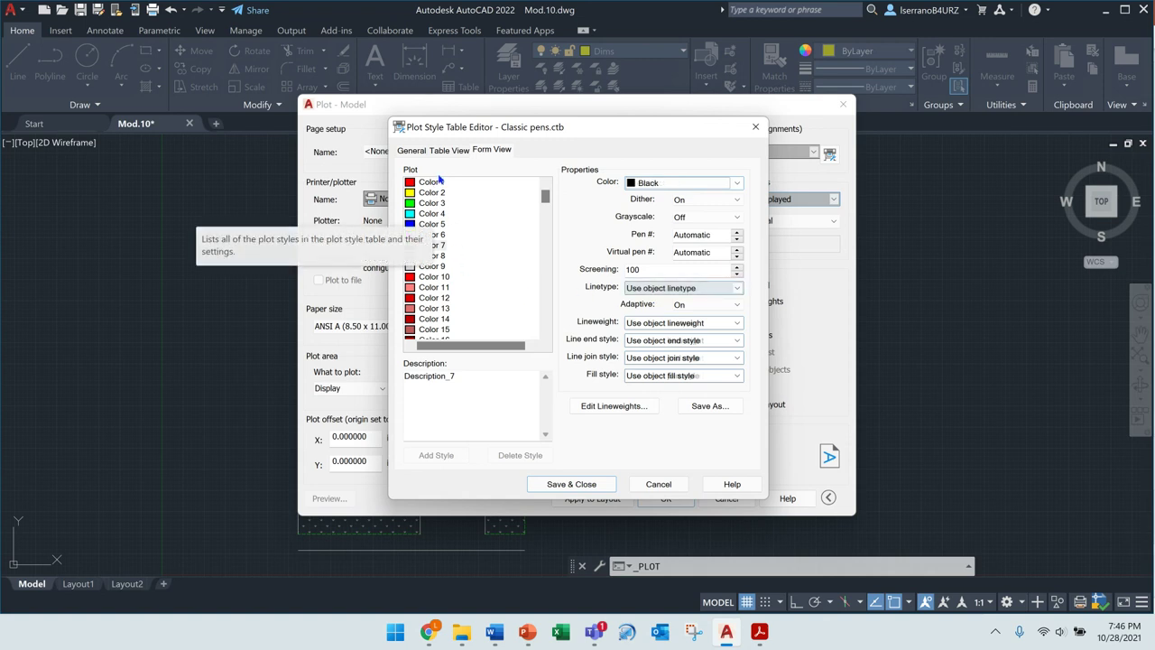
Set the lineweight of Color 1 to 0.0000 mm
left_click(431, 182)
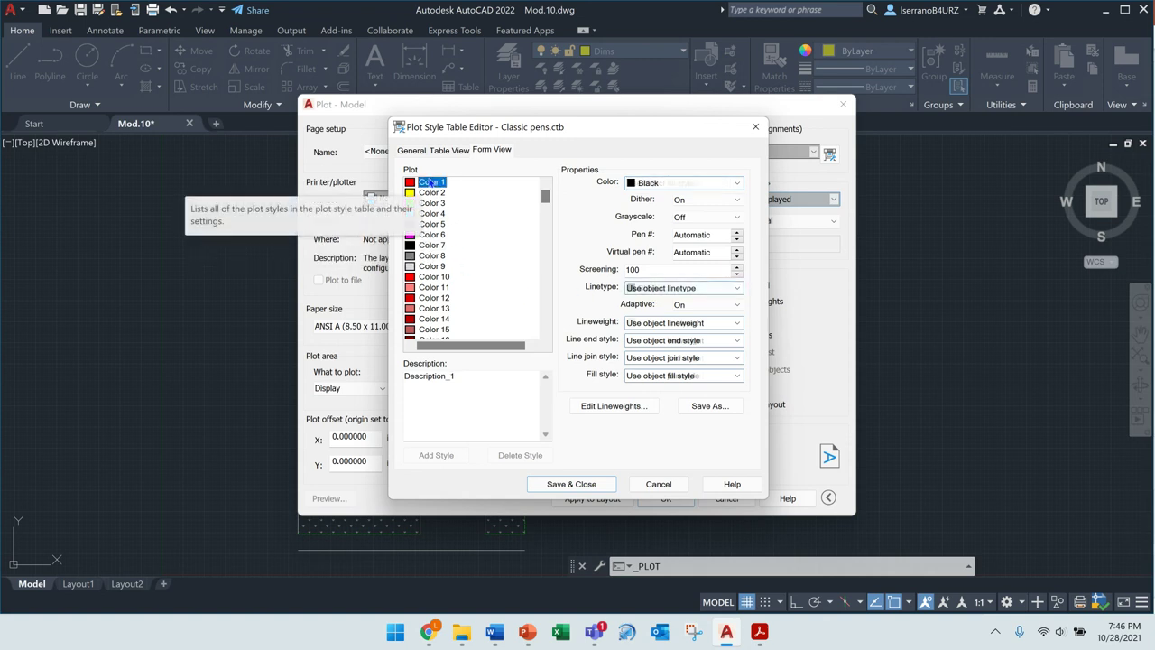
left_click(660, 183)
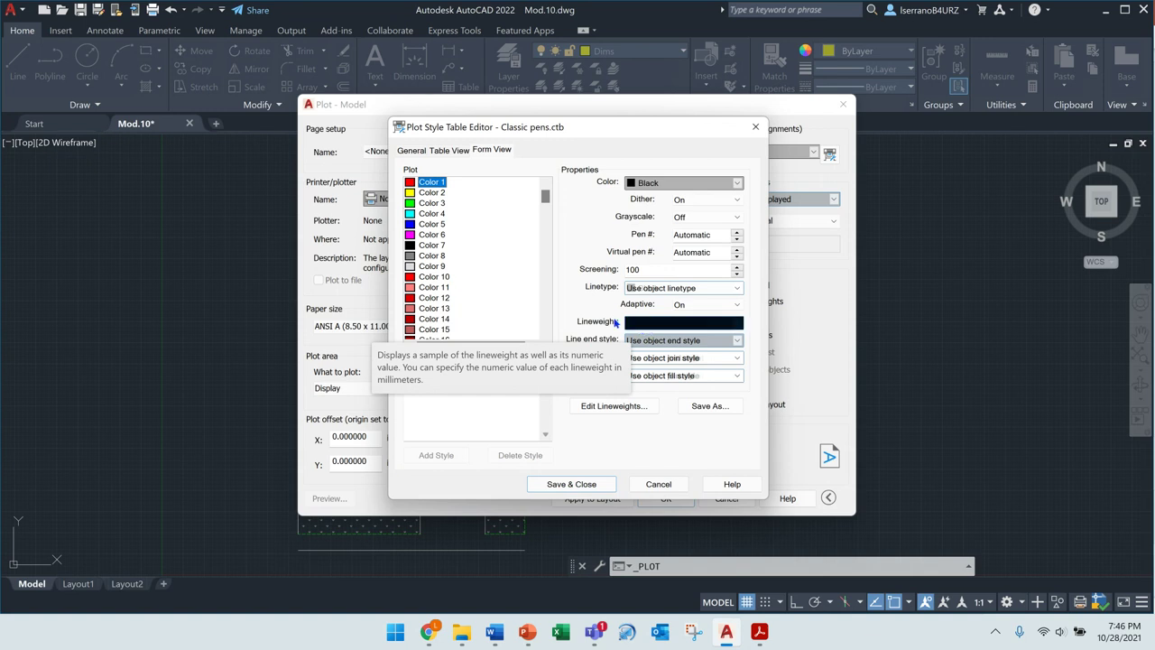
left_click(683, 325)
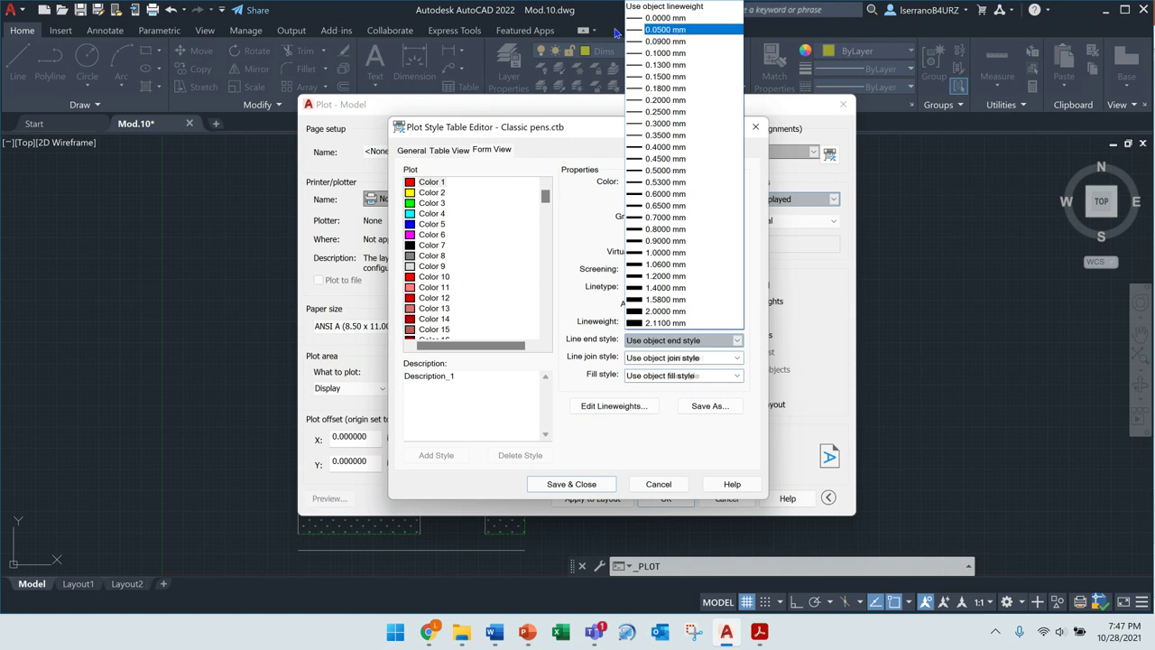
left_click(663, 18)
Set the lineweight of Color 2 to 0.0900 mm and of Color 3 to 0.1500 mm
left_click(432, 193)
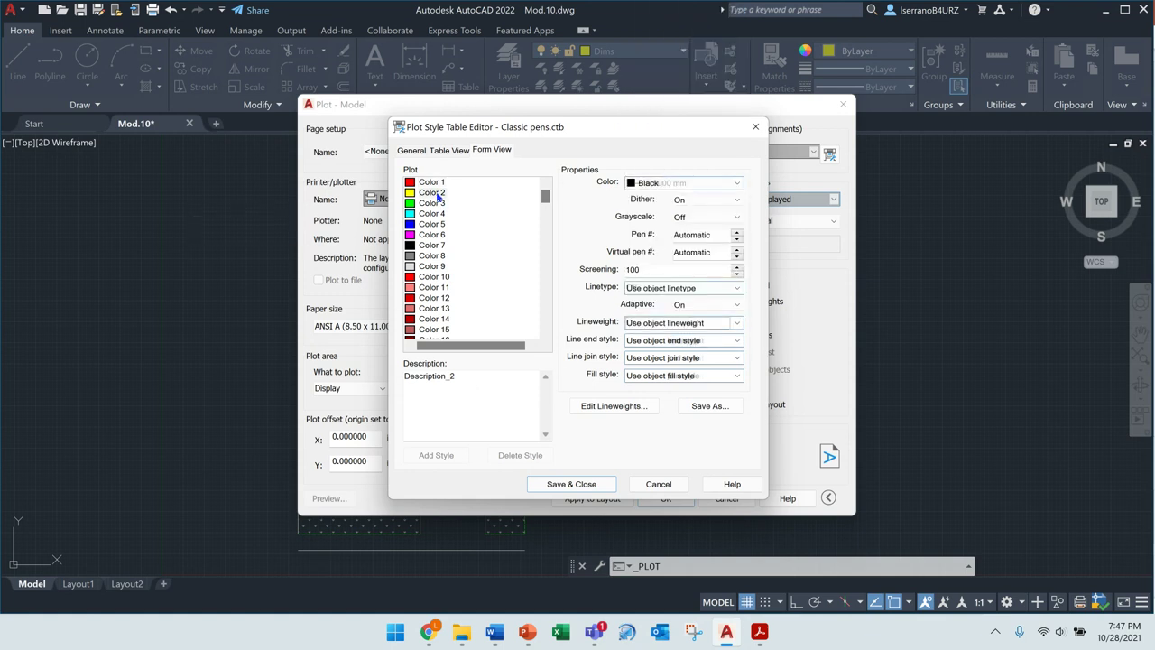
left_click(671, 322)
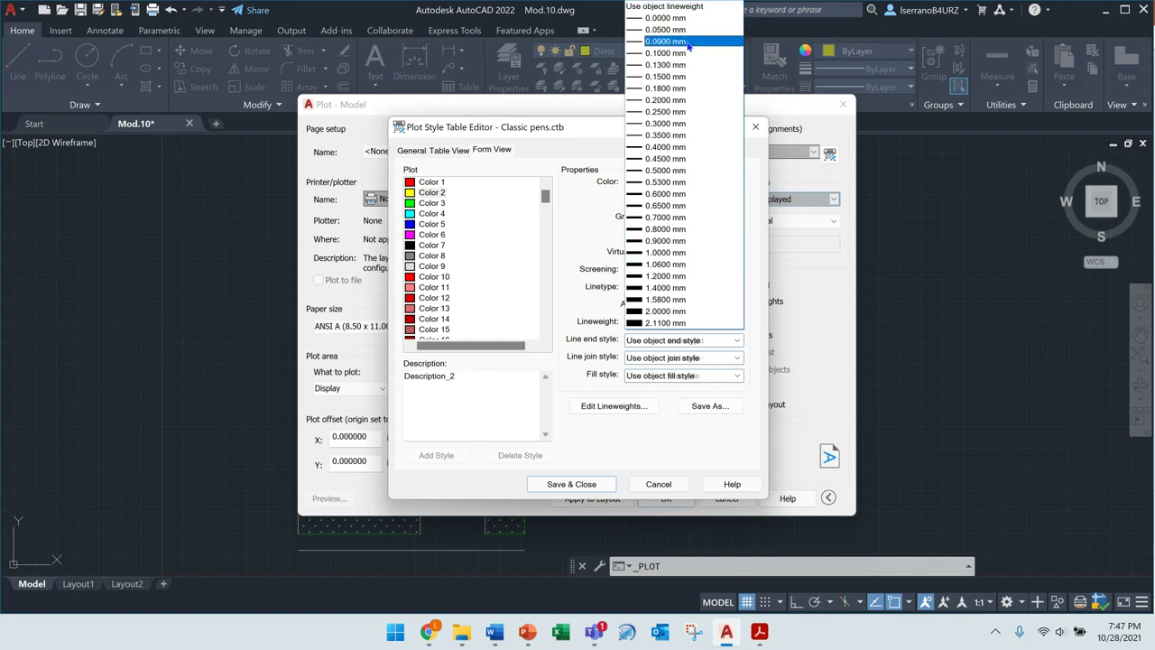
left_click(687, 41)
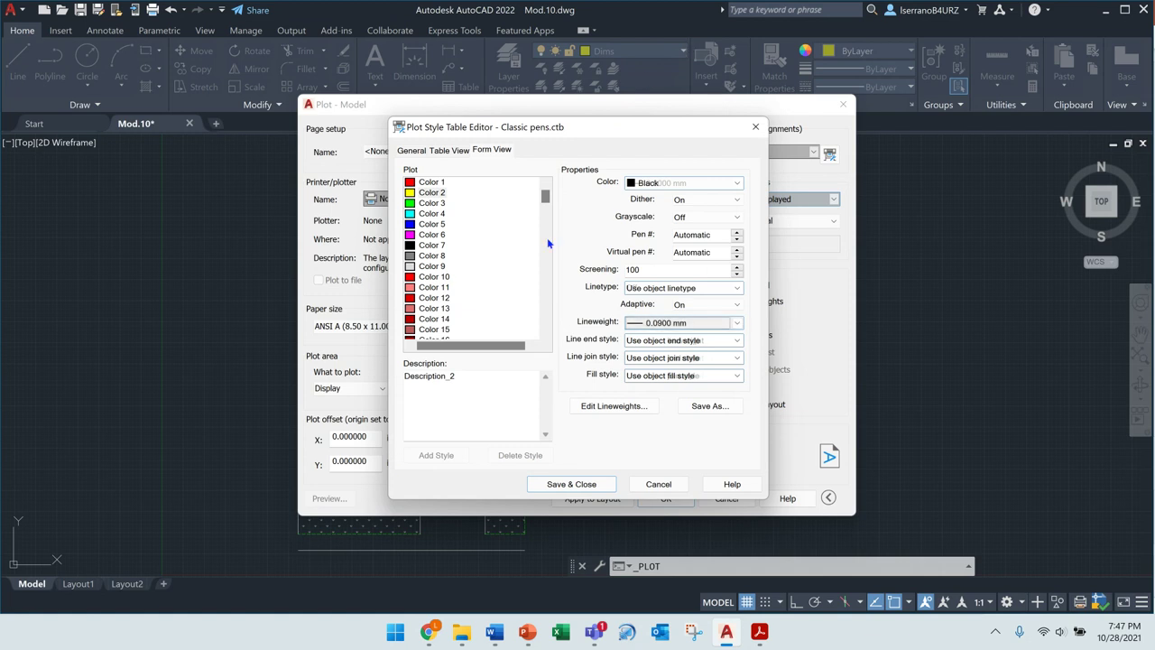
left_click(432, 203)
left_click(673, 323)
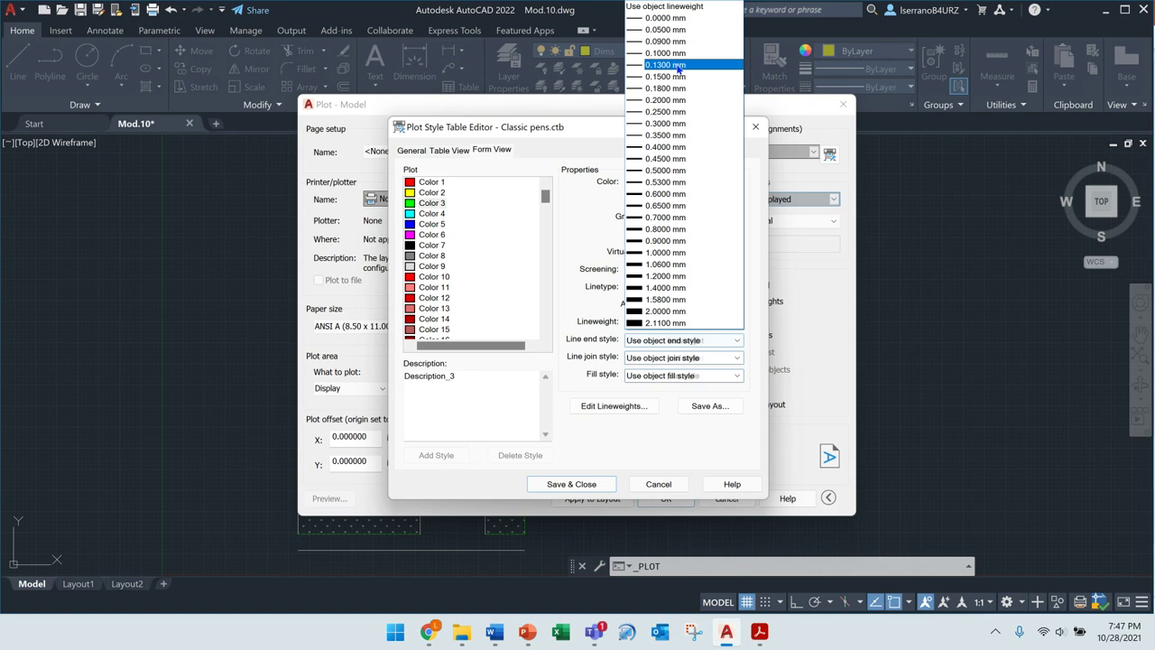
left_click(675, 78)
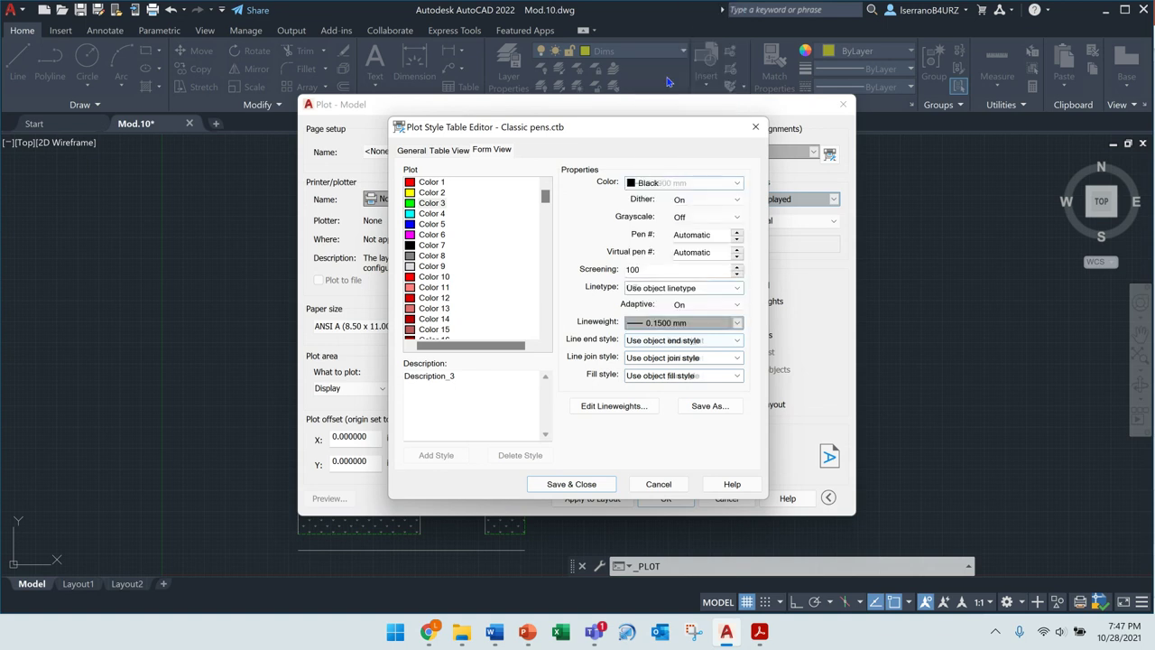
Set the lineweight of Color 4 to 0.2500 mm and of Color 5 to 0.4000 mm
left_click(431, 213)
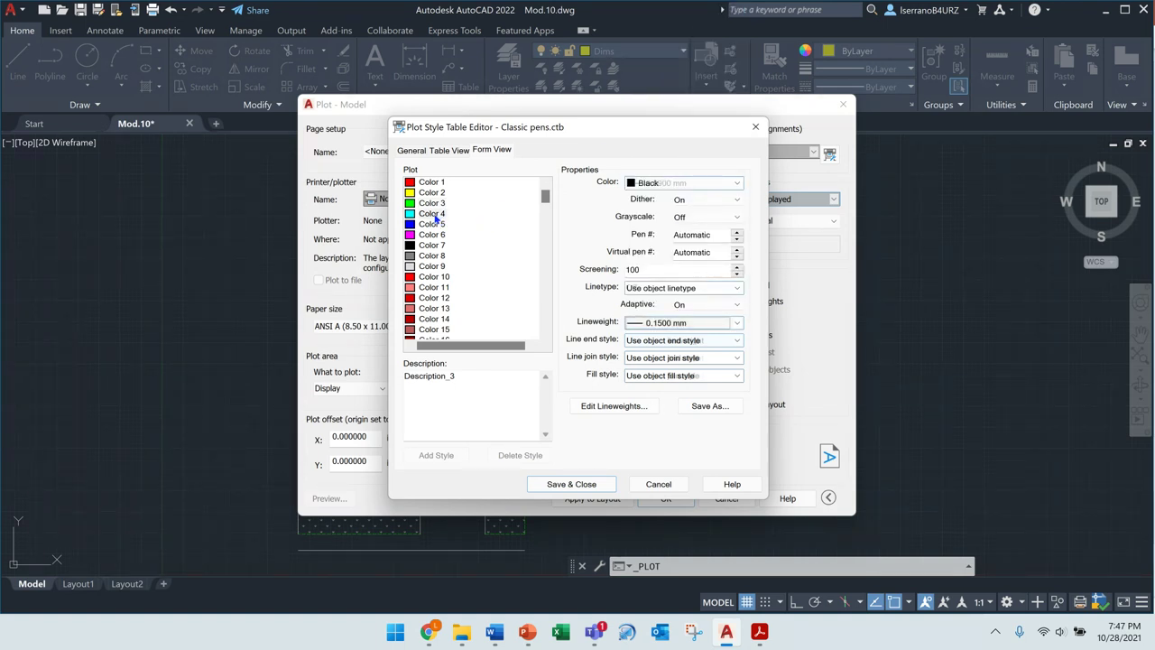
left_click(675, 323)
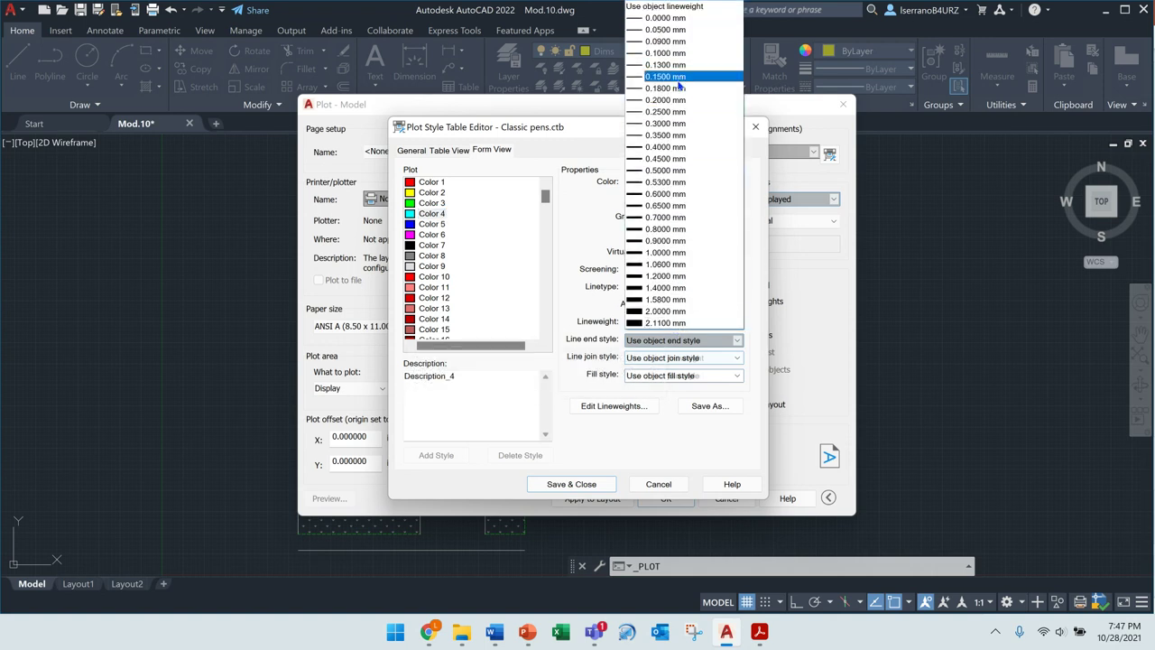
left_click(675, 112)
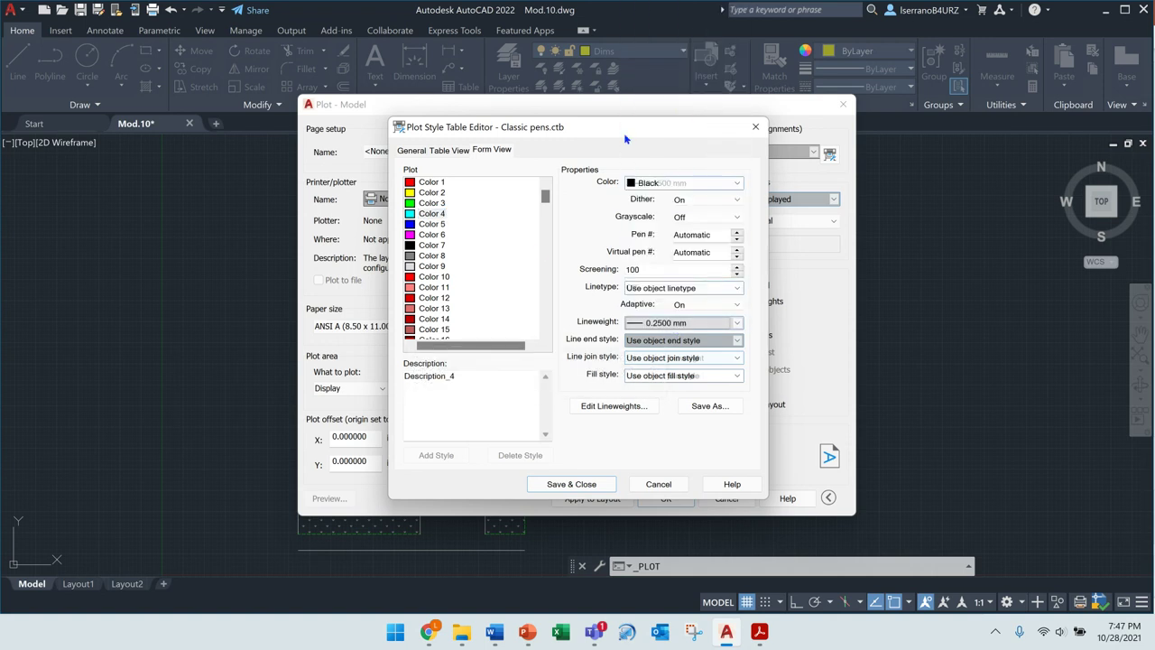
left_click(431, 223)
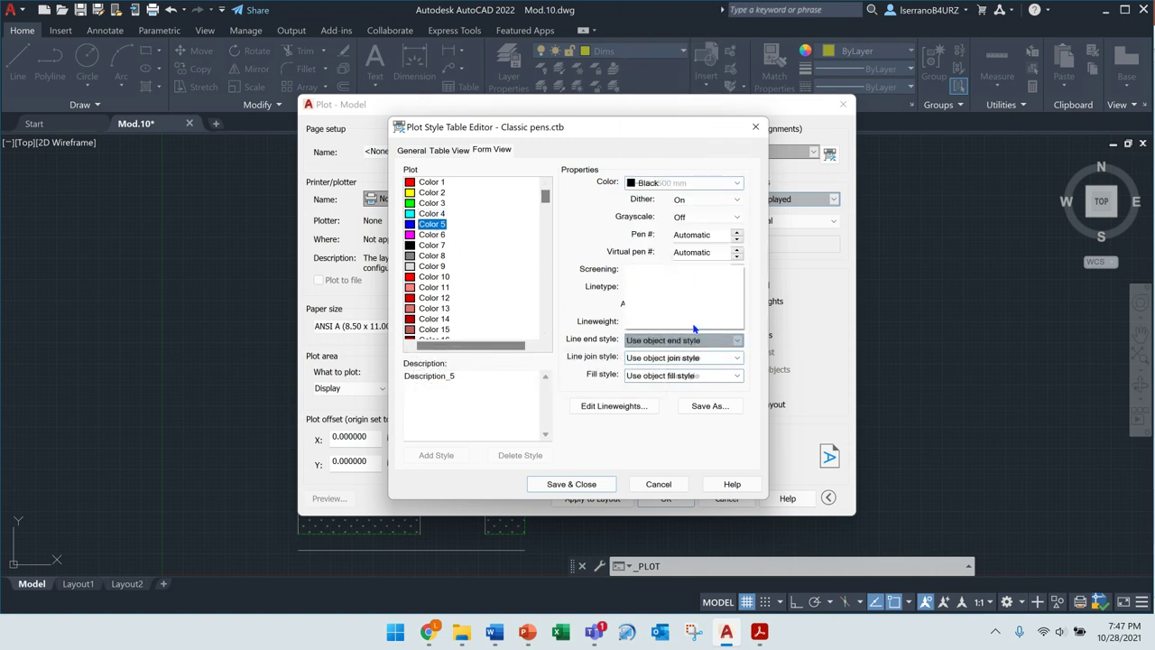
left_click(737, 323)
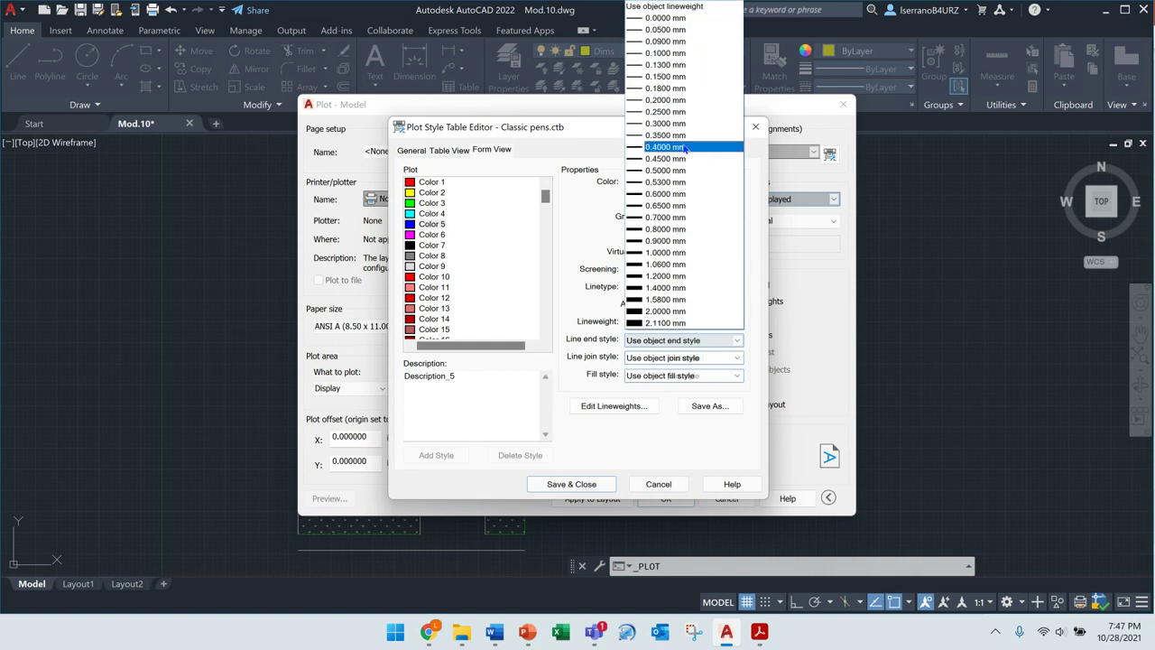
left_click(687, 147)
Set the lineweight of Color 6 to 0.5000 mm and of Color 7 to 0.6000 mm
left_click(433, 235)
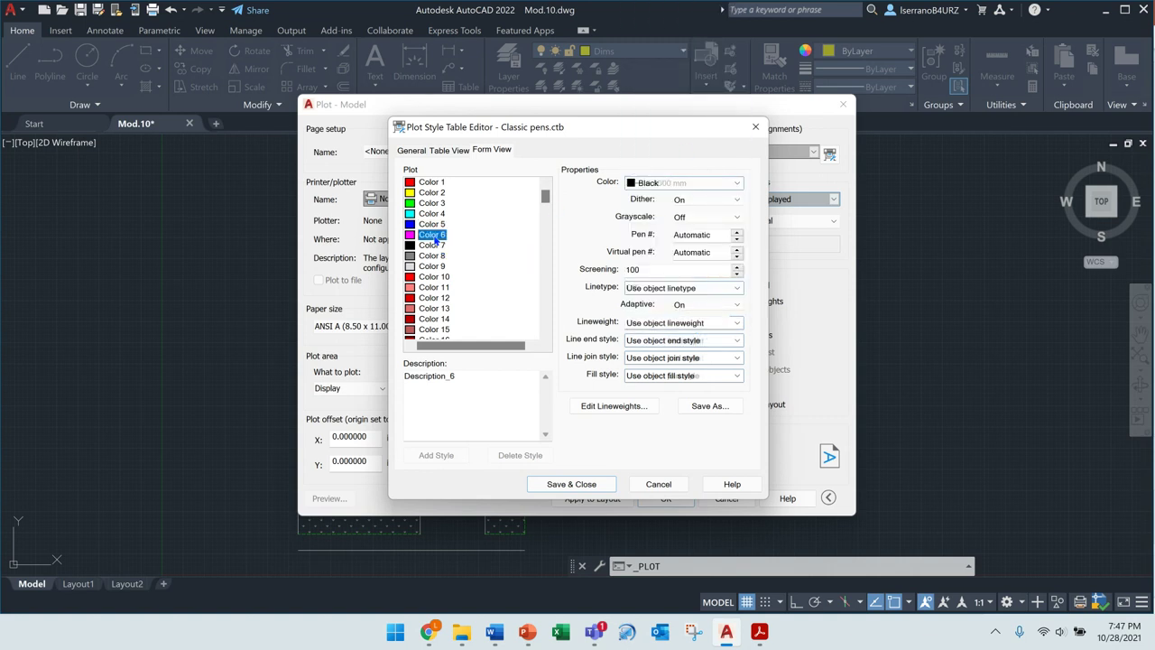
left_click(736, 323)
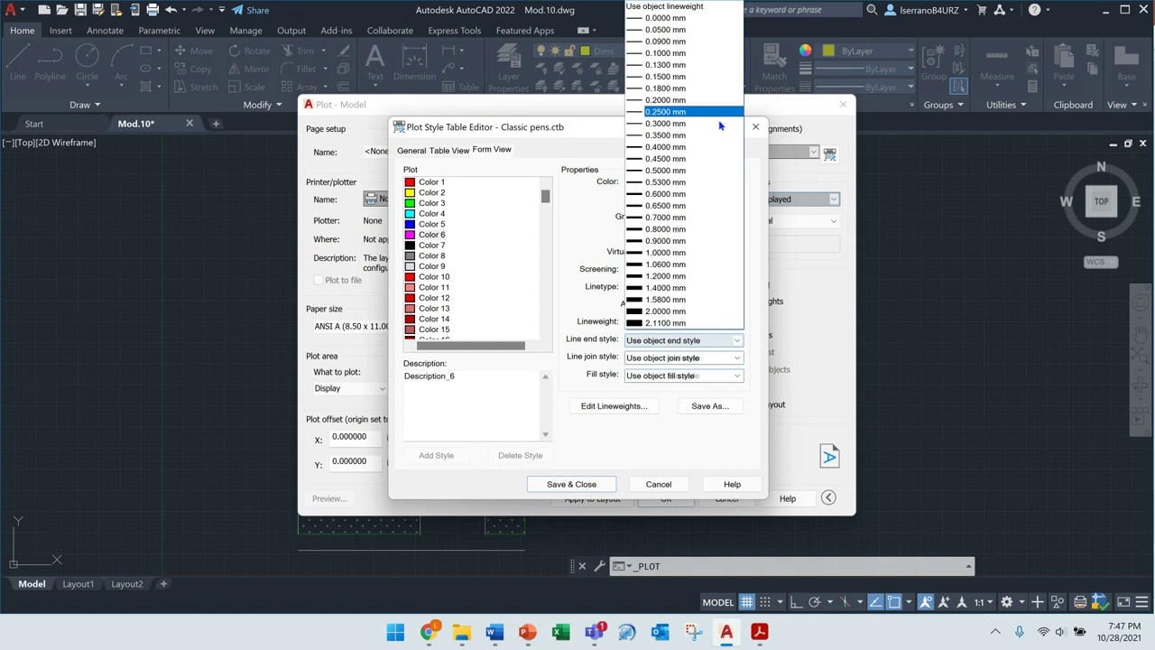
left_click(667, 170)
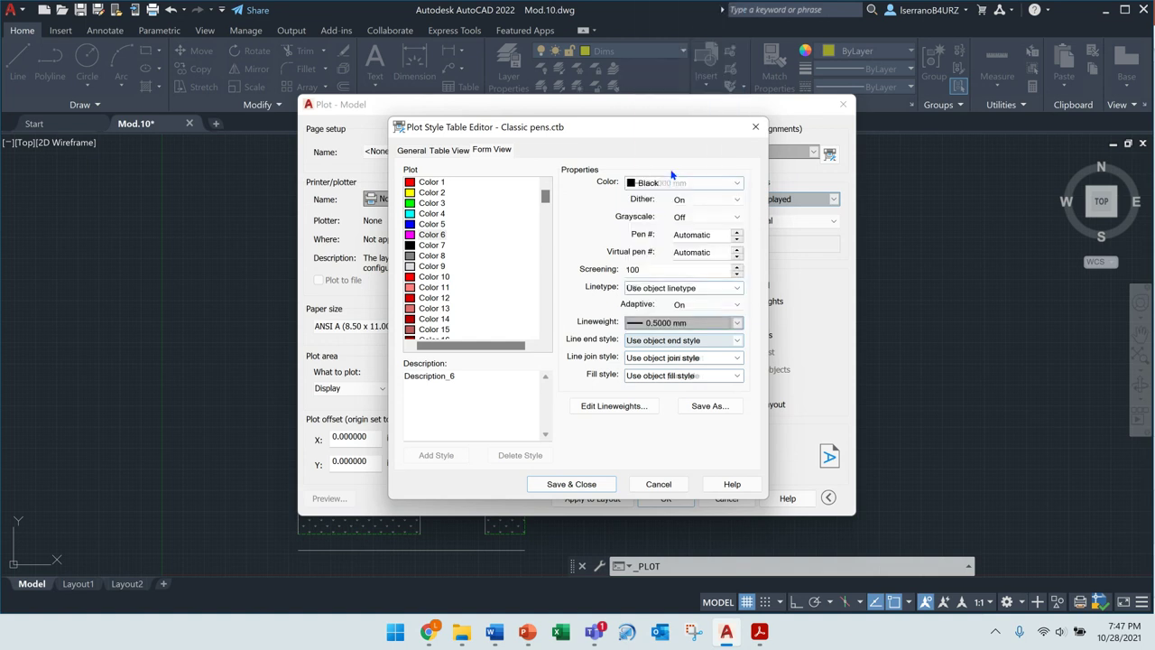
left_click(426, 248)
left_click(689, 323)
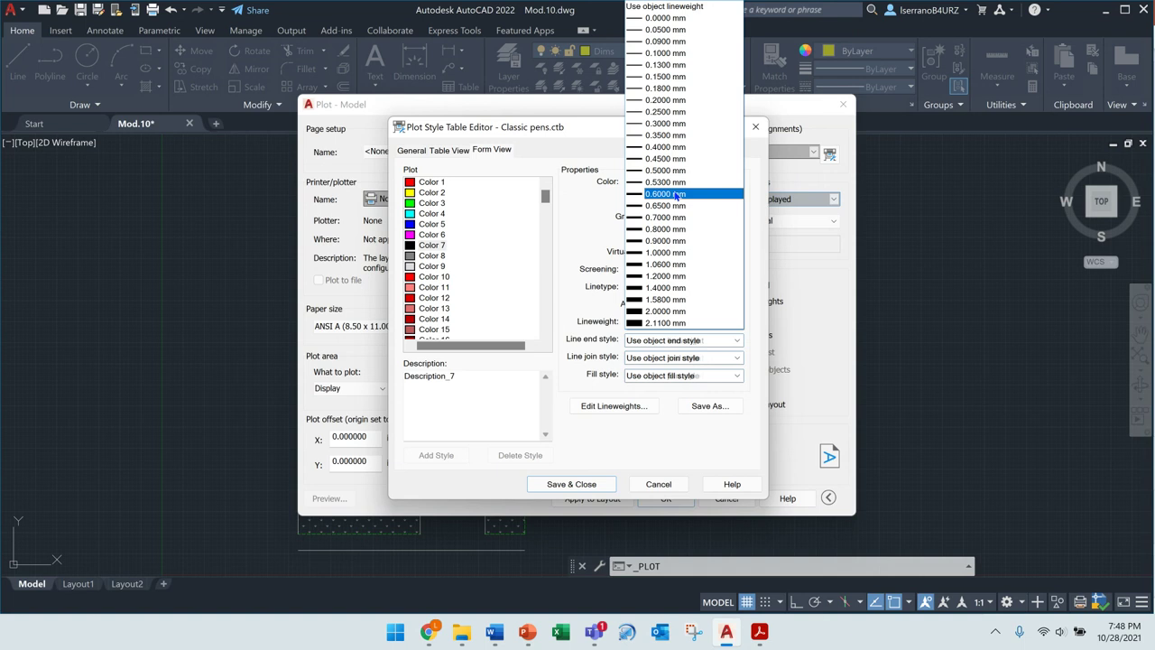
left_click(677, 195)
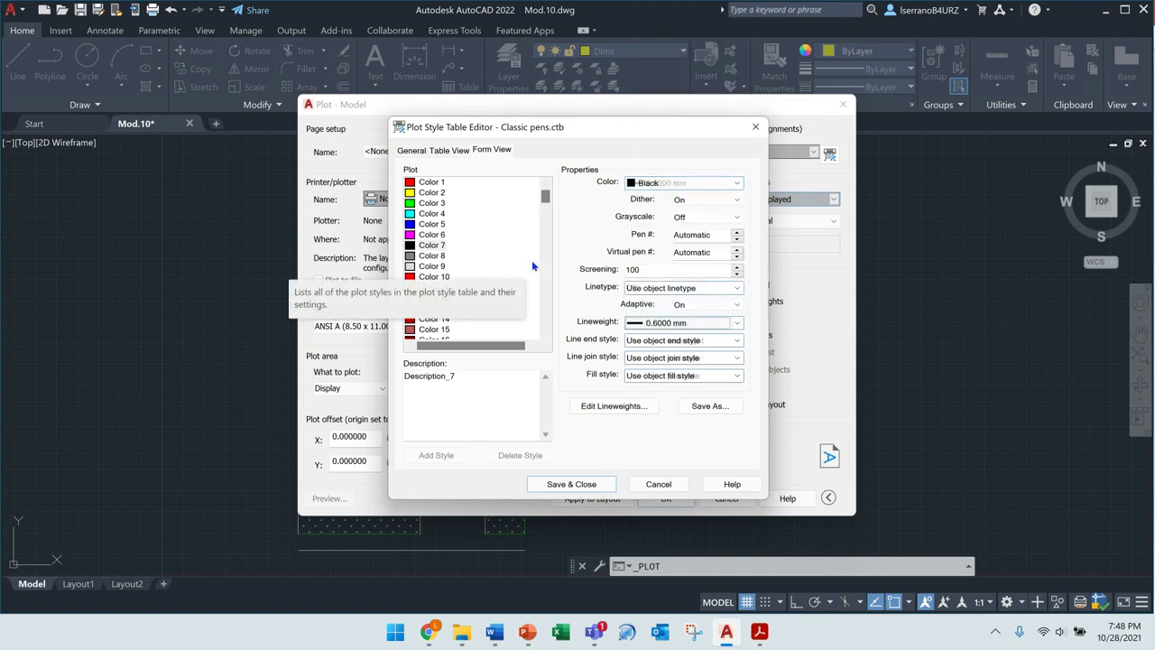
left_click(431, 256)
left_click(695, 183)
left_click(695, 182)
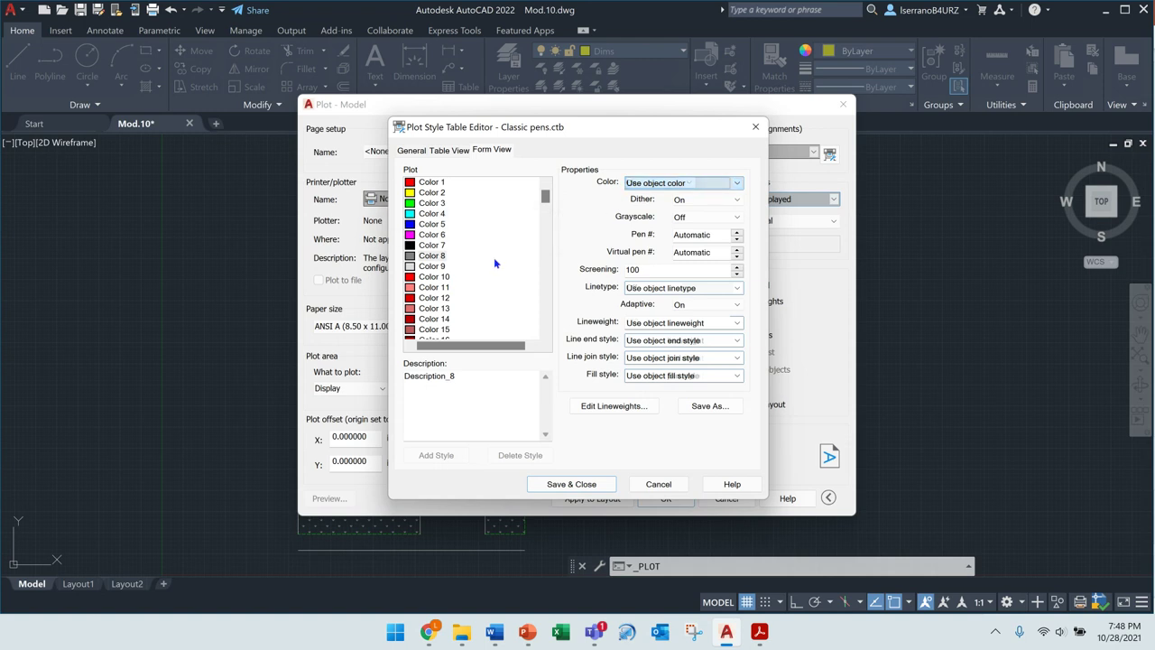
left_click(432, 266)
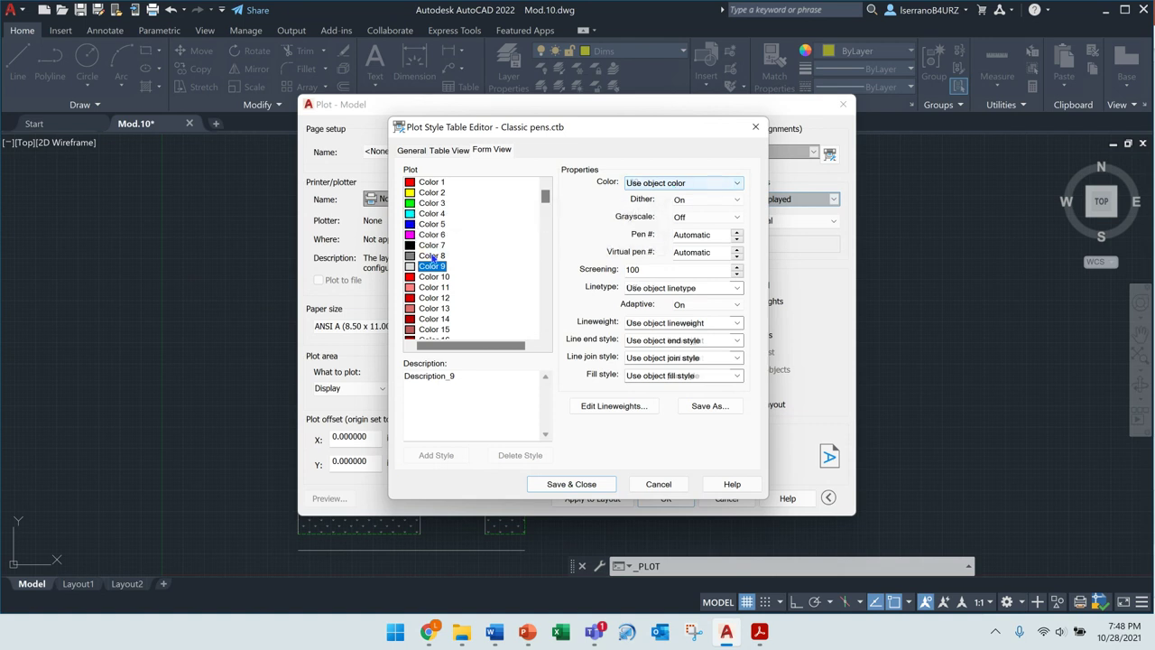
left_click(433, 256)
left_click(432, 267)
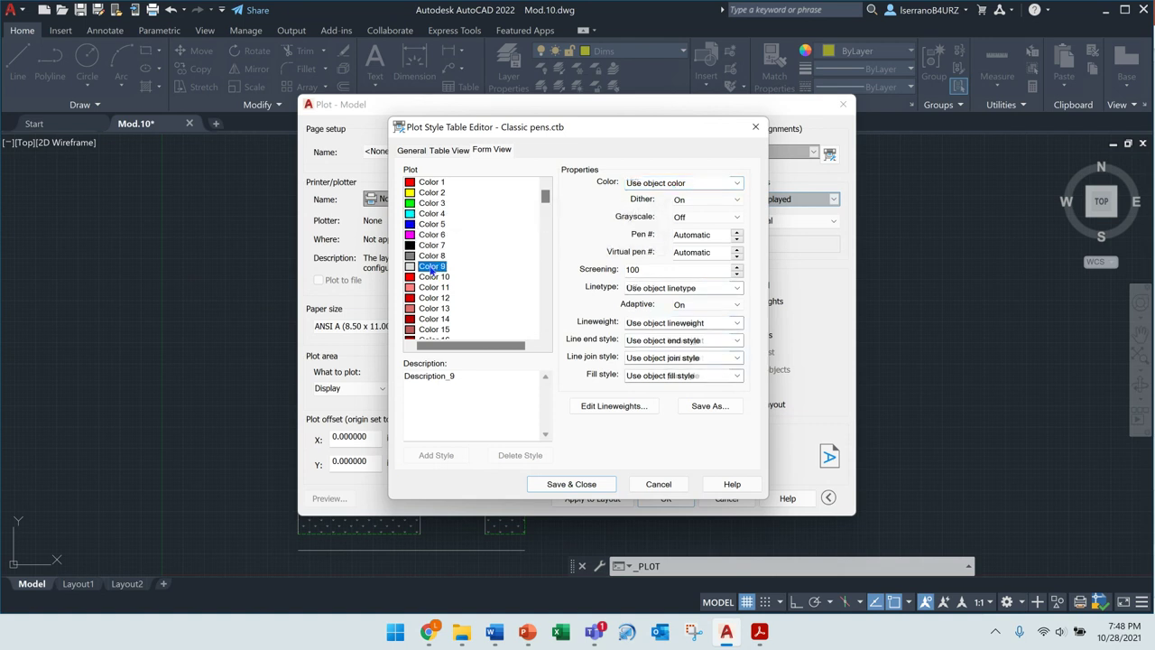
Set the lineweight of Color 8 and Color 9 to 0.0000 mm, and save and close the plot style table
left_click(433, 257)
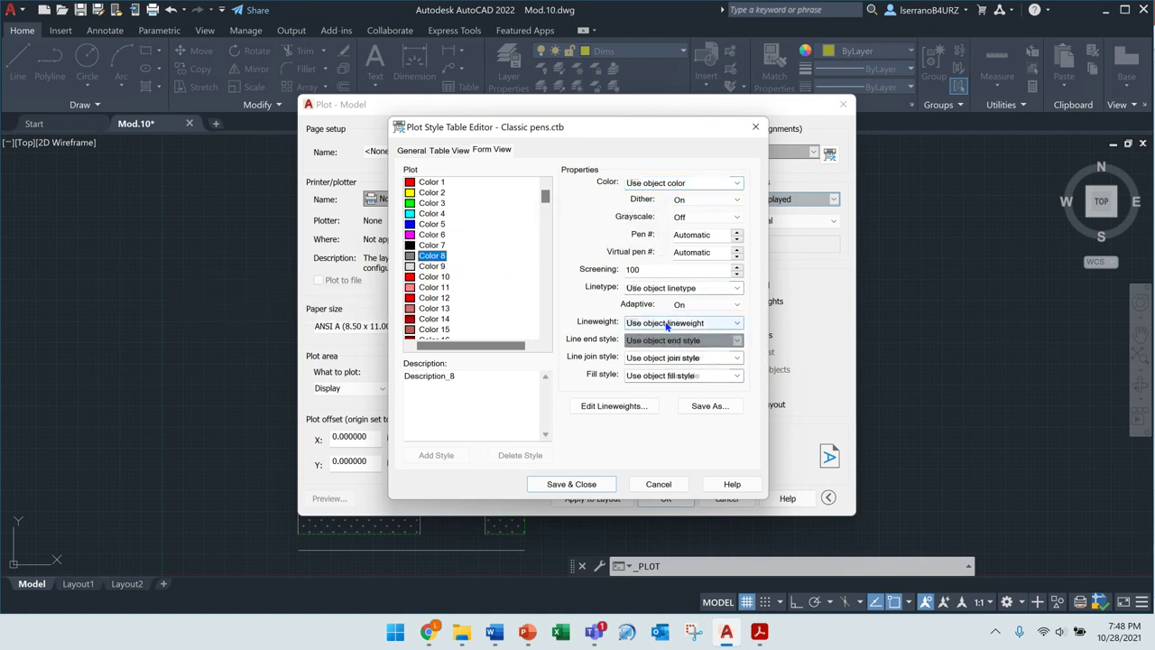
left_click(665, 325)
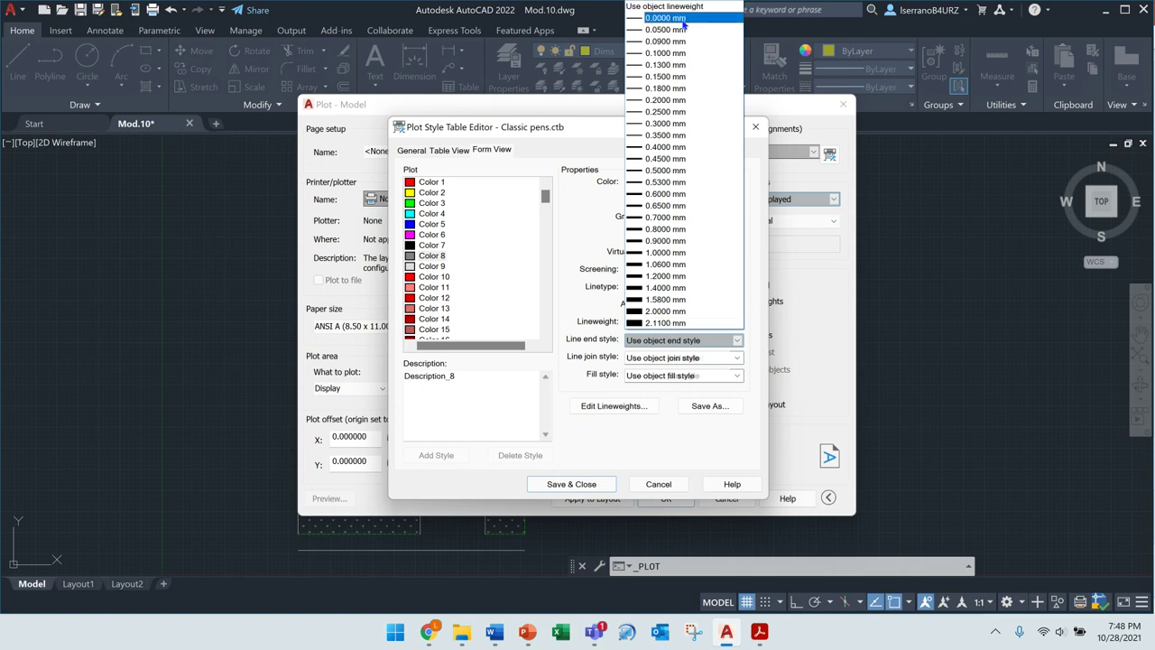
left_click(683, 20)
left_click(433, 267)
left_click(665, 325)
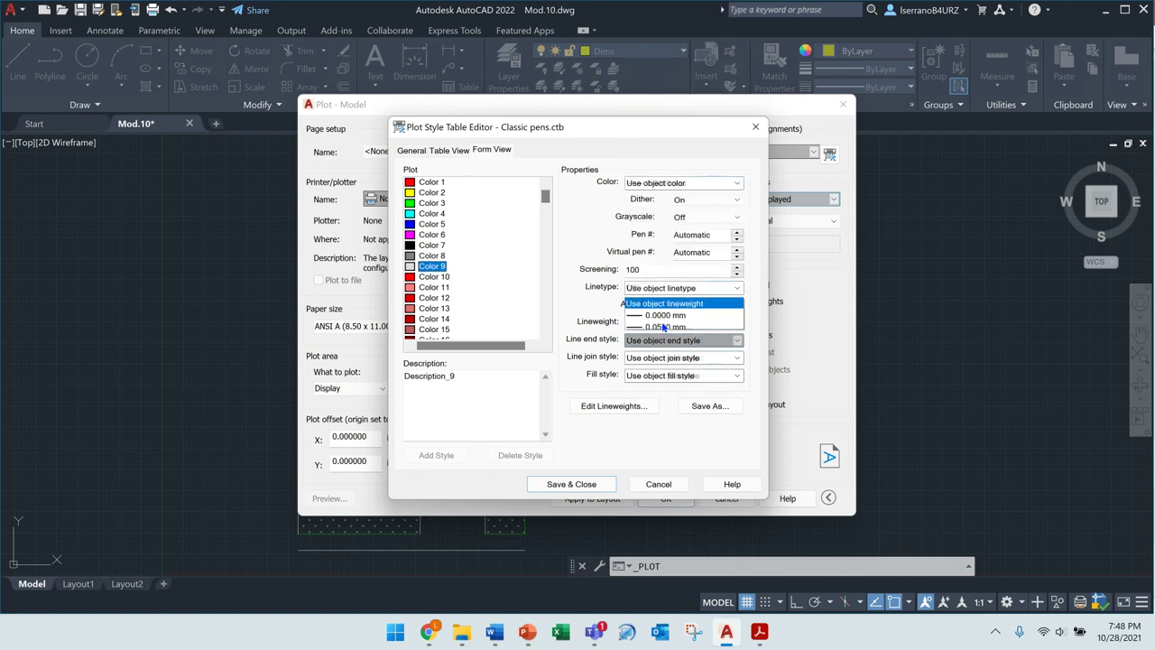
left_click(683, 20)
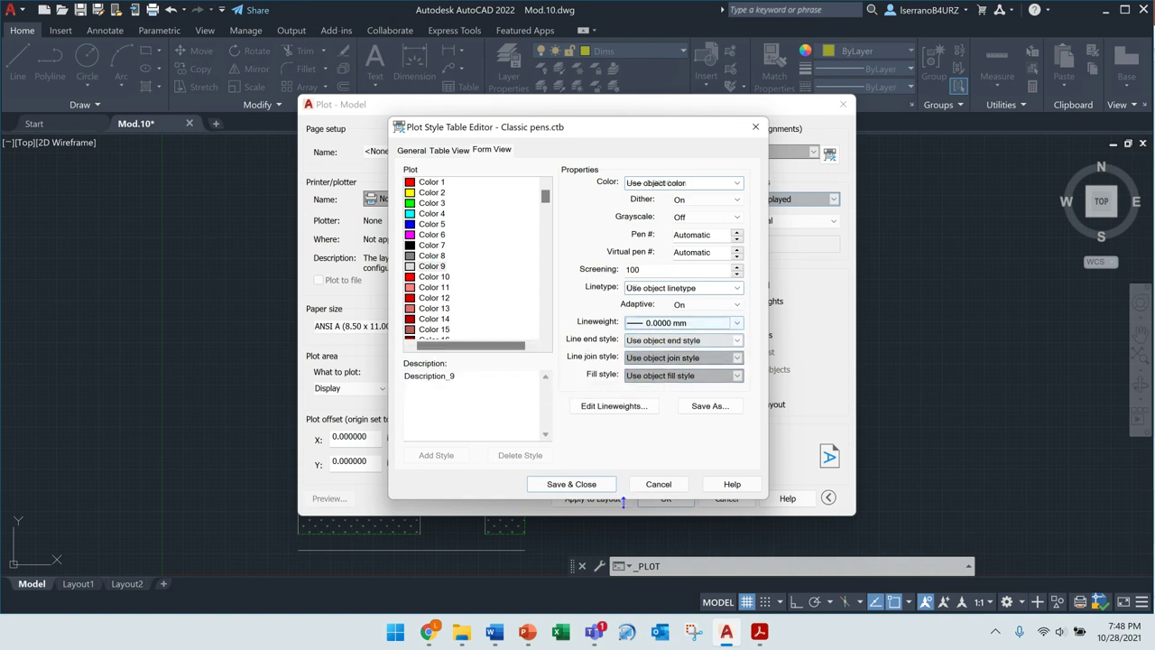
left_click(587, 484)
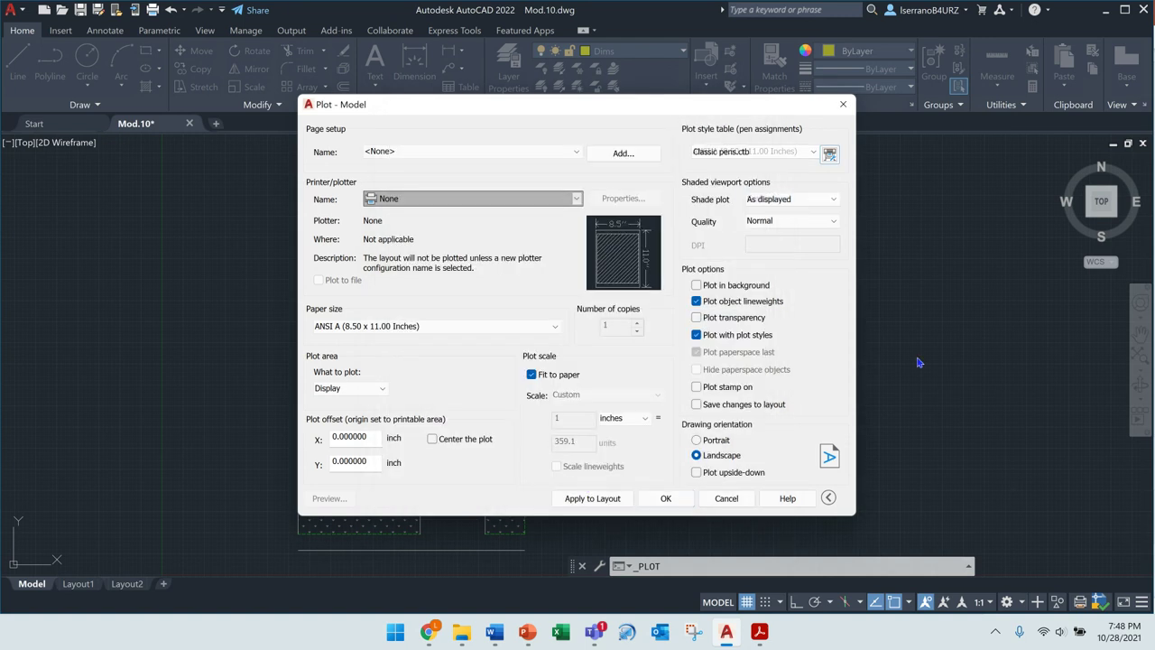
Choose Microsoft Print to PDF as the plotter and Legal as the paper size
left_click(457, 200)
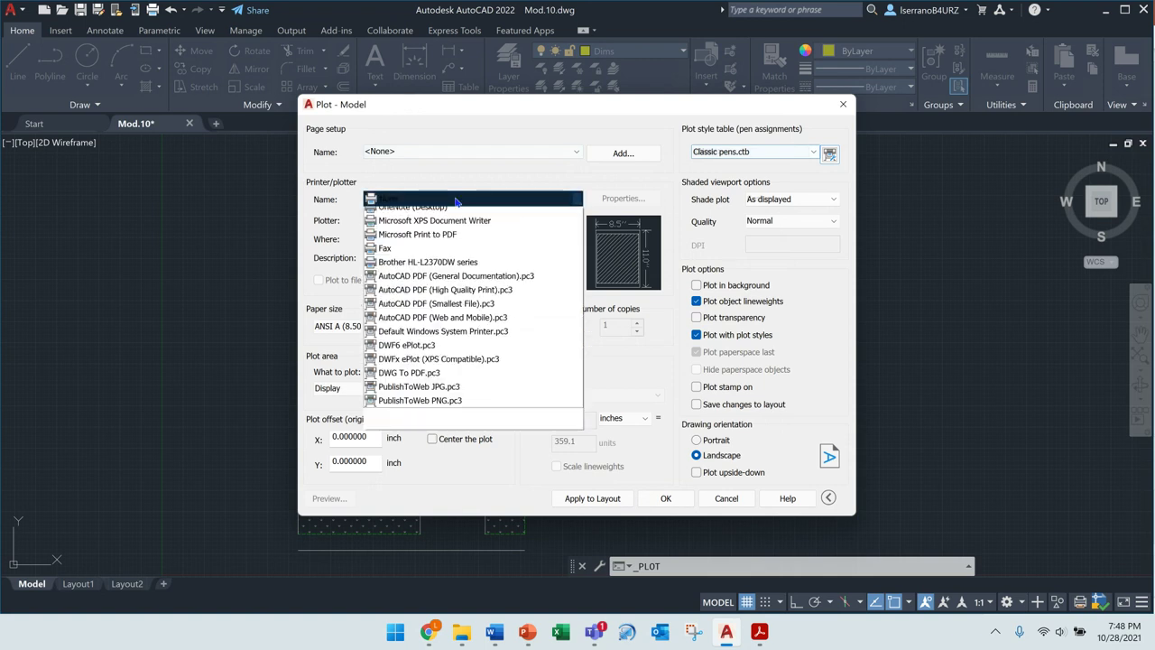
left_click(459, 270)
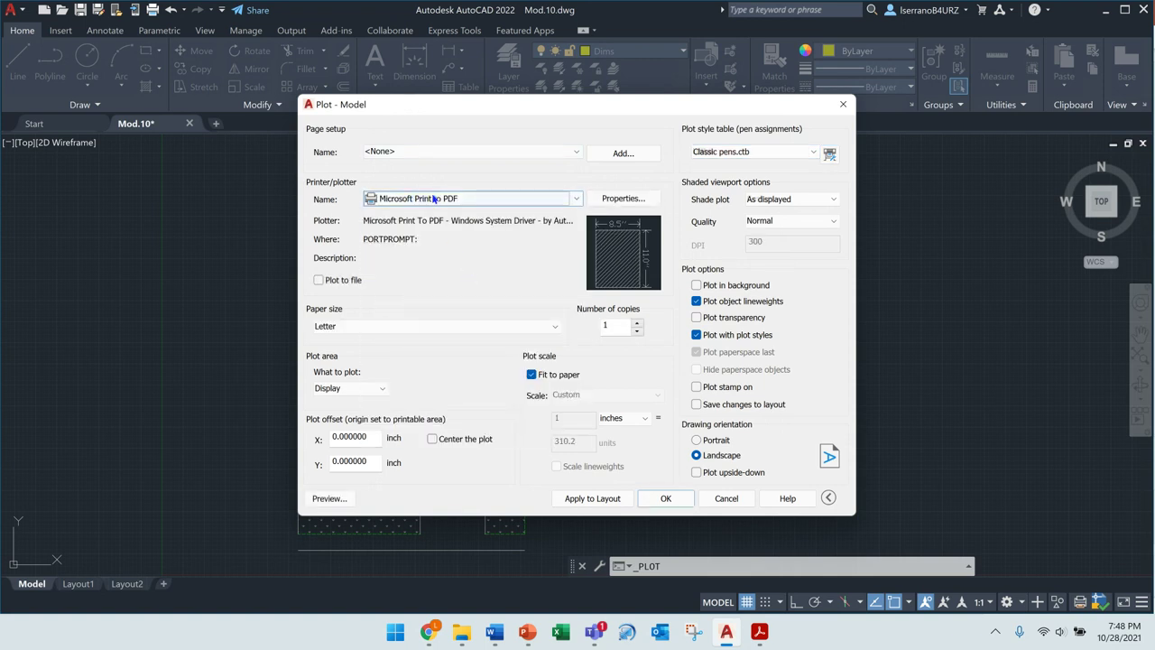
left_click(383, 327)
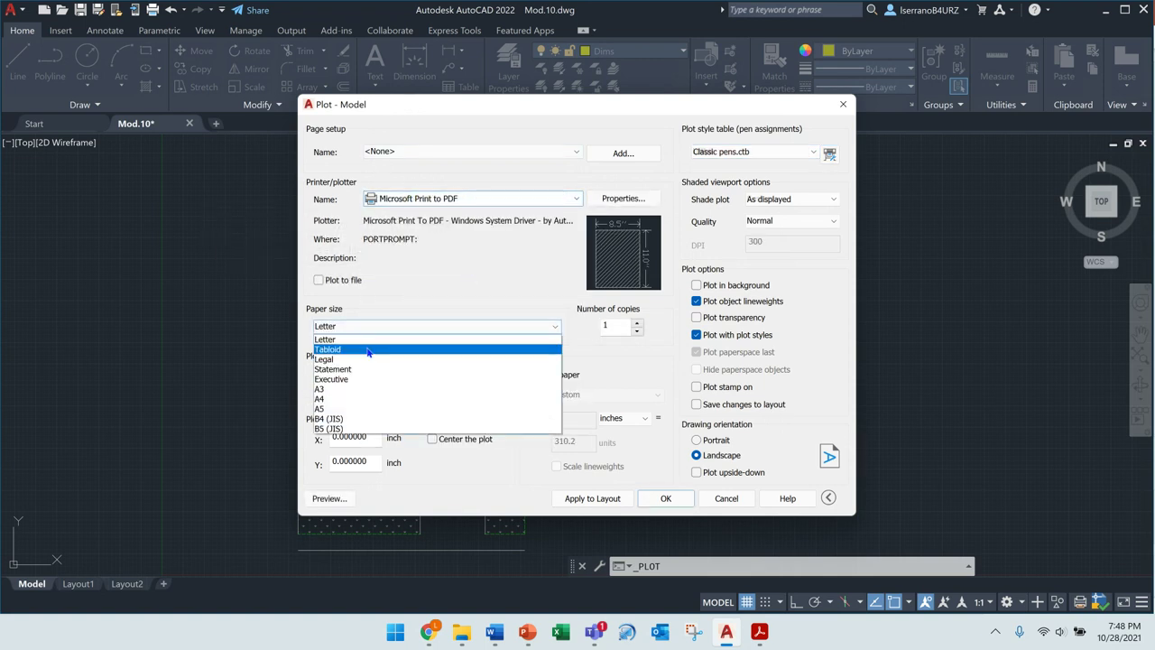
left_click(367, 359)
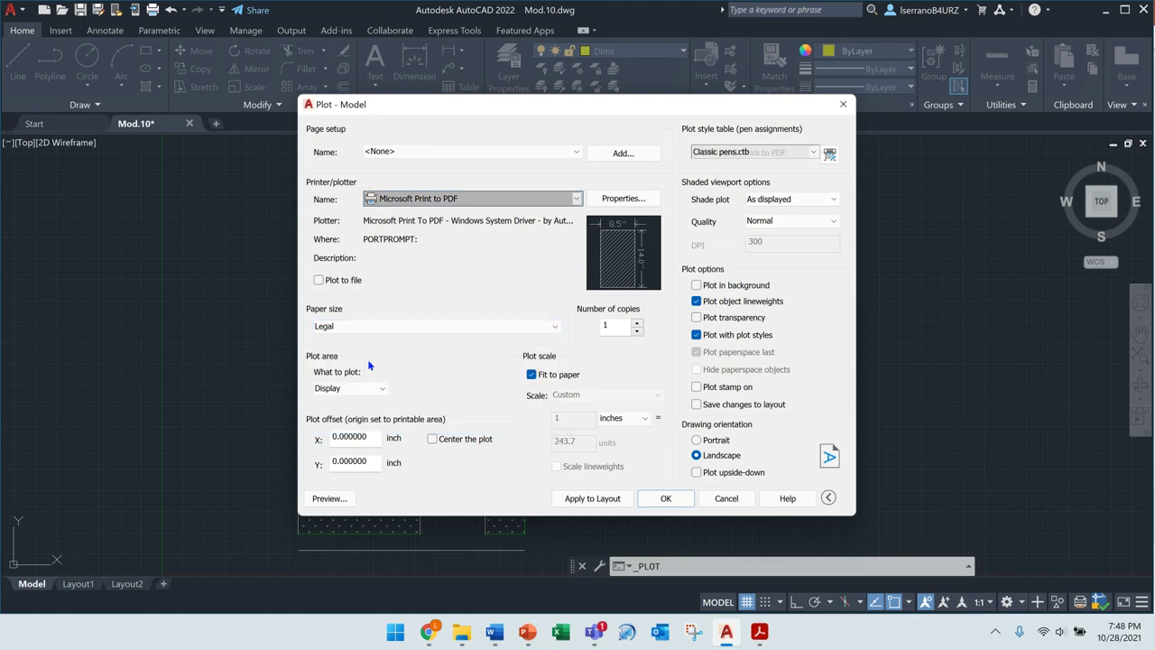
Define the plot area as a window enclosing the floor plan and its surrounding lot
left_click(352, 387)
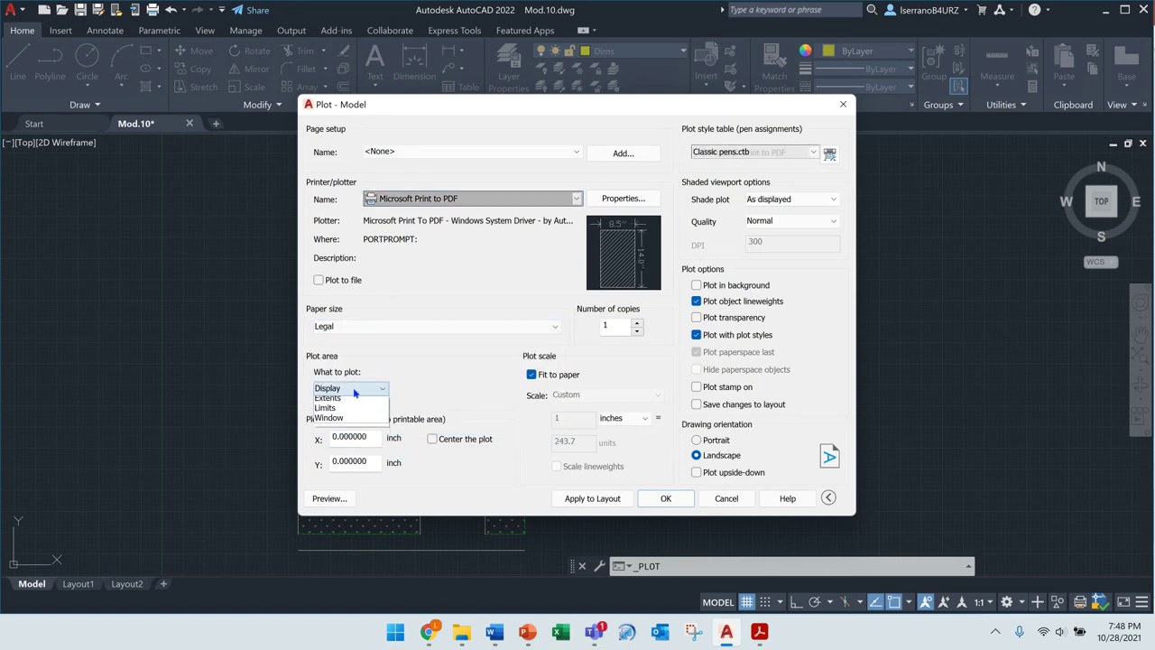
left_click(361, 435)
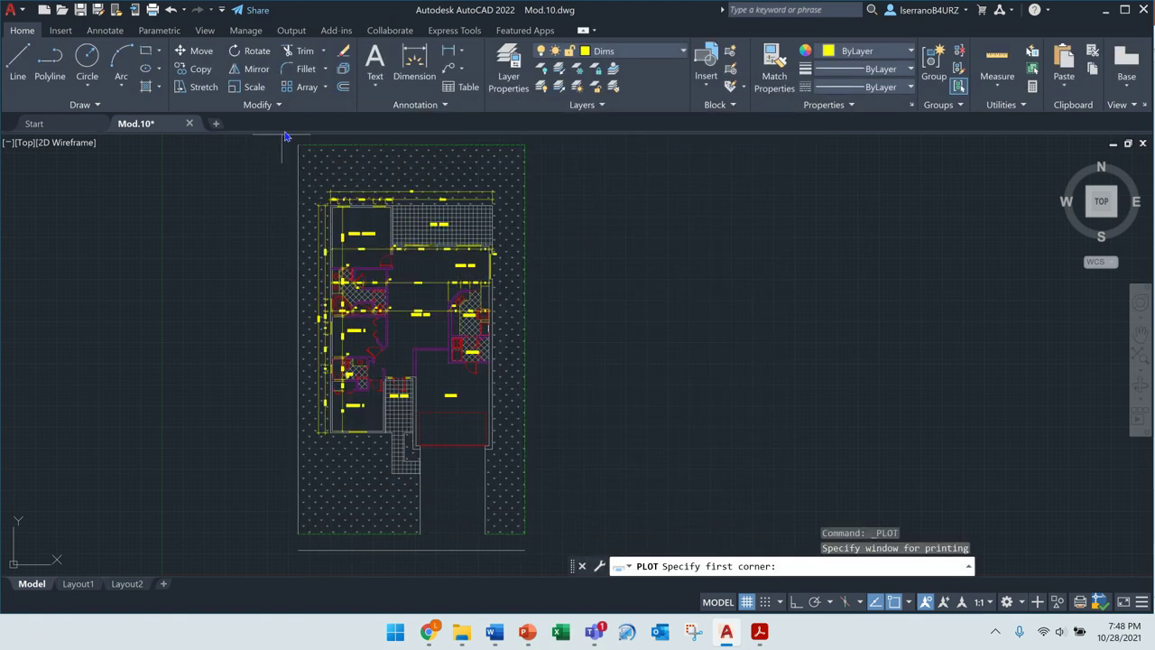
left_click(290, 142)
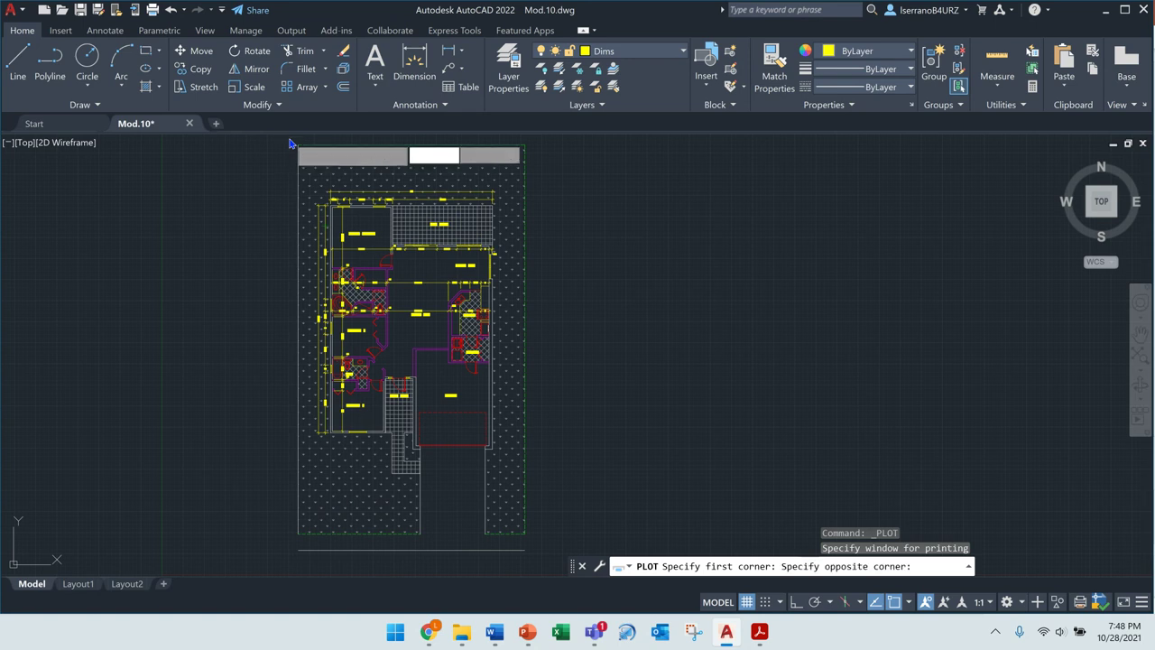
left_click(538, 542)
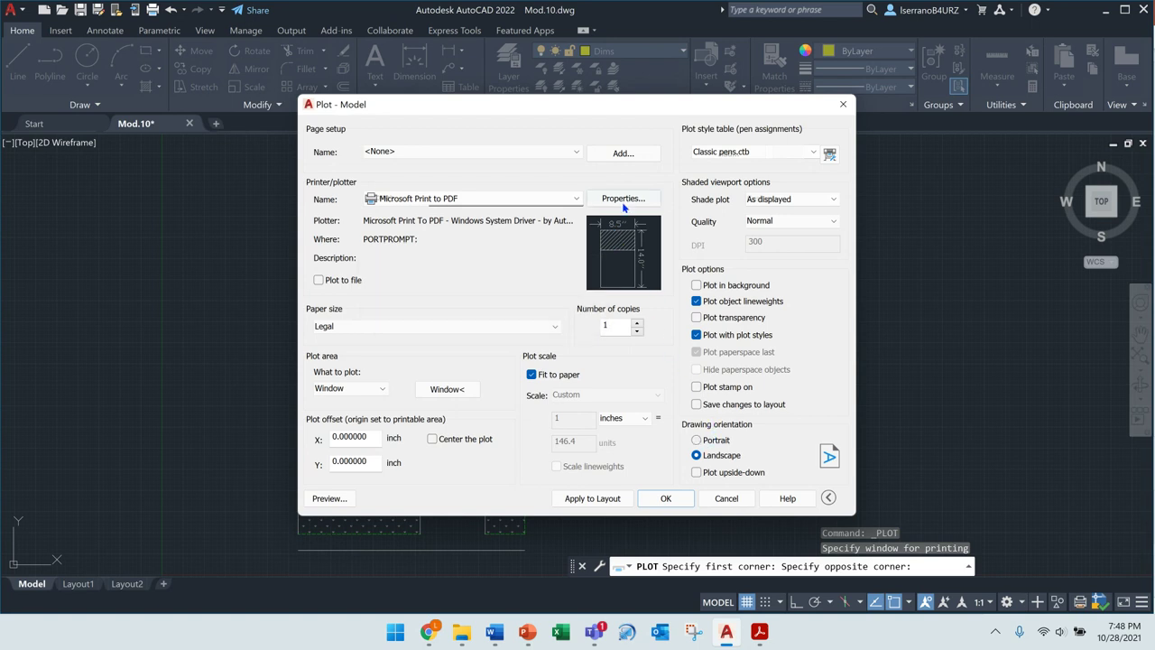
Set the drawing orientation to Portrait and center the plot on the sheet
left_click(696, 440)
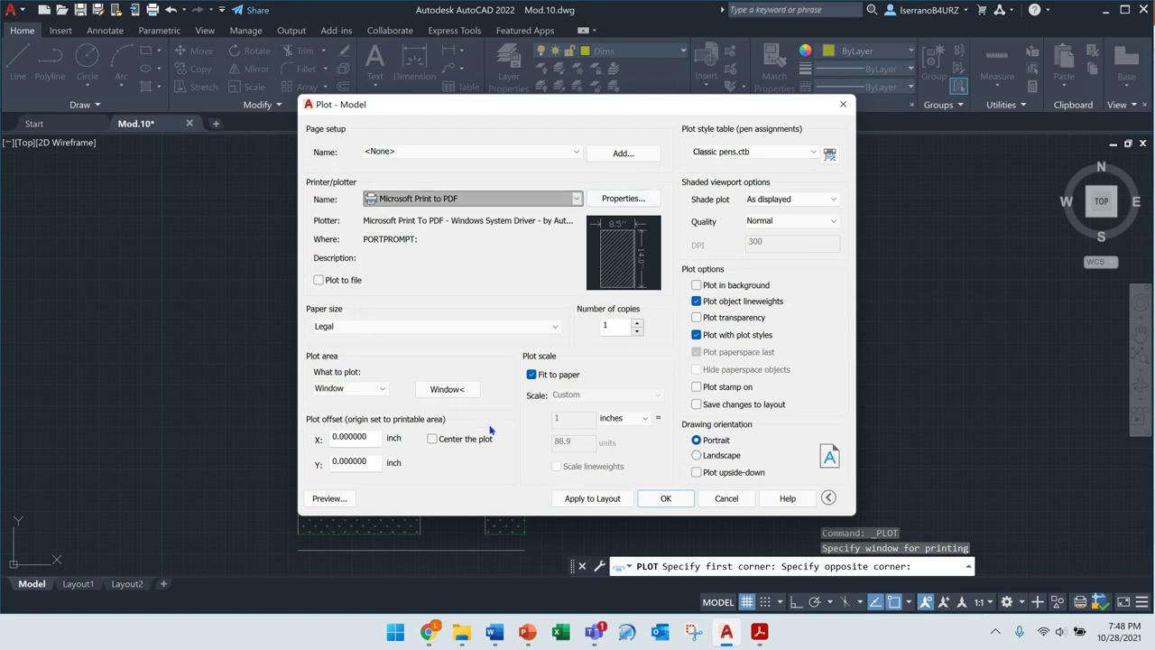
left_click(432, 439)
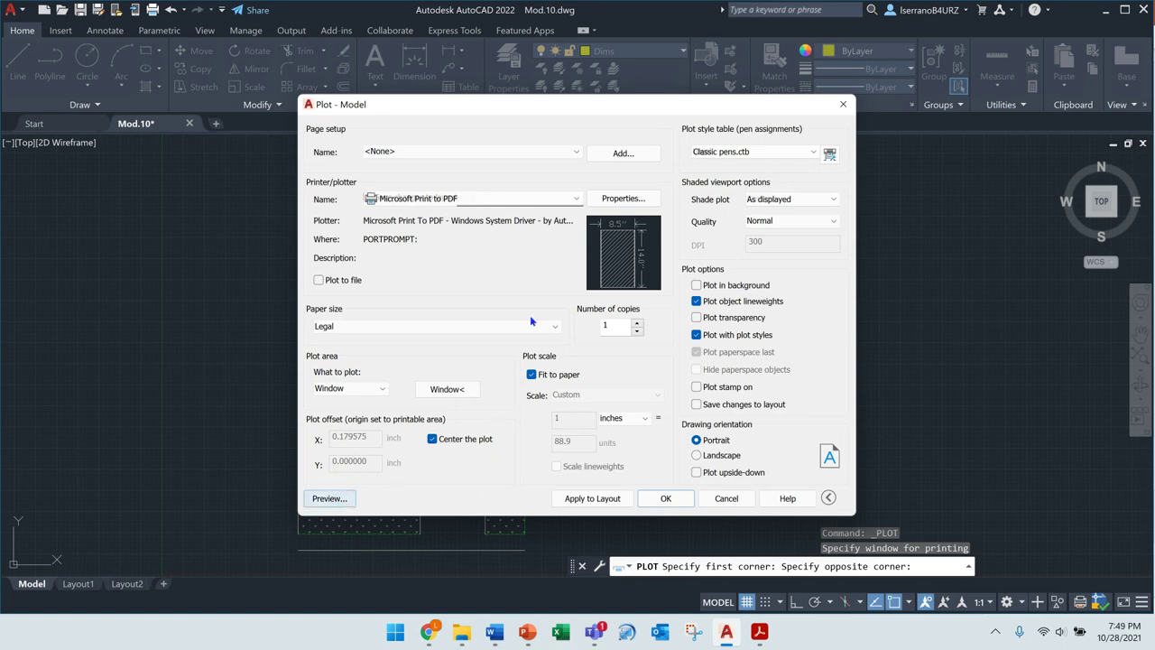
Preview the plot and examine the line thicknesses of the walls, doors, fixtures, hatches and dimensions up close
left_click(334, 502)
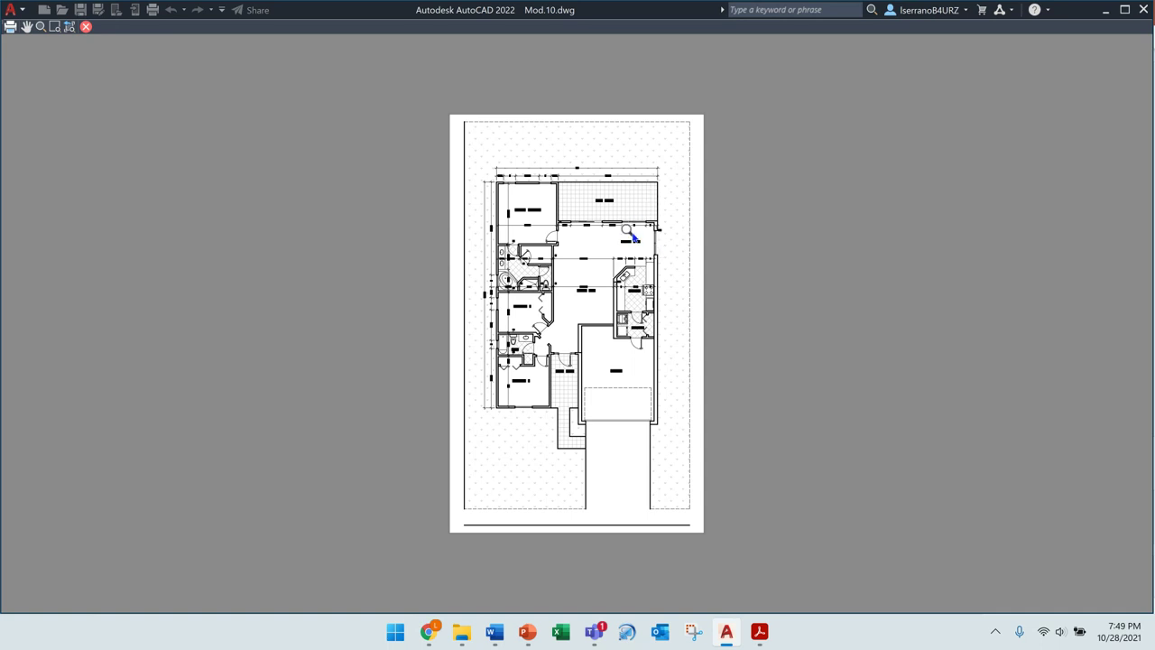
scroll(622, 225, "up", 6)
scroll(577, 331, "down", 2)
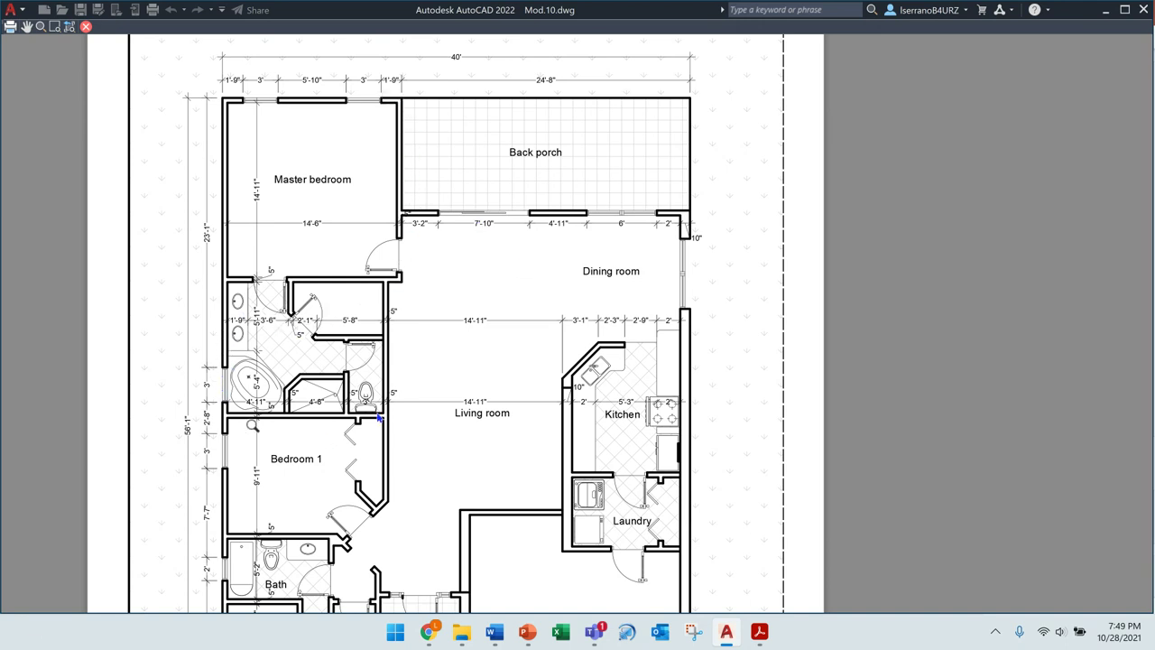
scroll(275, 340, "up", 2)
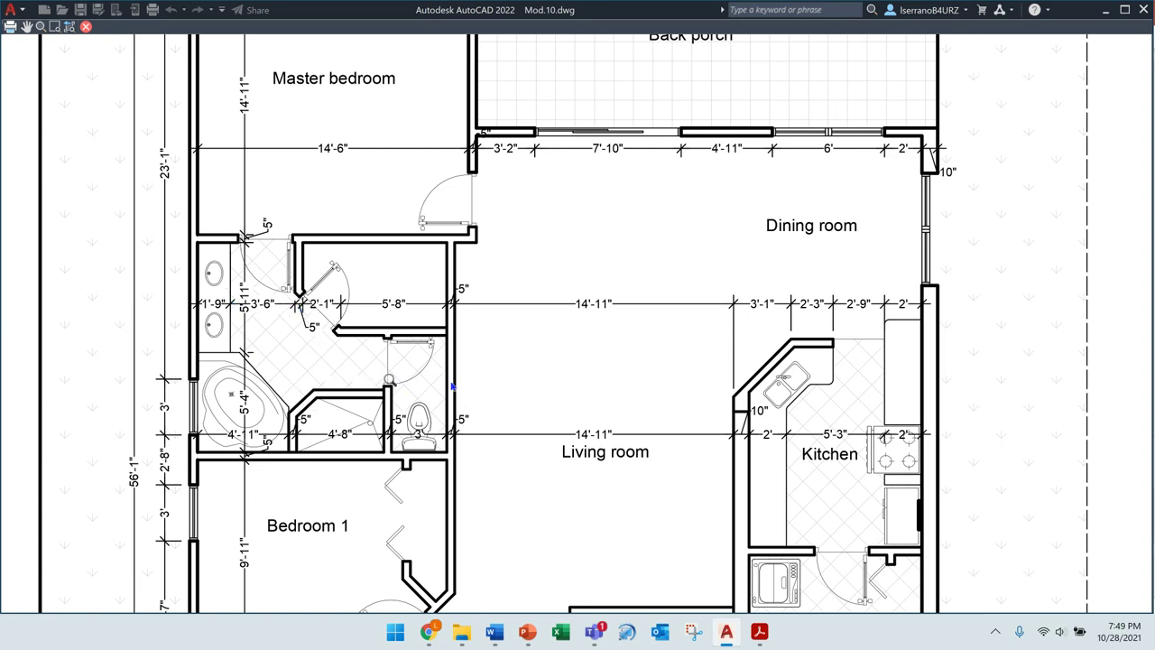
scroll(477, 394, "down", 2)
scroll(479, 397, "down", 2)
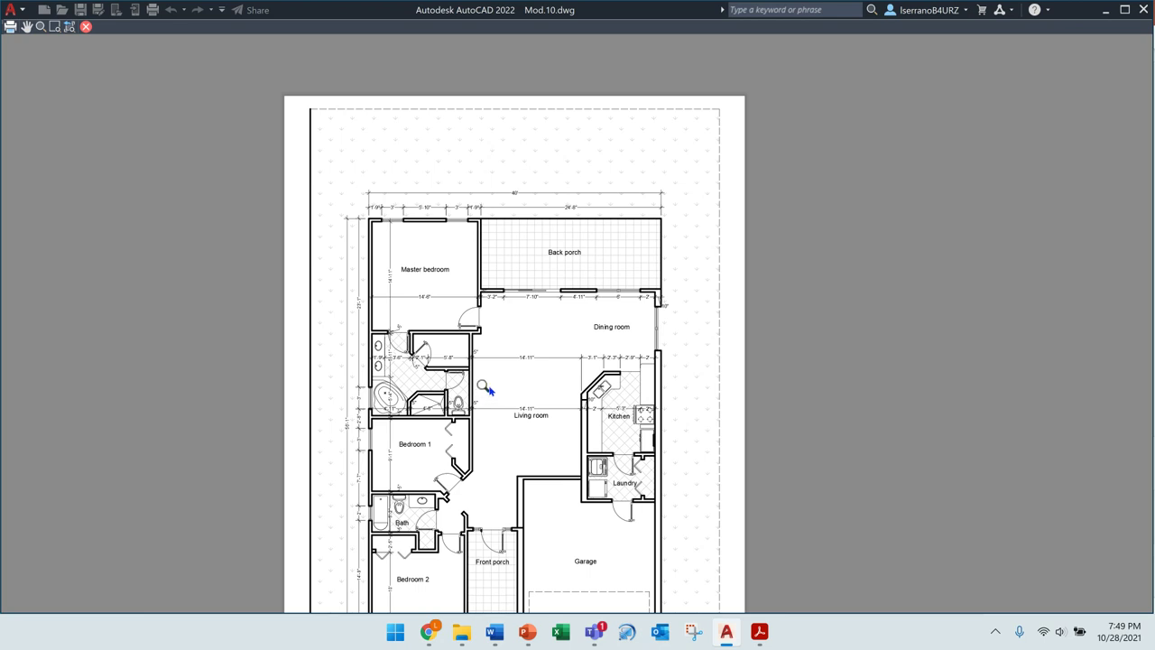
scroll(484, 386, "up", 2)
scroll(480, 330, "up", 3)
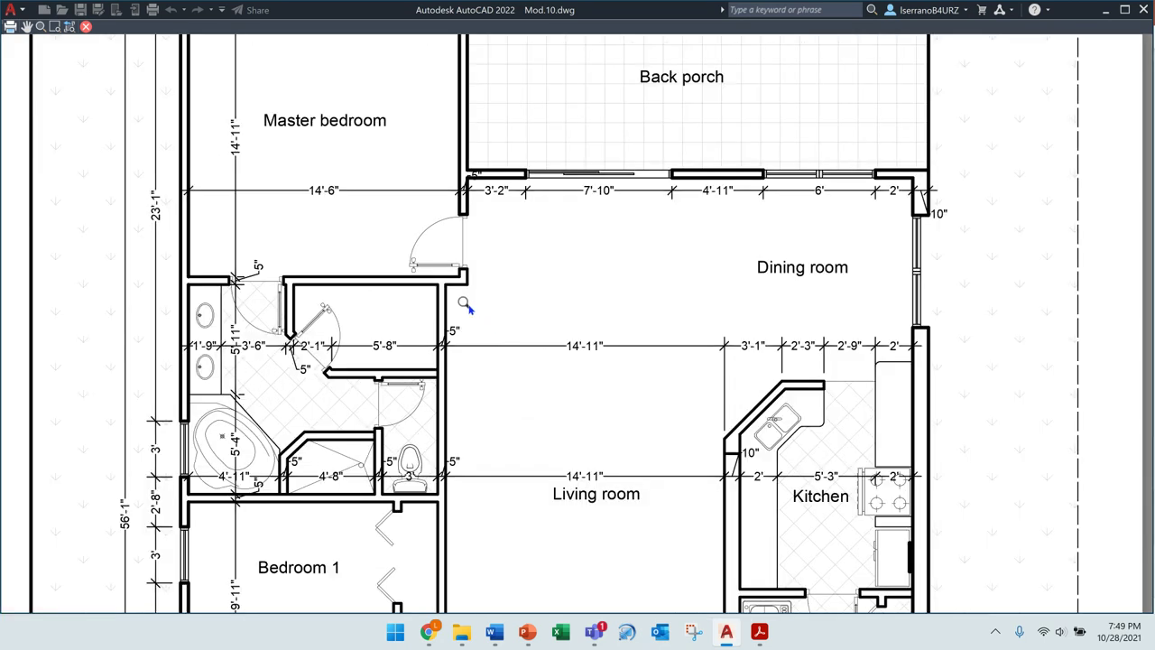
scroll(465, 306, "down", 2)
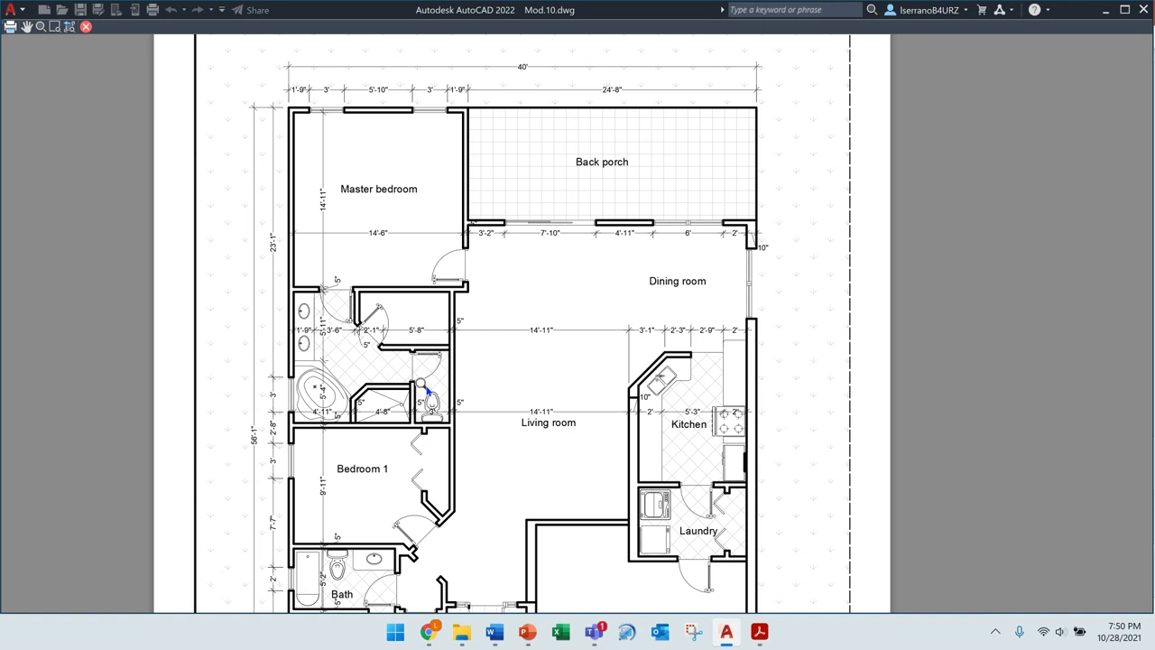
scroll(423, 385, "up", 2)
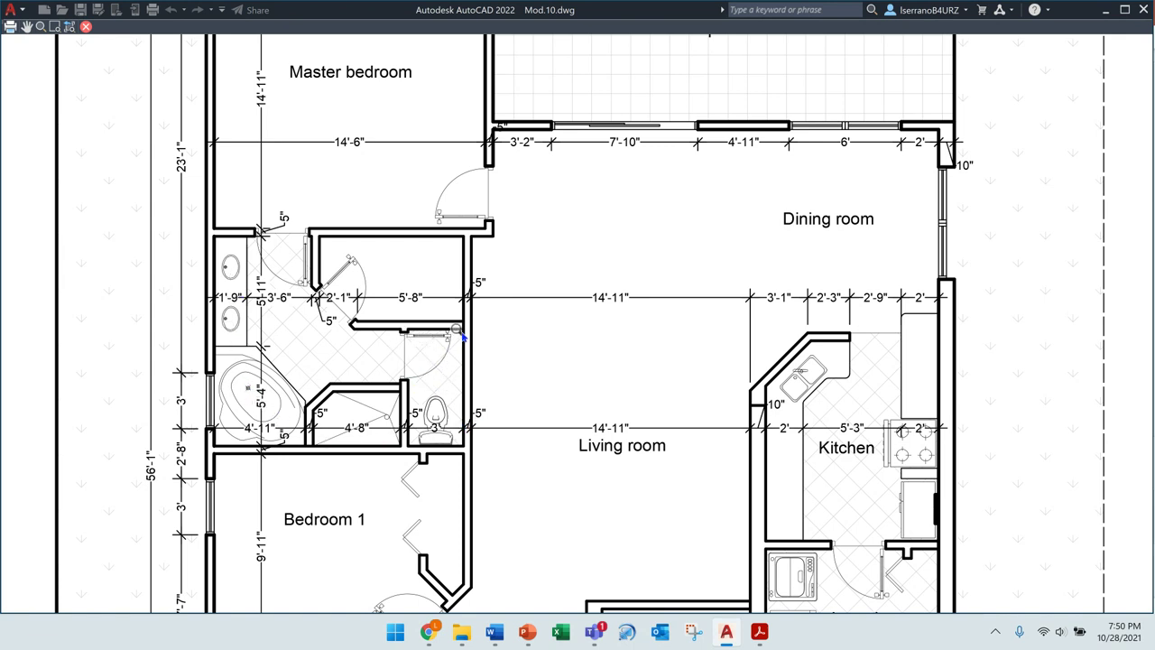
Examine the plotted line thicknesses of the bathroom, living areas, bedrooms, front porch and garage in the plot preview
left_click_drag(455, 341, 593, 175)
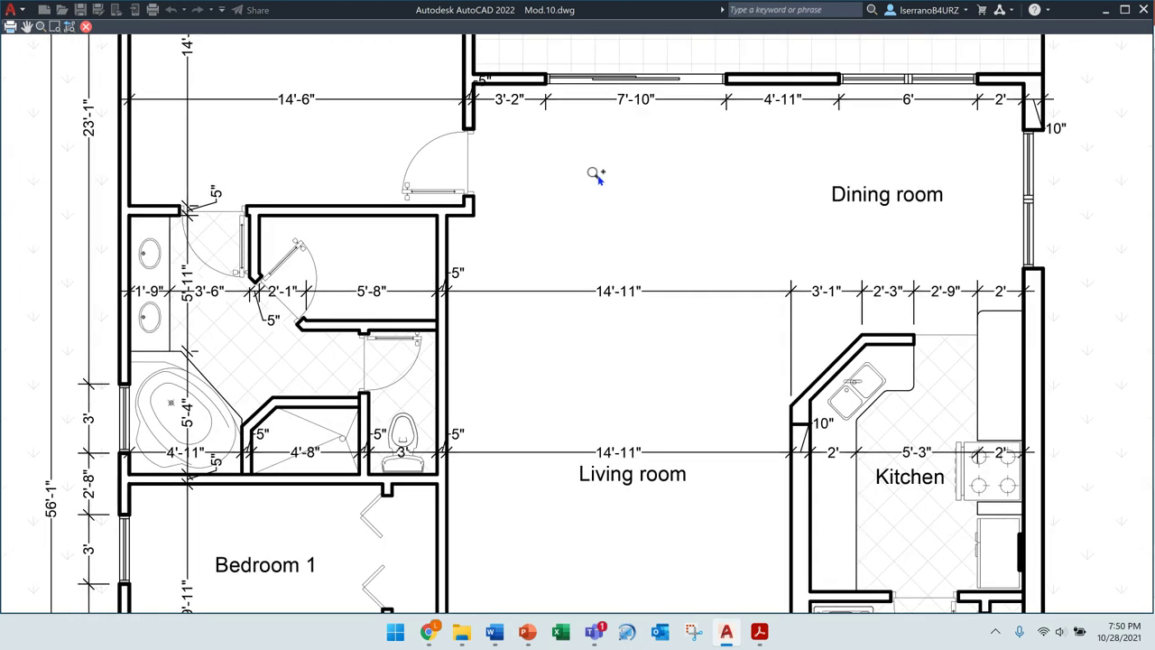
scroll(424, 374, "down", 4)
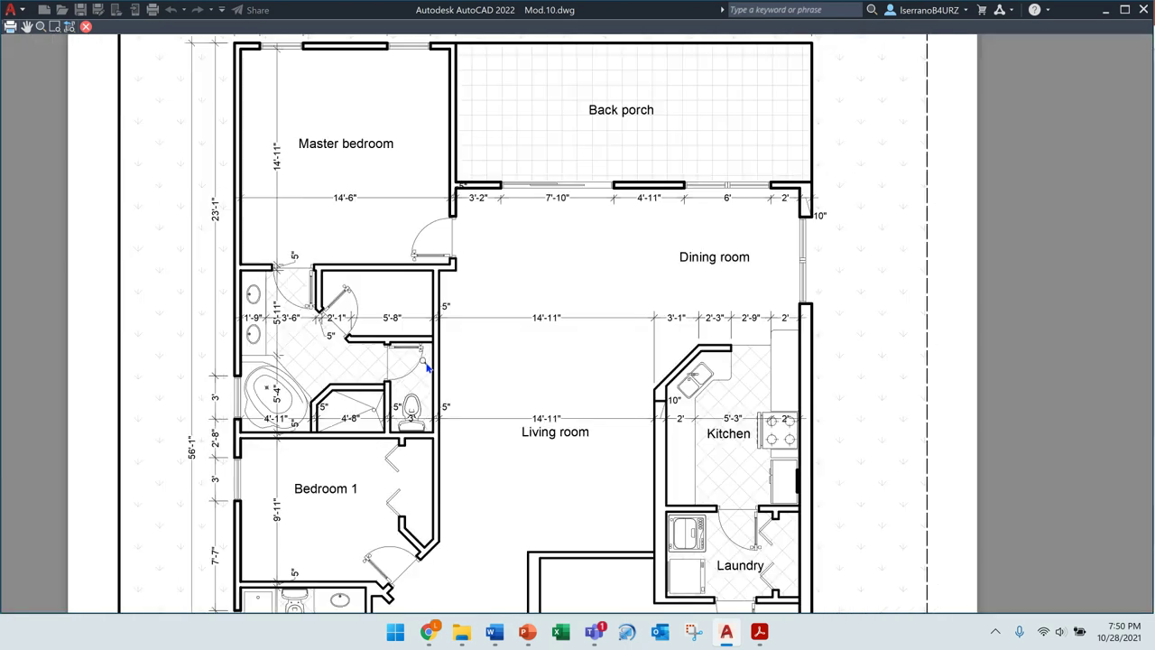
scroll(475, 415, "down", 3)
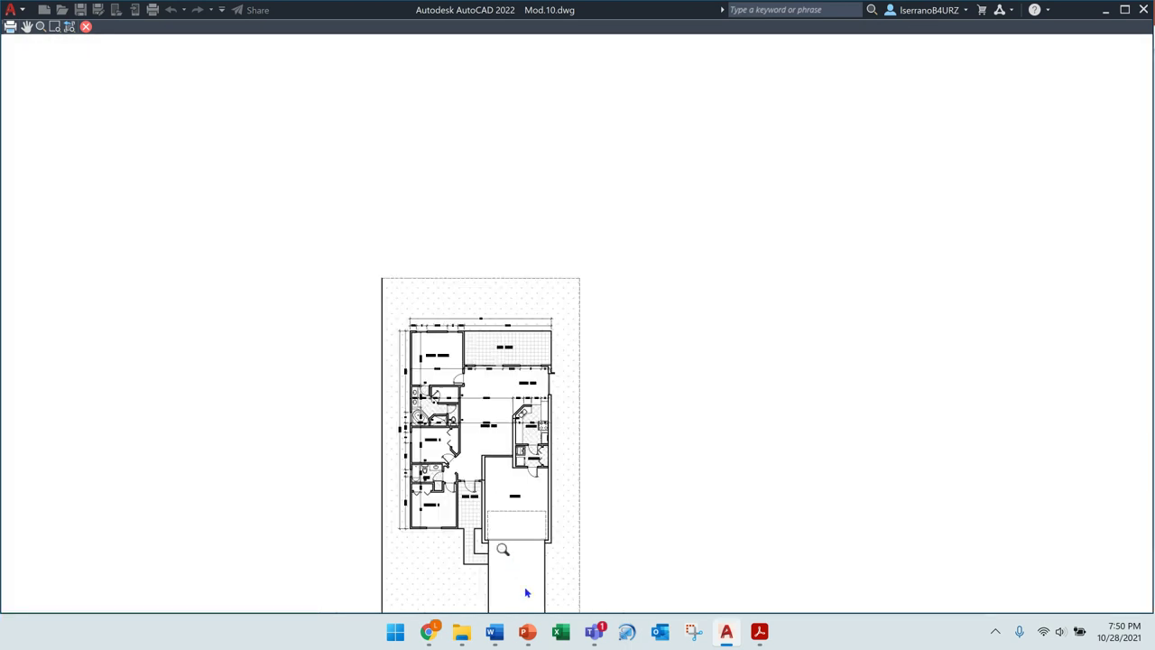
scroll(526, 593, "up", 5)
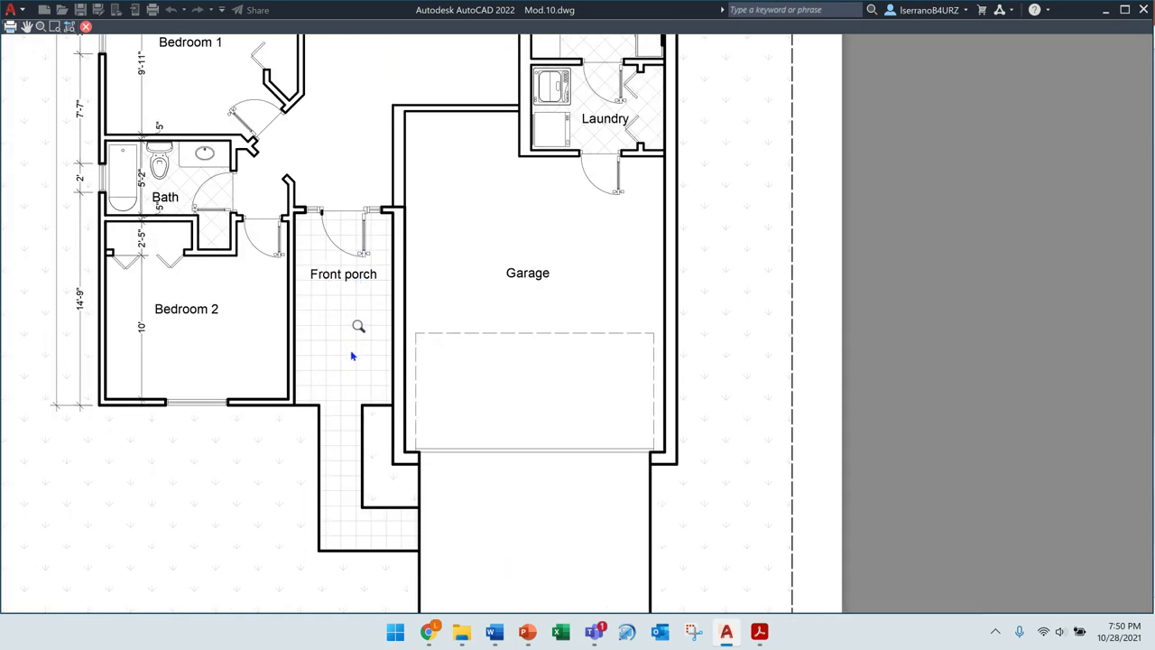
scroll(352, 355, "down", 2)
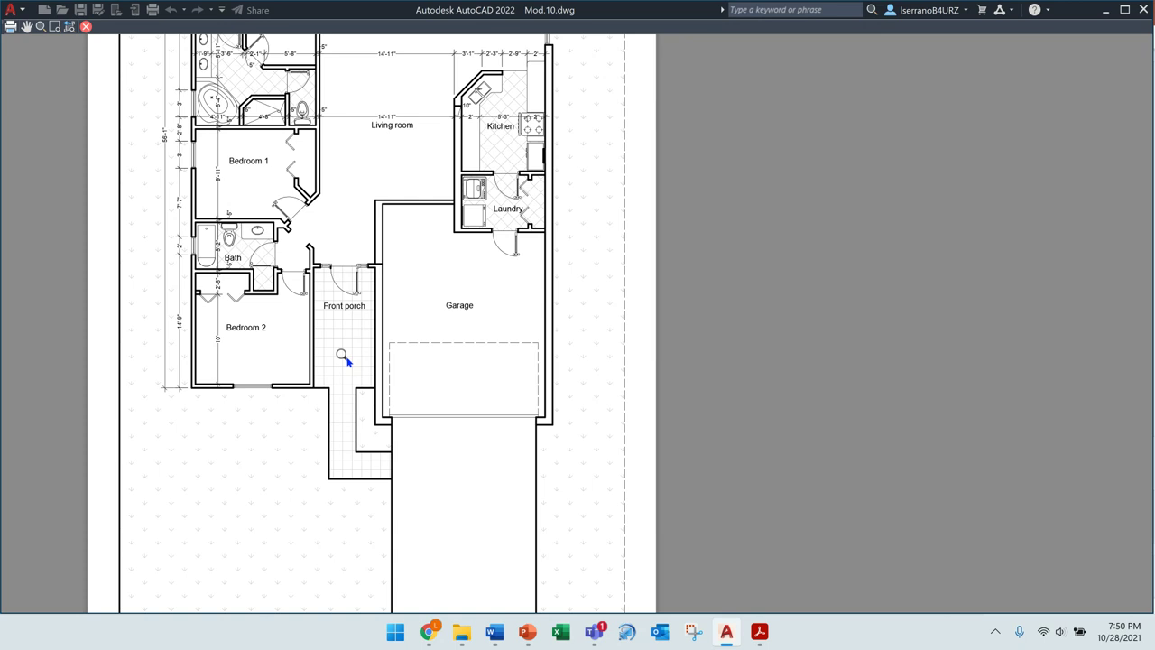
scroll(343, 358, "up", 2)
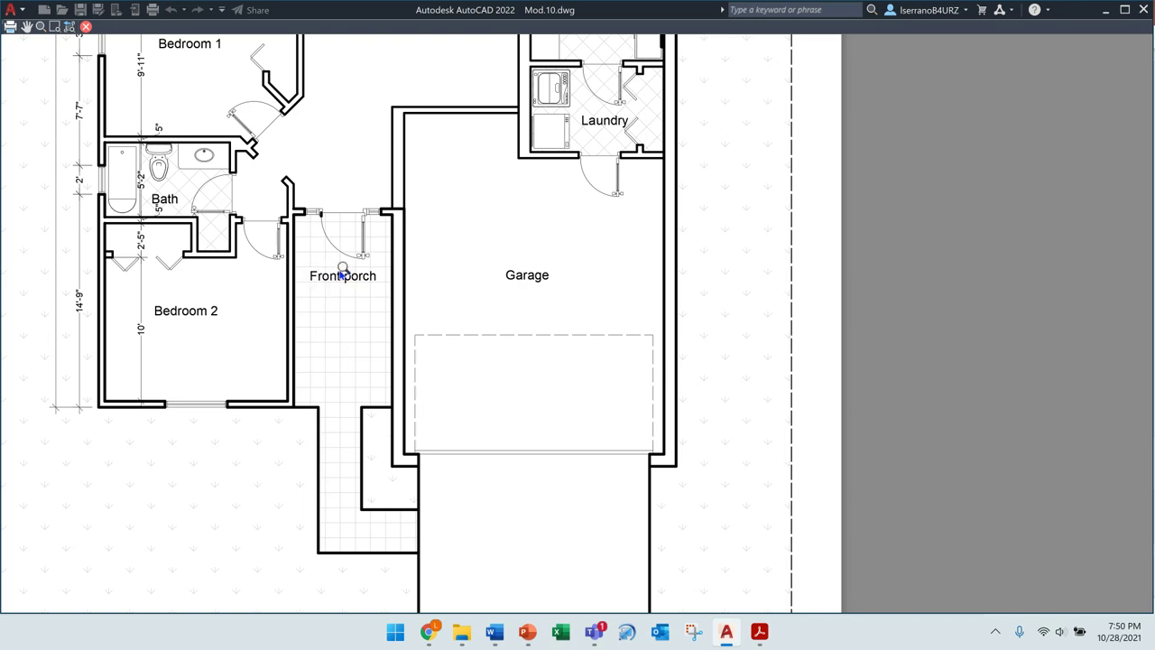
scroll(347, 340, "down", 2)
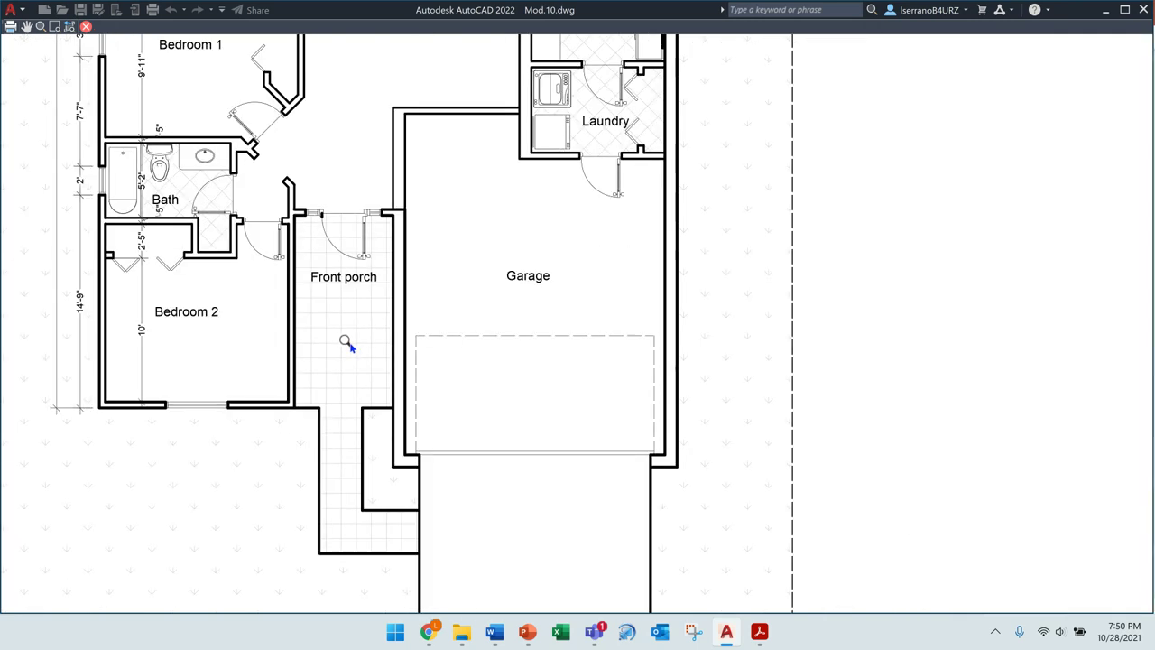
scroll(529, 124, "up", 3)
scroll(502, 193, "down", 4)
Exit the plot preview and cancel the plot setup to return to the model drawing
right_click(473, 215)
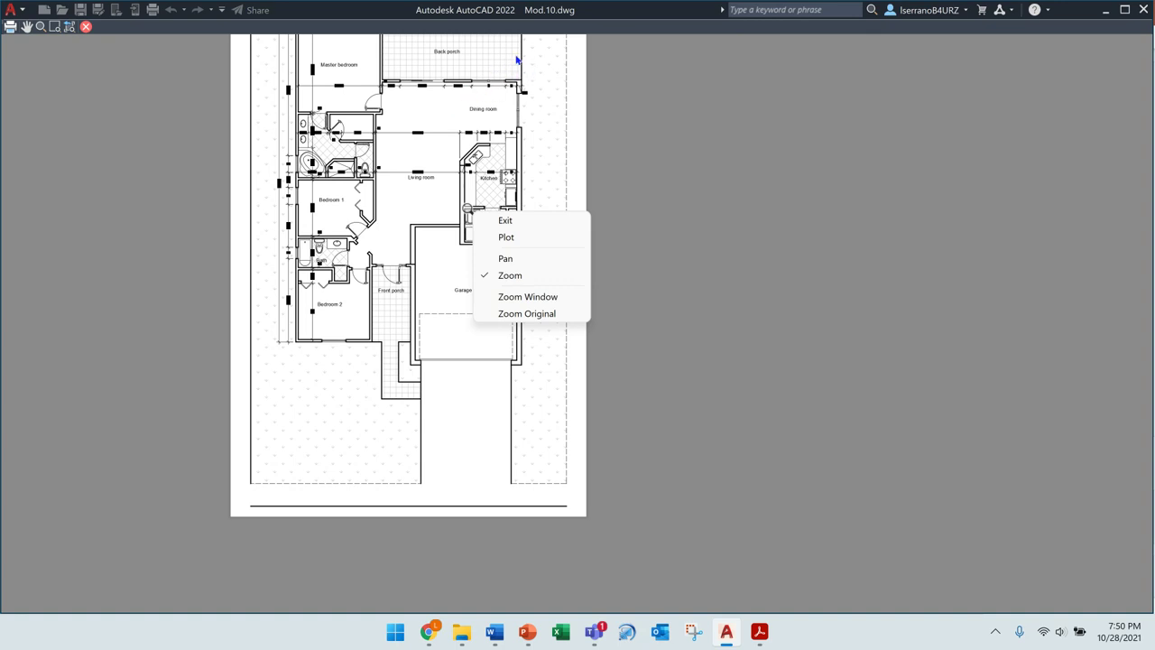
left_click(504, 220)
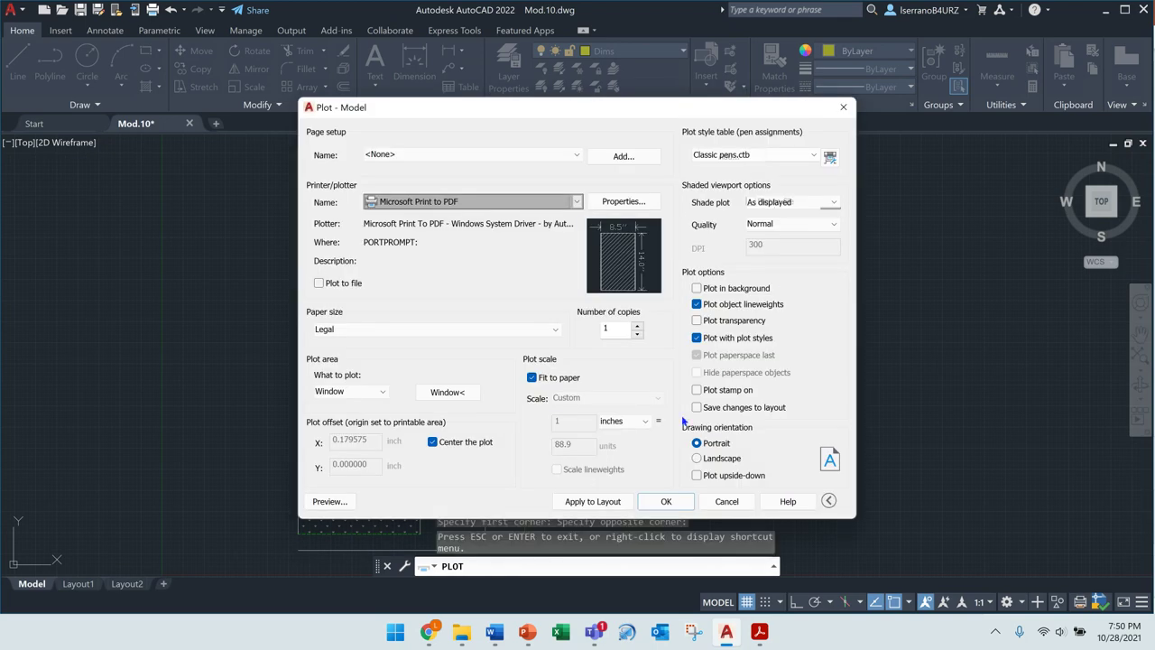
left_click(727, 501)
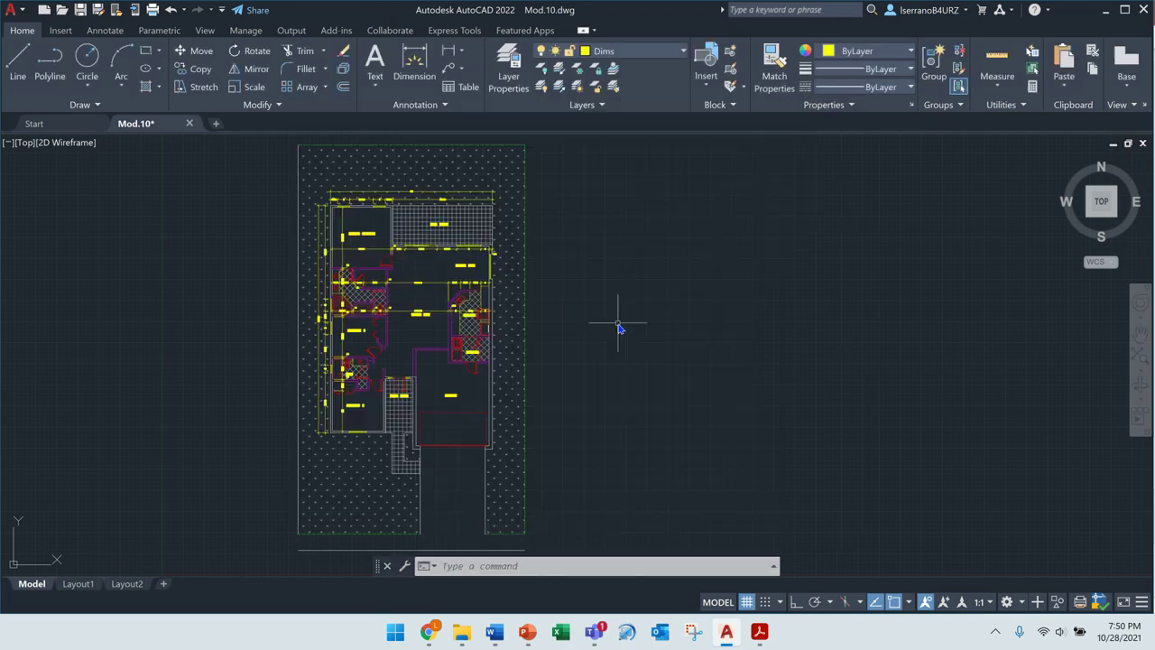
Move the two outer boundary lines of the back porch from the exterior wall layer to Layer3
scroll(361, 236, "up", 4)
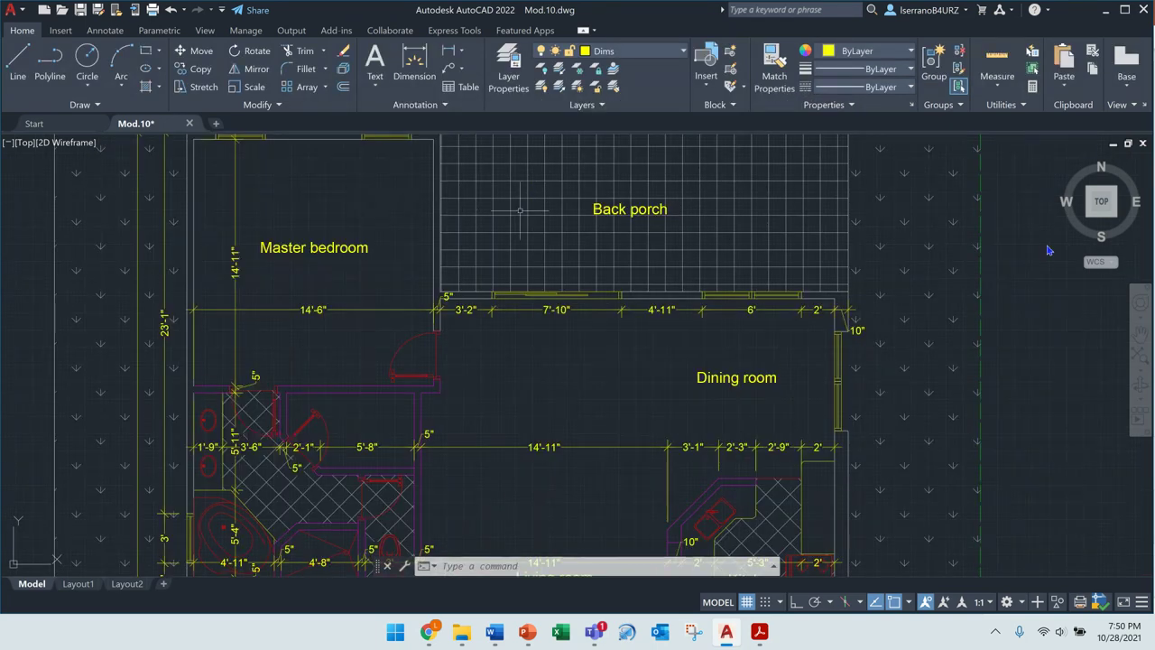
left_click(1140, 334)
left_click_drag(790, 286, 763, 399)
key("Escape")
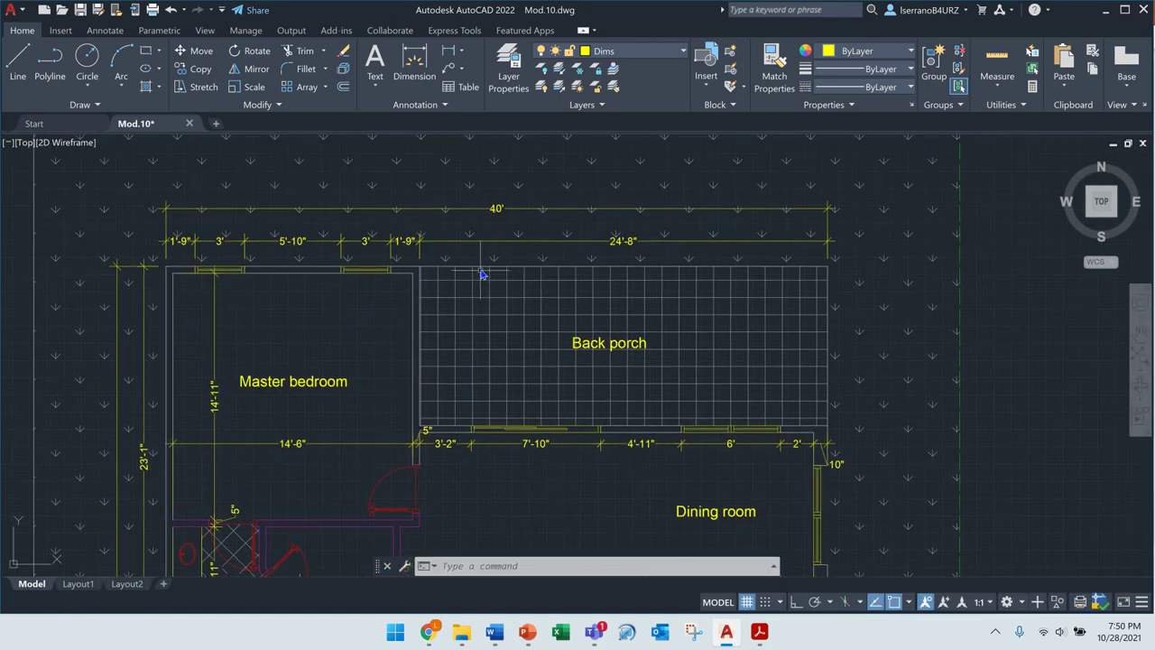
left_click(483, 266)
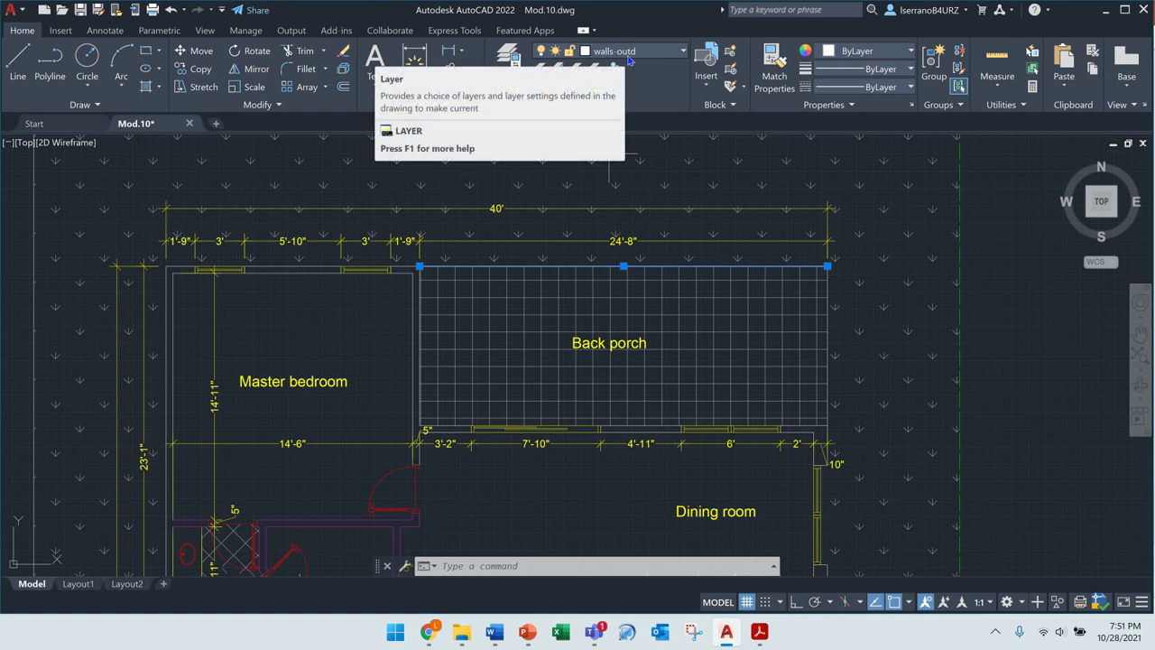
left_click(827, 289)
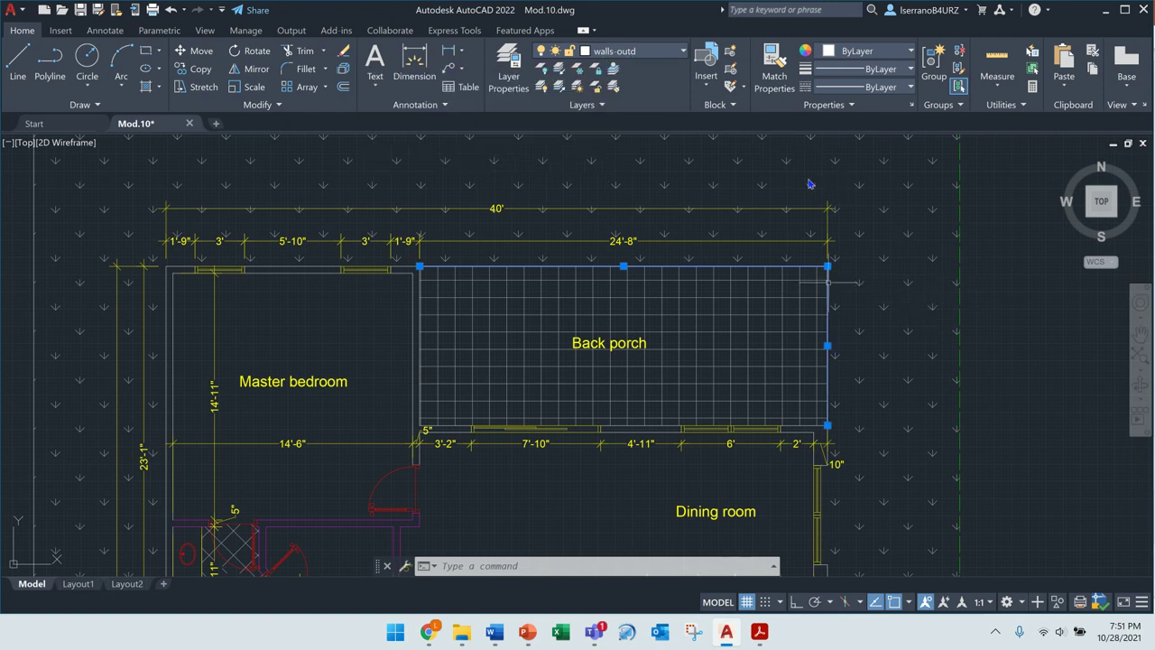
left_click(683, 52)
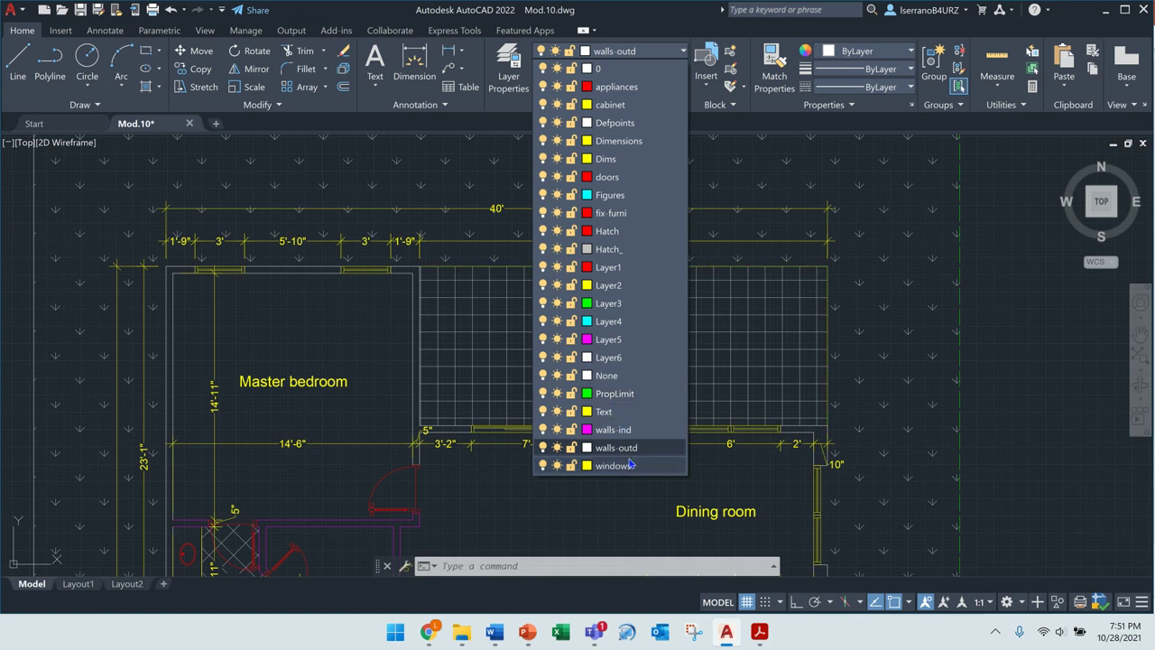
left_click(629, 305)
scroll(752, 336, "down", 3)
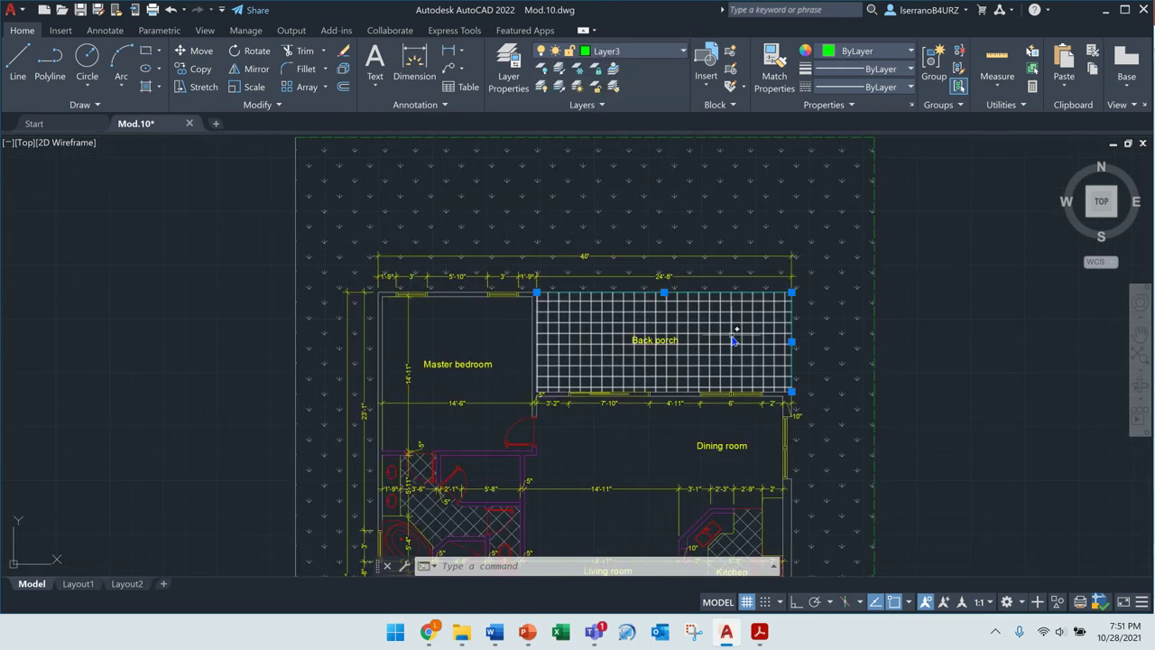
key("Escape")
Check the line colors of the back porch outline and the remaining walls across the floor plan
left_click(1140, 334)
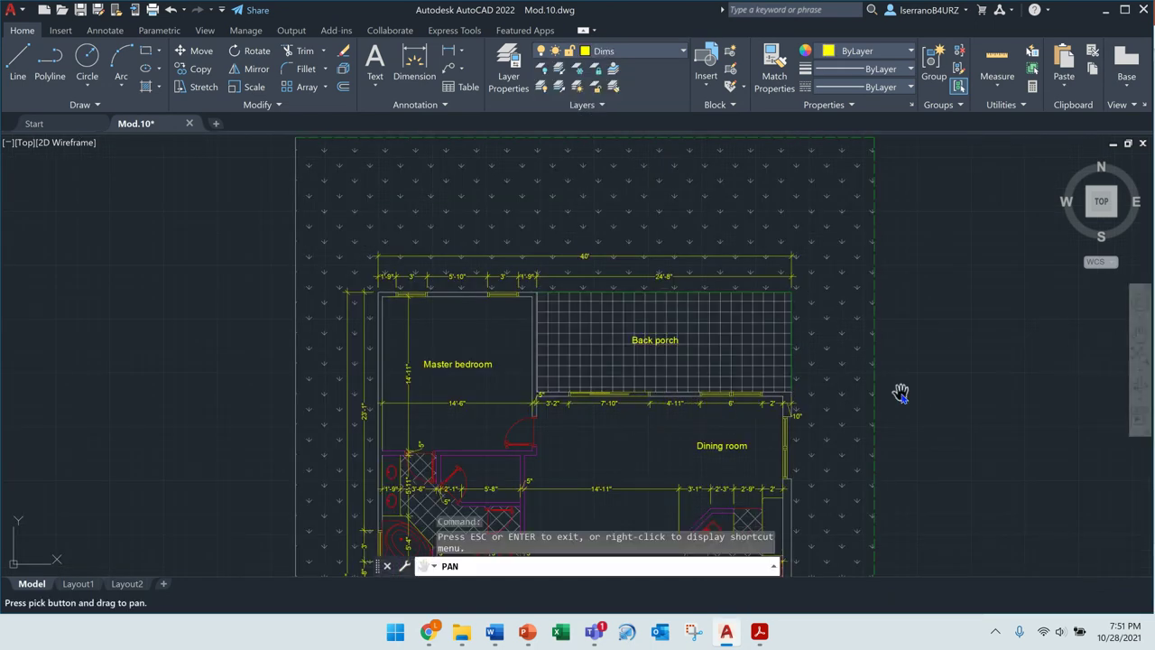
scroll(841, 363, "up", 4)
key("Escape")
scroll(730, 238, "down", 3)
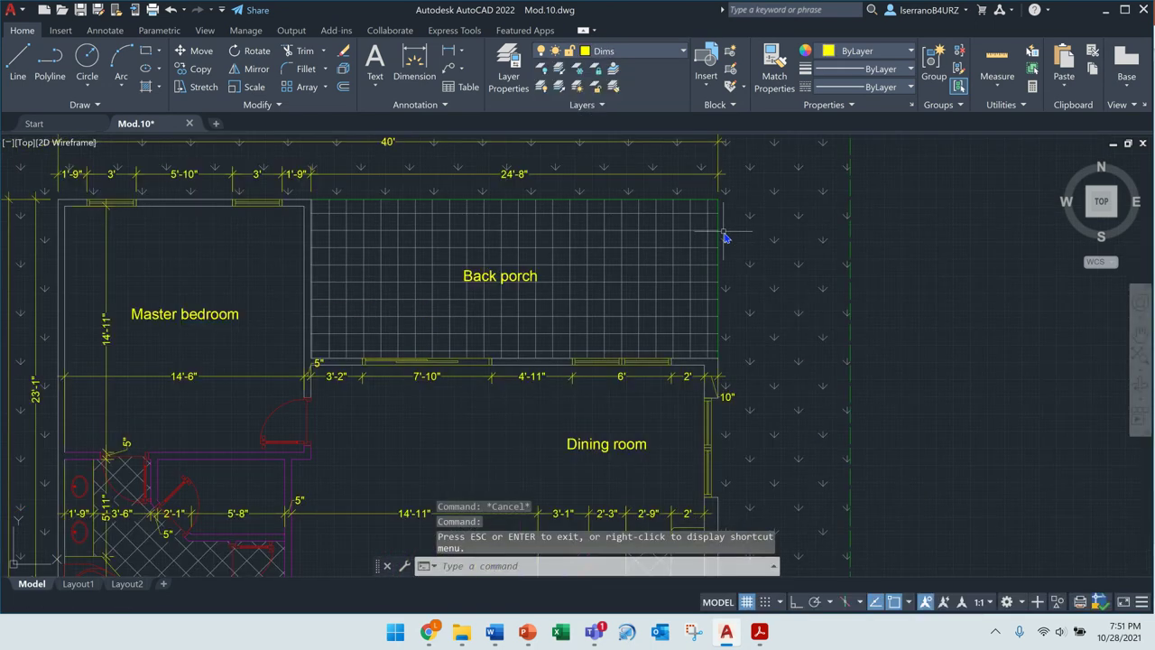
scroll(1031, 309, "down", 2)
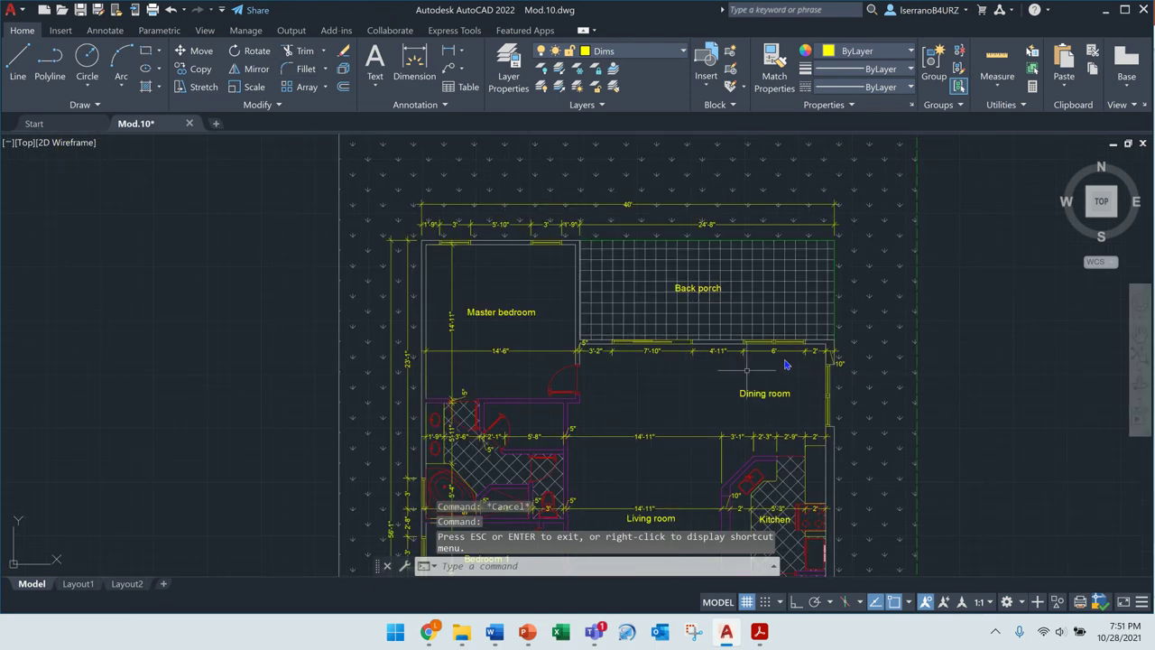
scroll(749, 361, "down", 2)
key("Escape")
key("Escape")
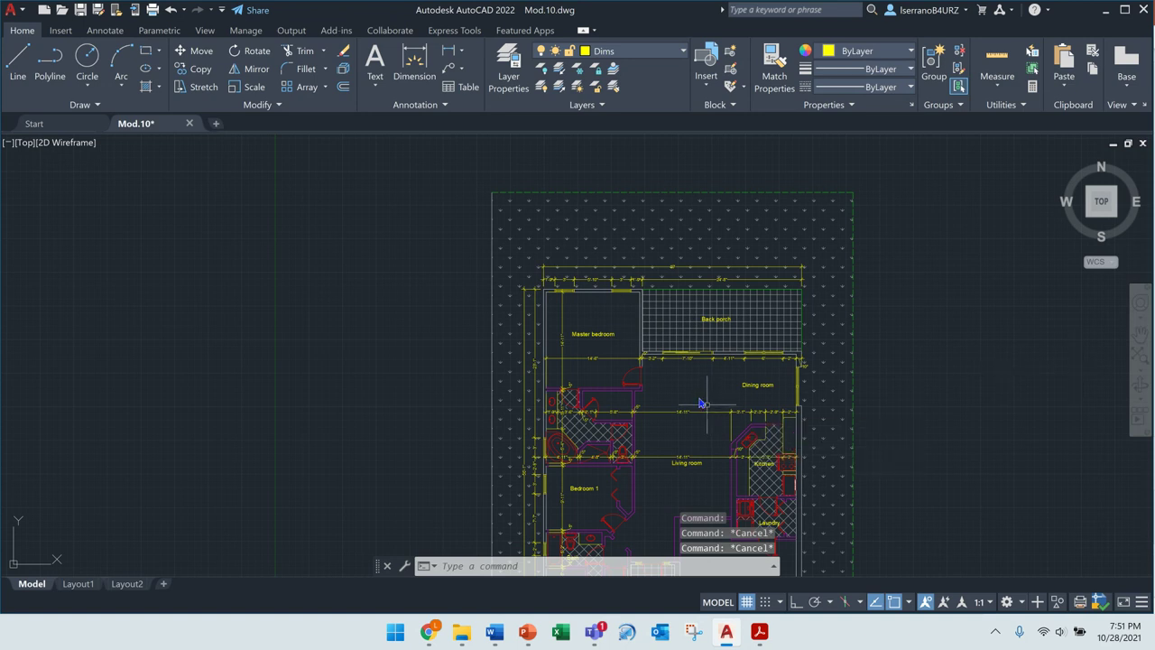
left_click(1140, 334)
left_click_drag(1054, 382, 944, 325)
scroll(912, 327, "down", 3)
left_click_drag(873, 334, 748, 330)
key("Escape")
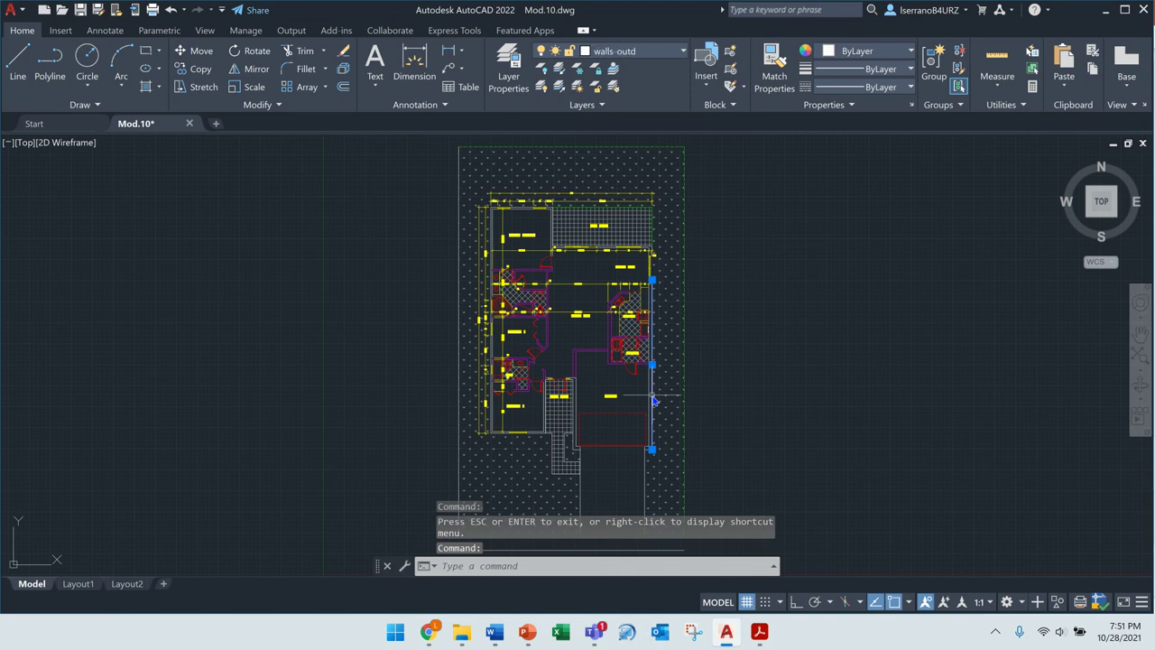
left_click(509, 72)
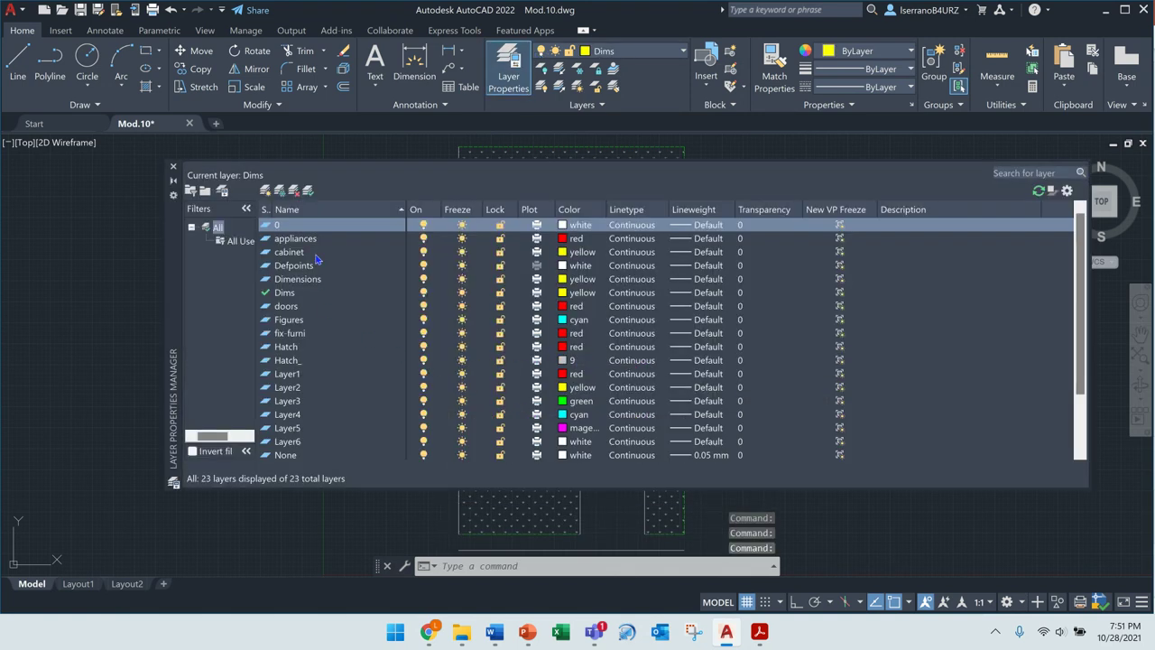
left_click(564, 227)
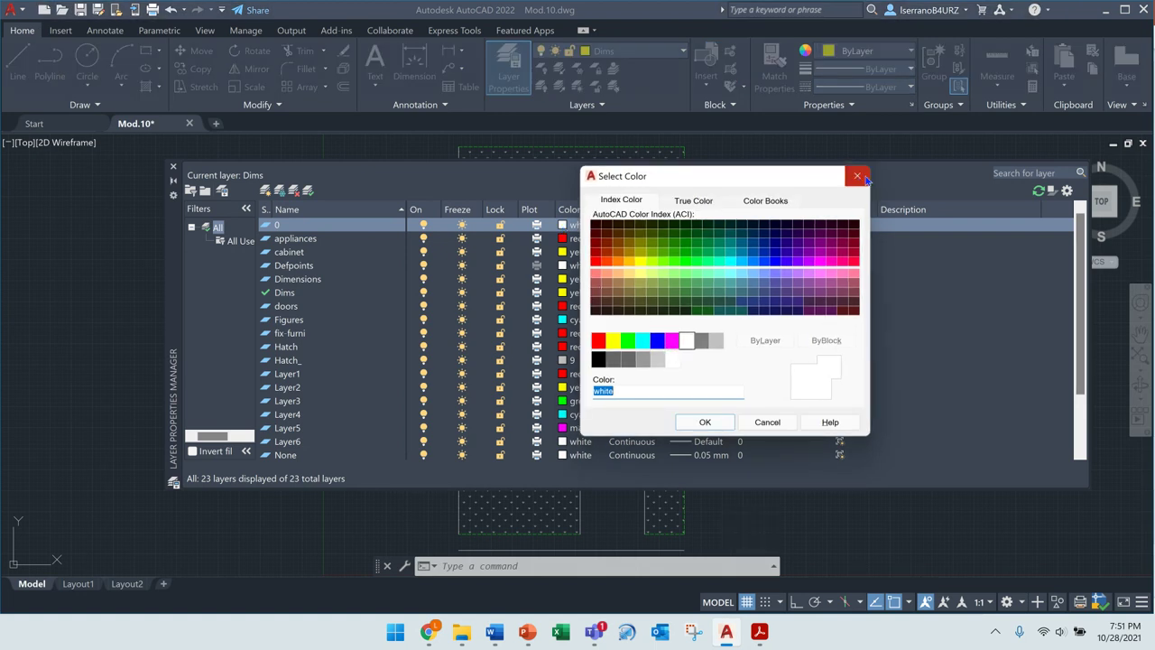
left_click(671, 340)
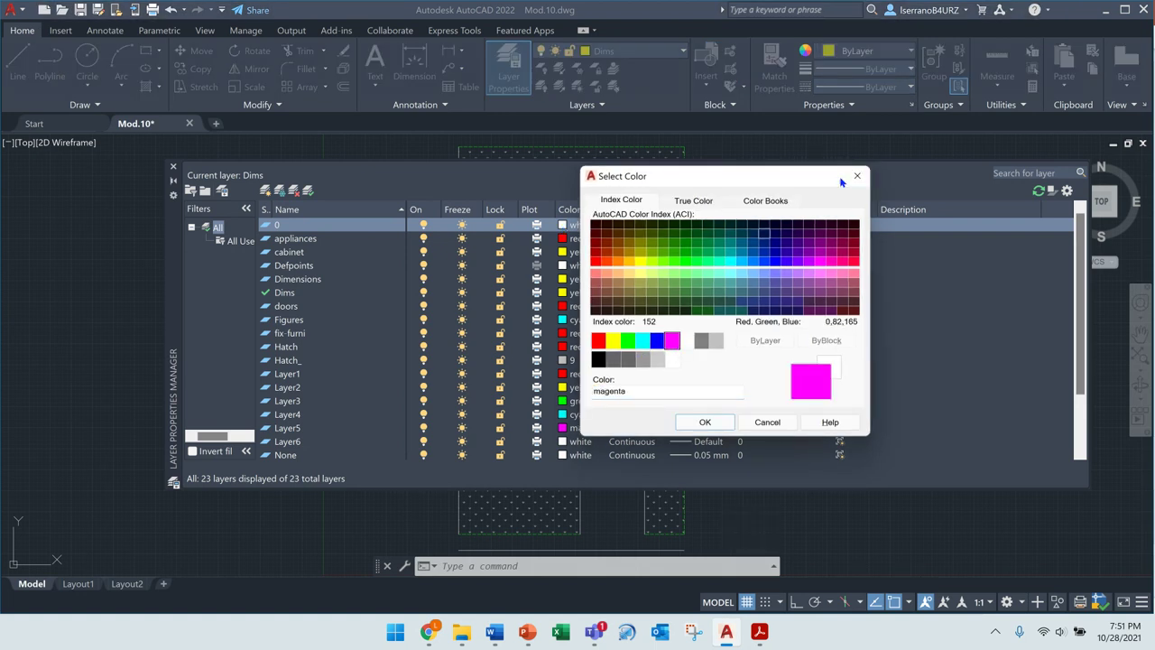
key("Escape")
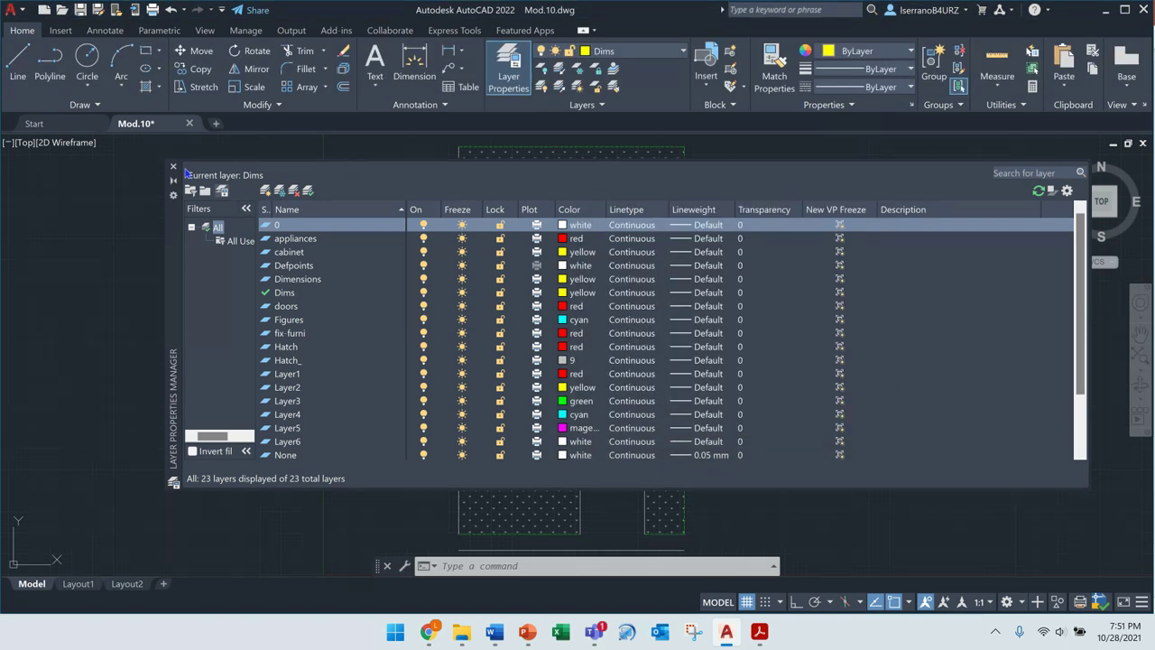
left_click(173, 167)
key("Escape")
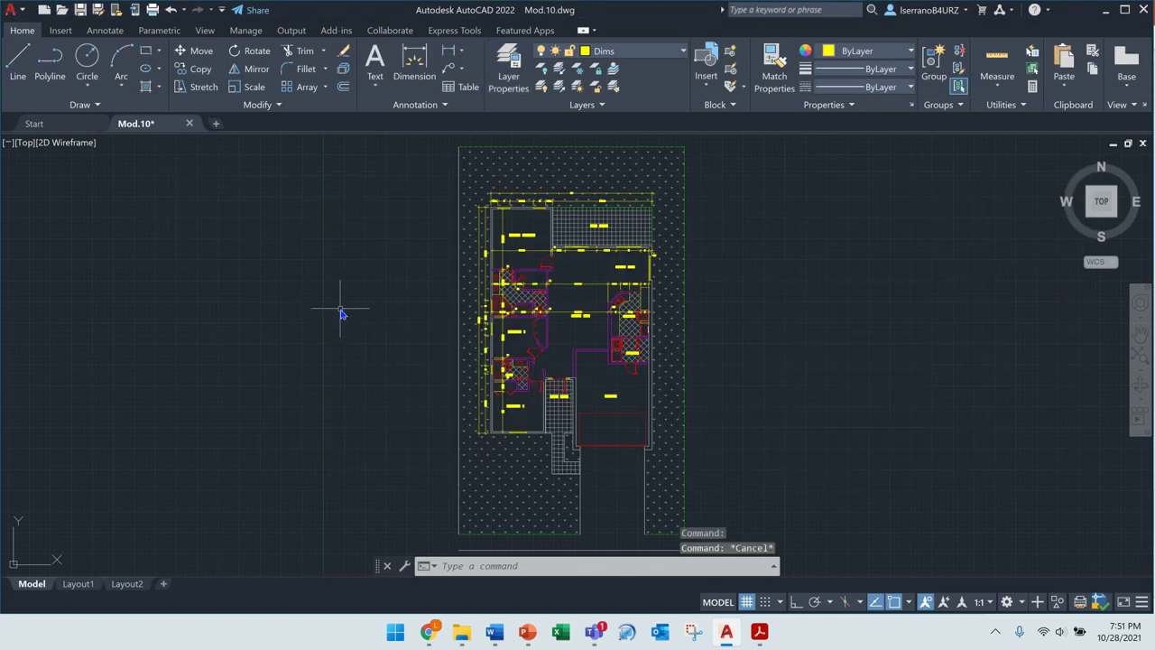
Start a new plot of the model with Microsoft Print to PDF as the plotter
left_click(152, 10)
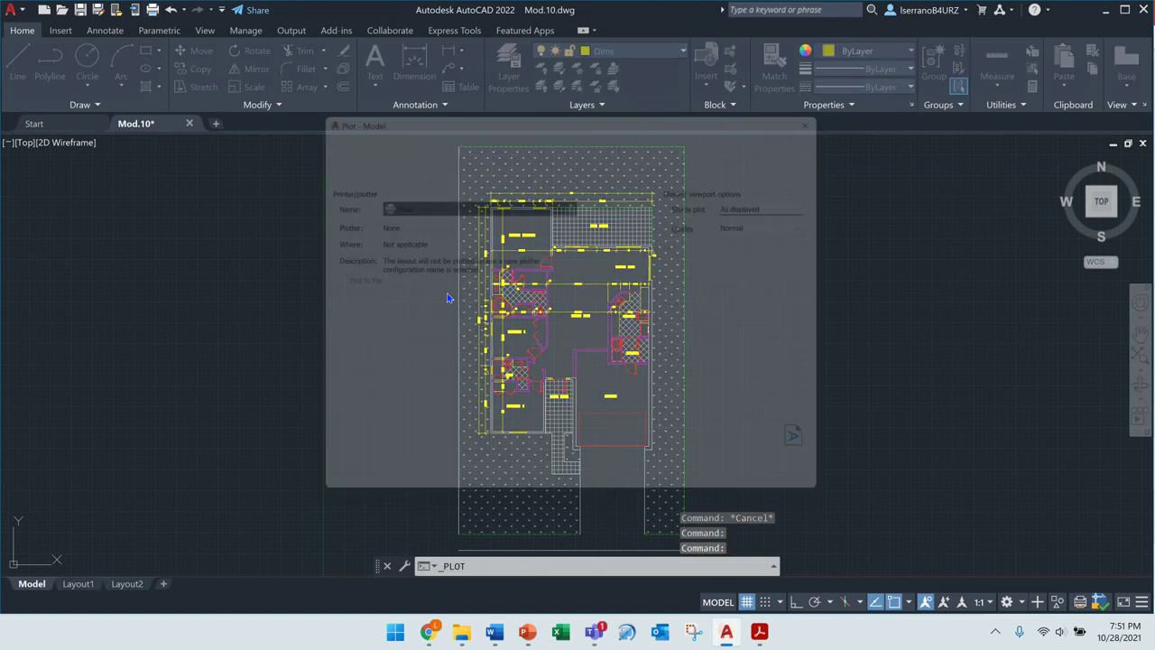
left_click(454, 198)
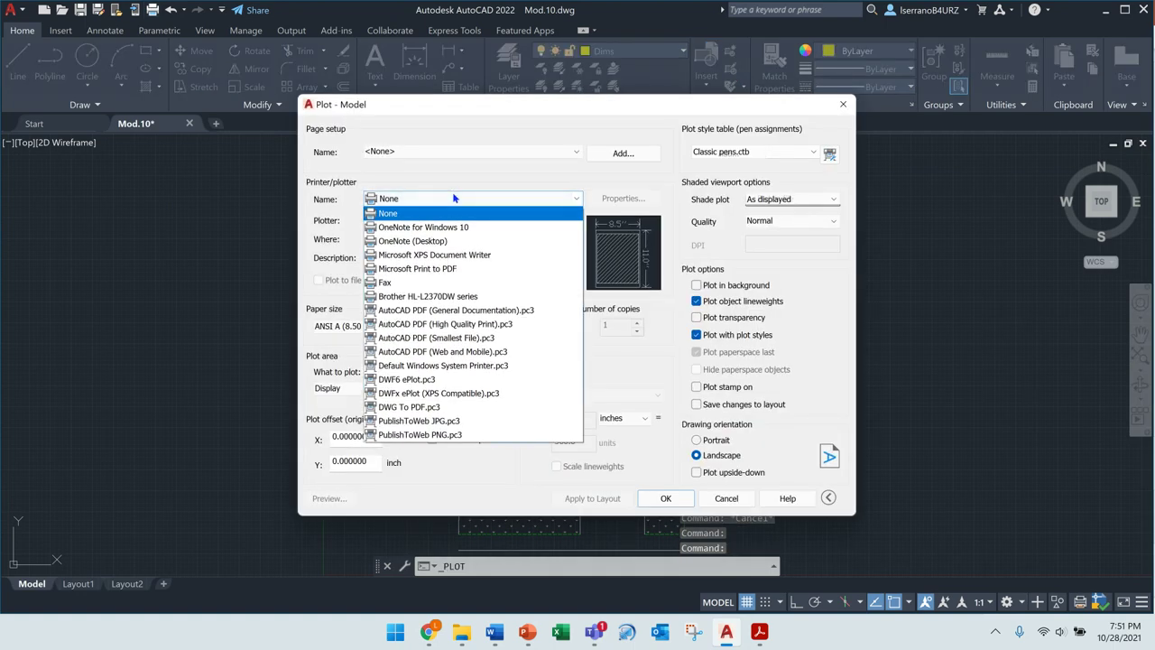
left_click(417, 268)
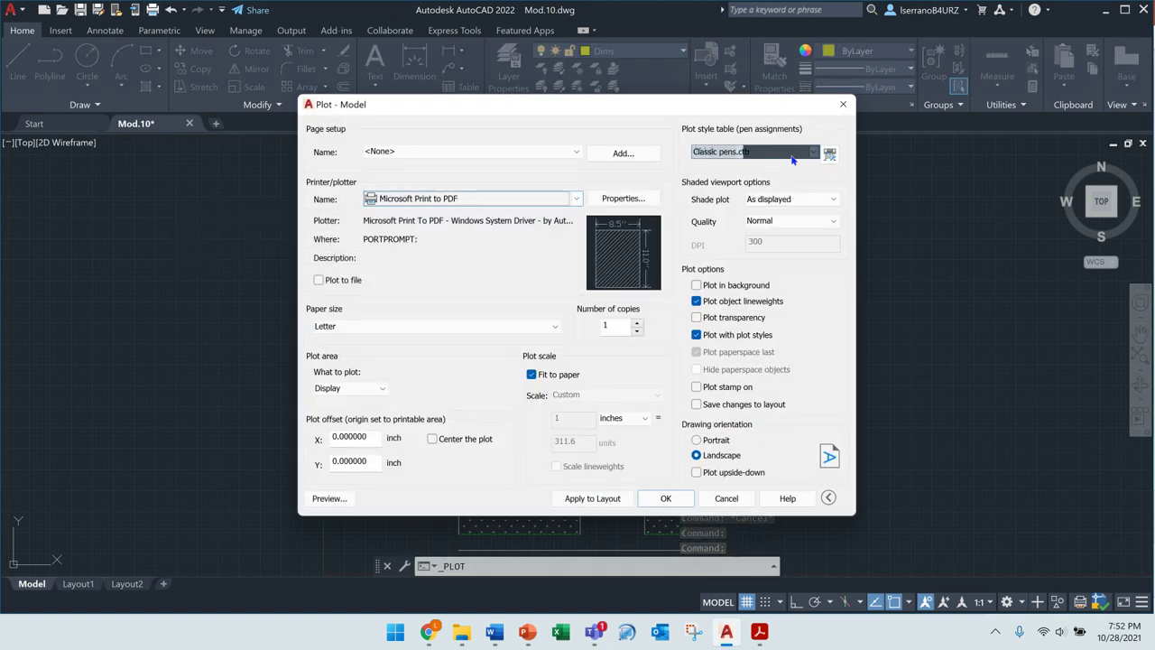
Edit the Classic pens.ctb plot style table and set the lineweight of Color 6 to 0.3500 mm
left_click(829, 153)
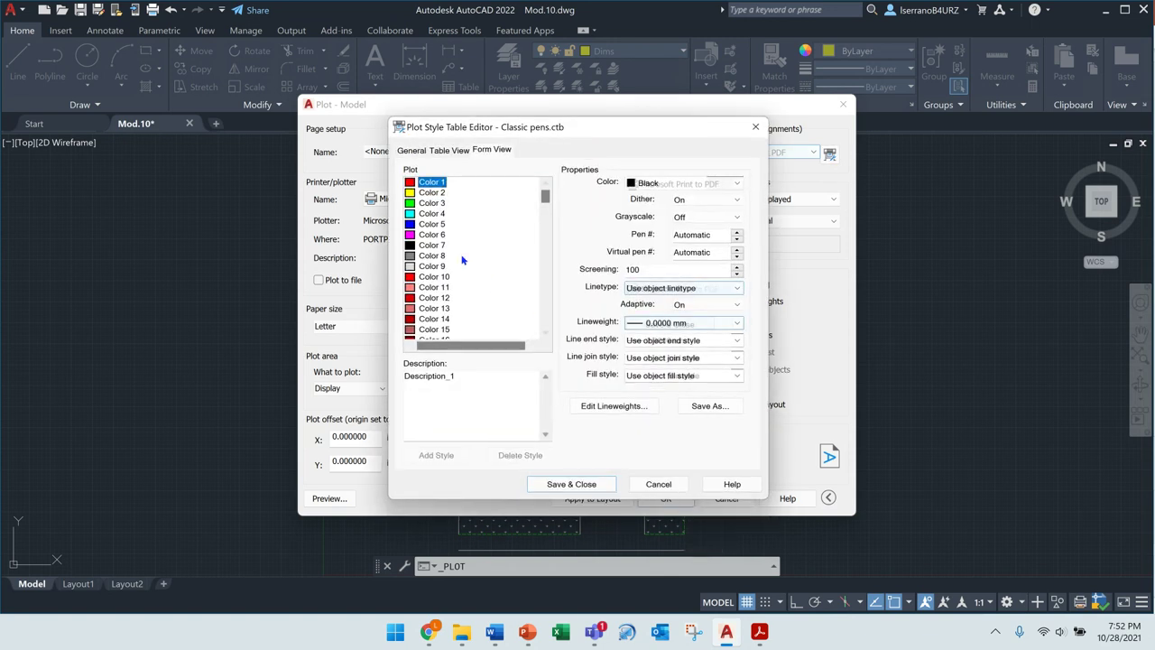
left_click(426, 234)
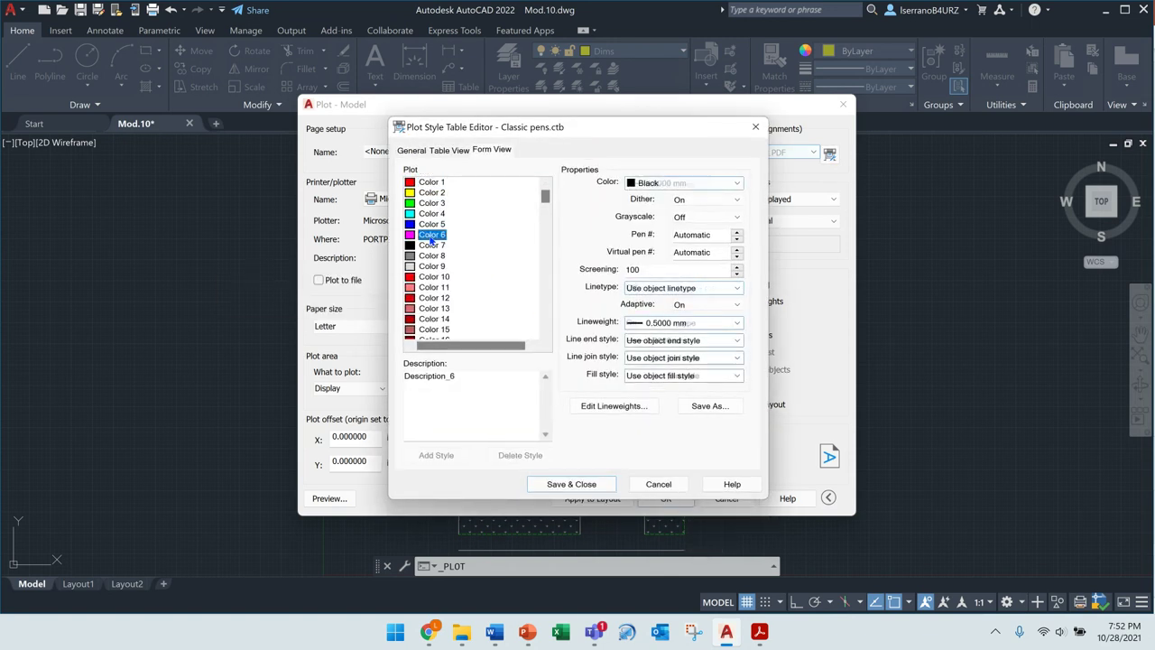
left_click(713, 327)
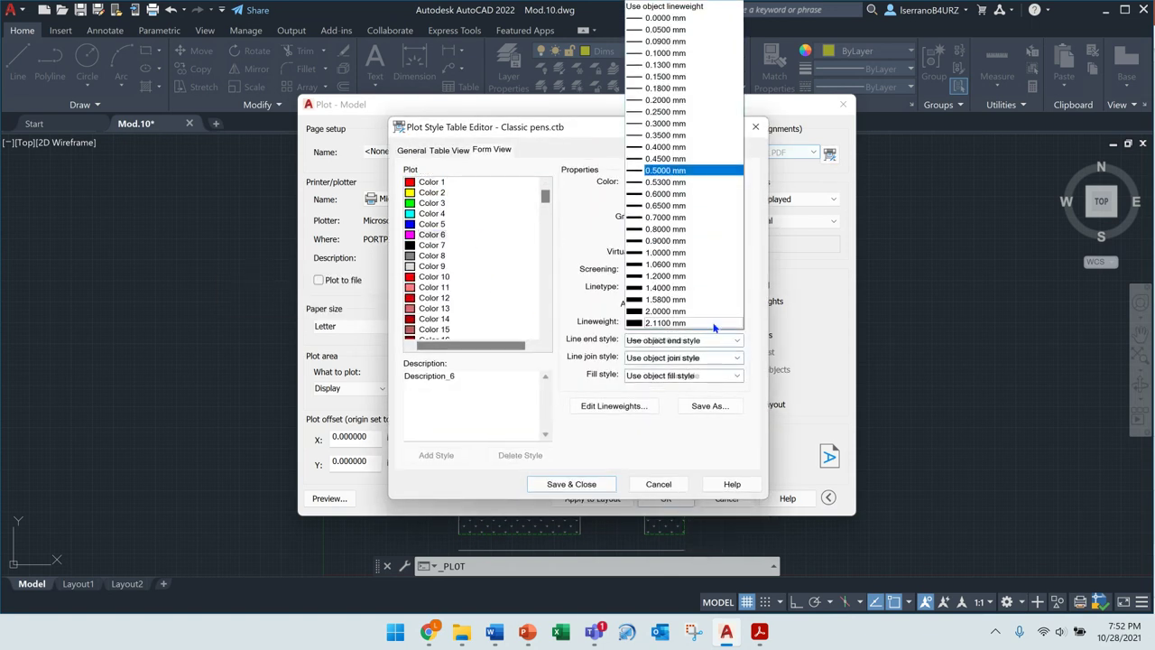
left_click(675, 135)
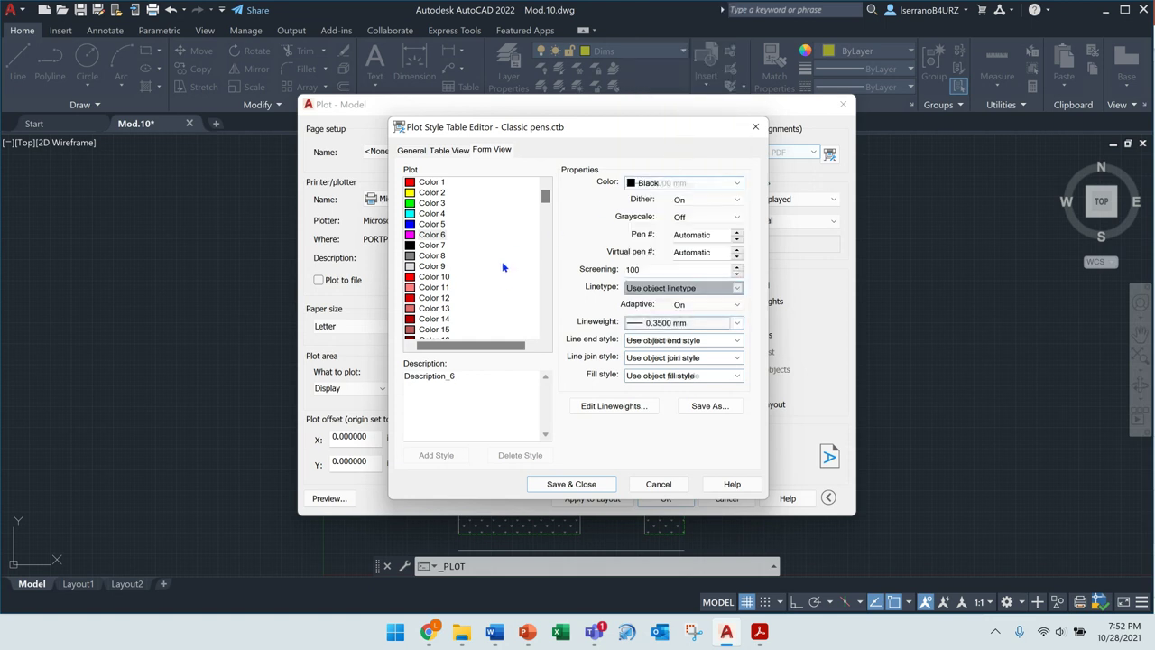
Set the lineweight of Color 7 to 0.4500 mm and save the Classic pens.ctb plot style table
left_click(431, 245)
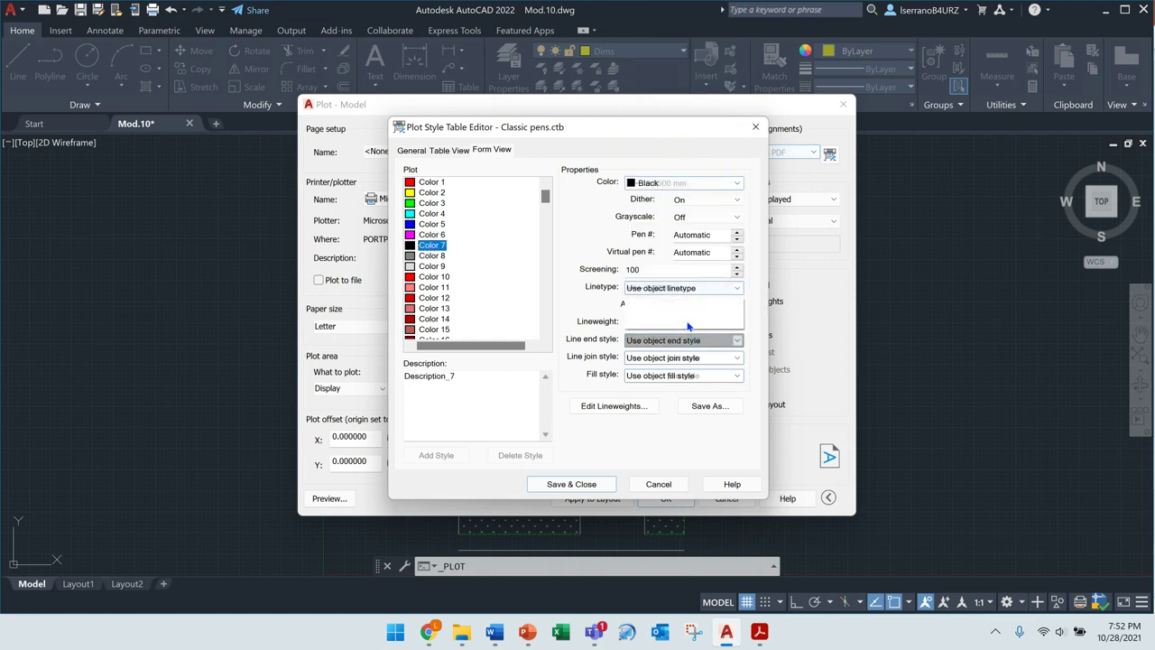
left_click(689, 325)
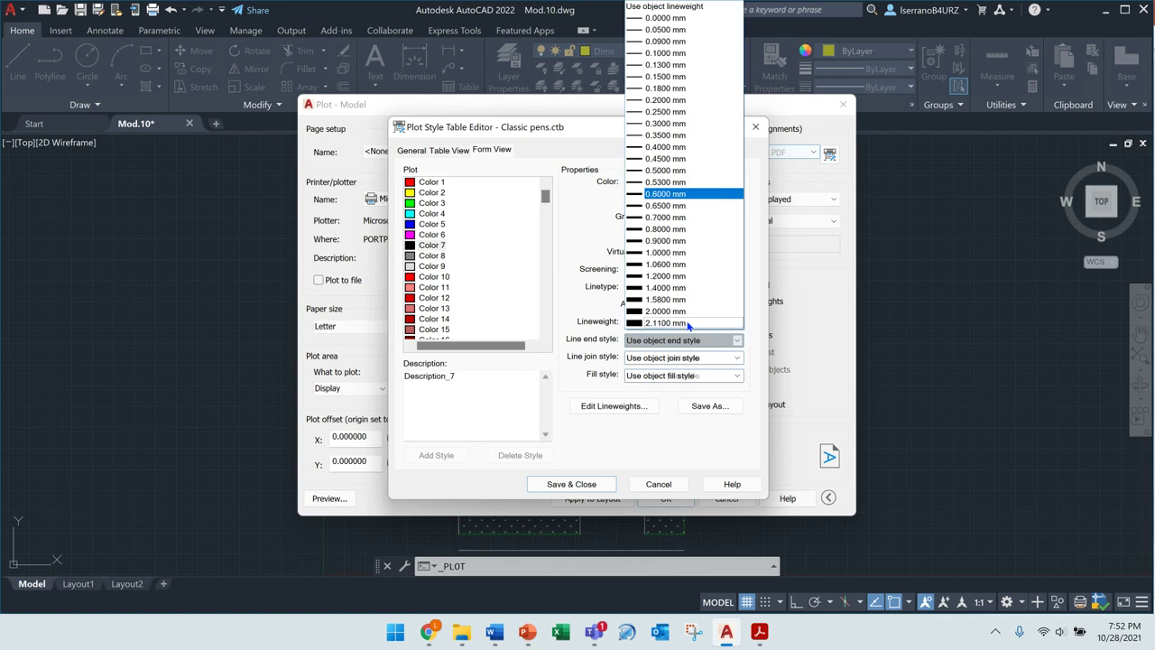
left_click(670, 158)
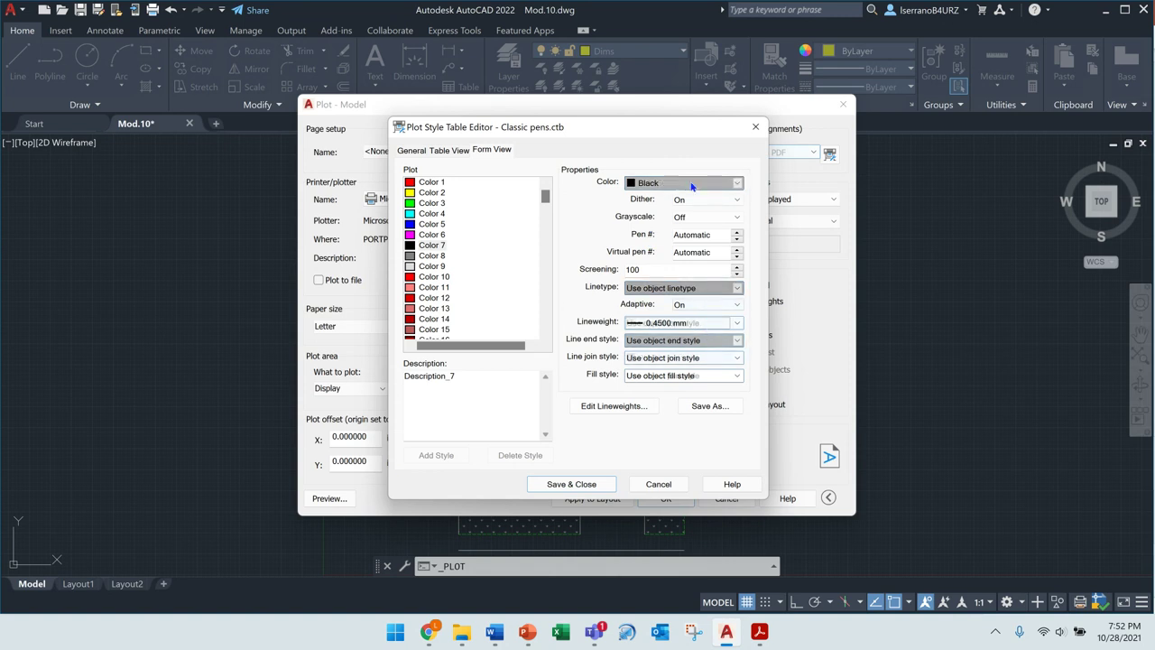
left_click(564, 485)
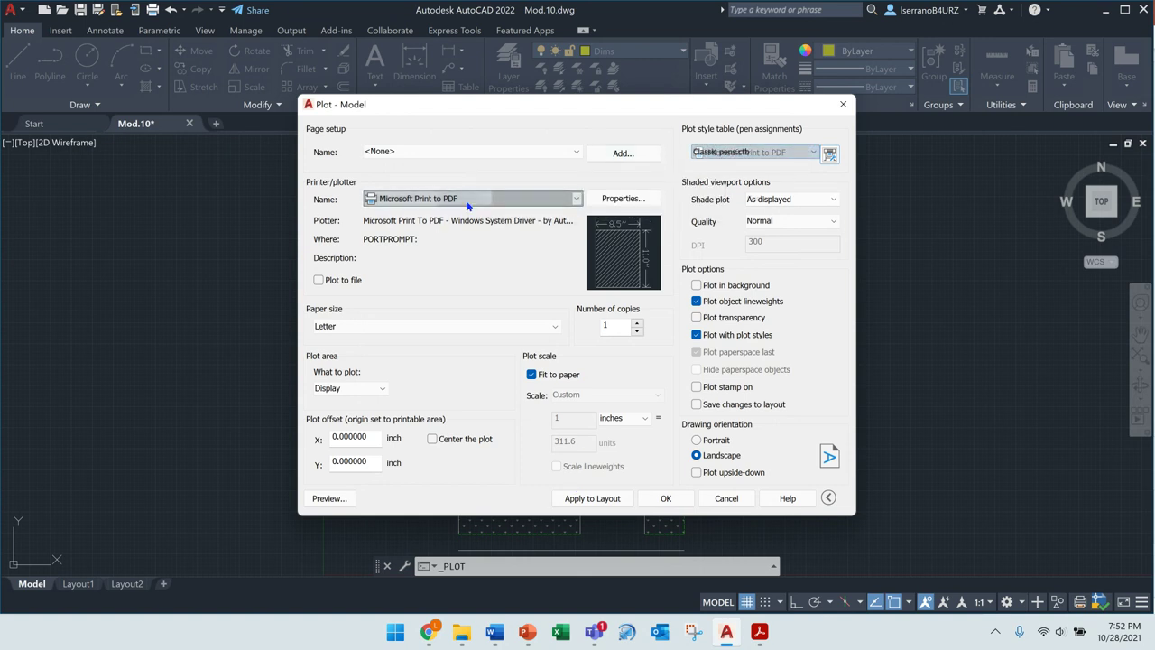
left_click(361, 390)
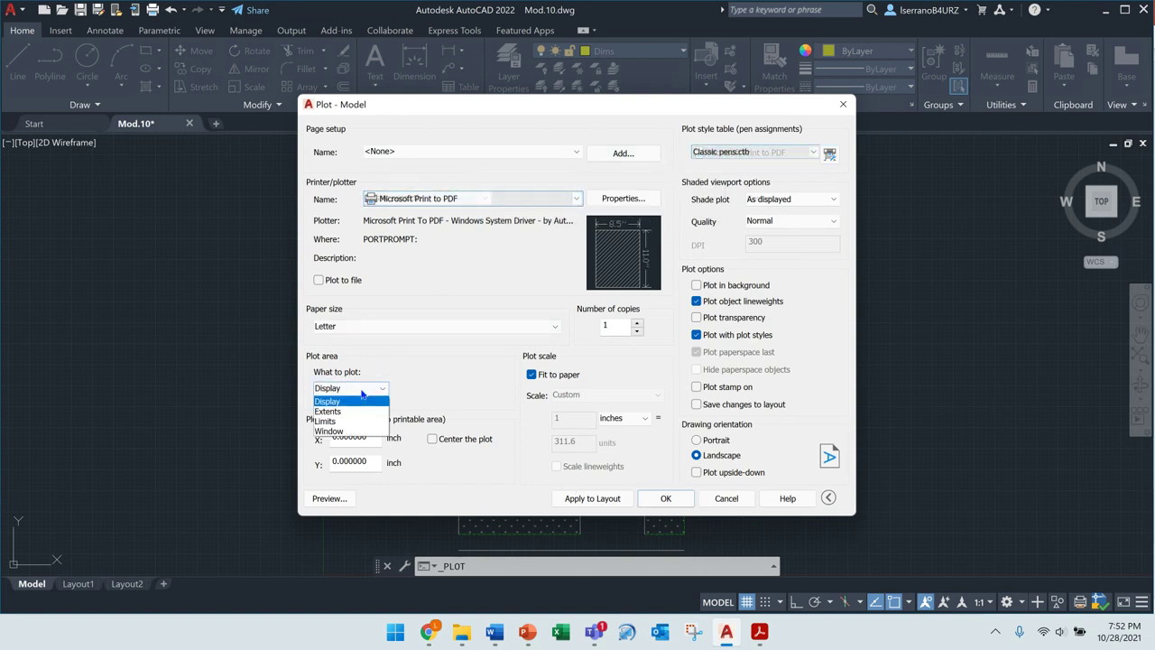
left_click(330, 430)
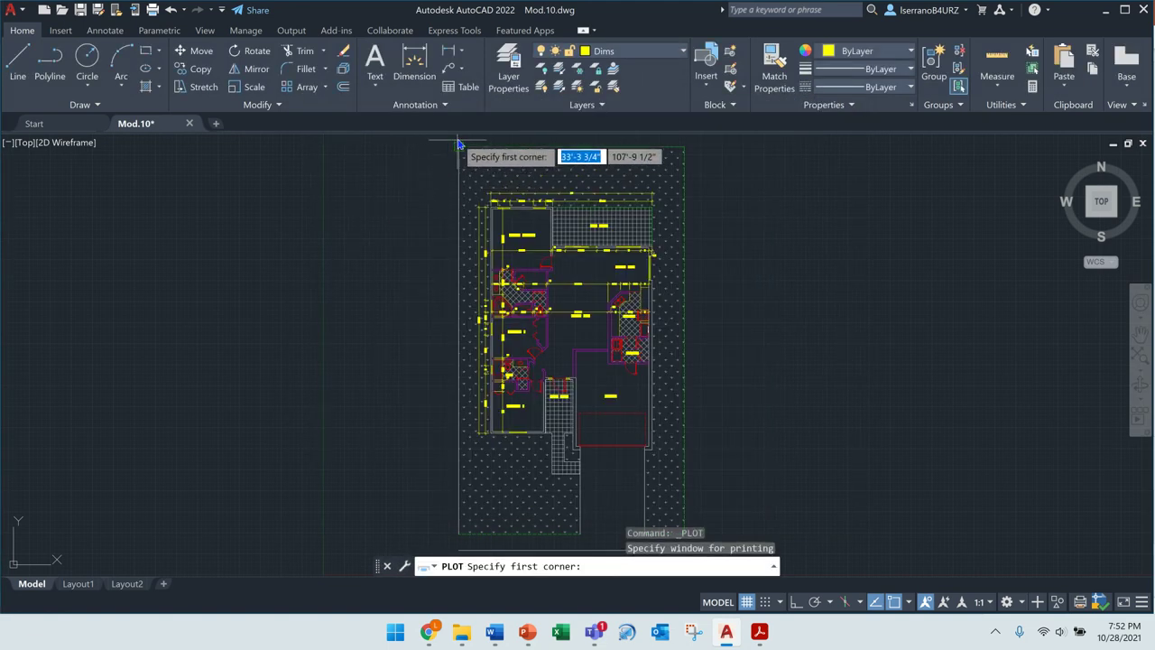
left_click(451, 140)
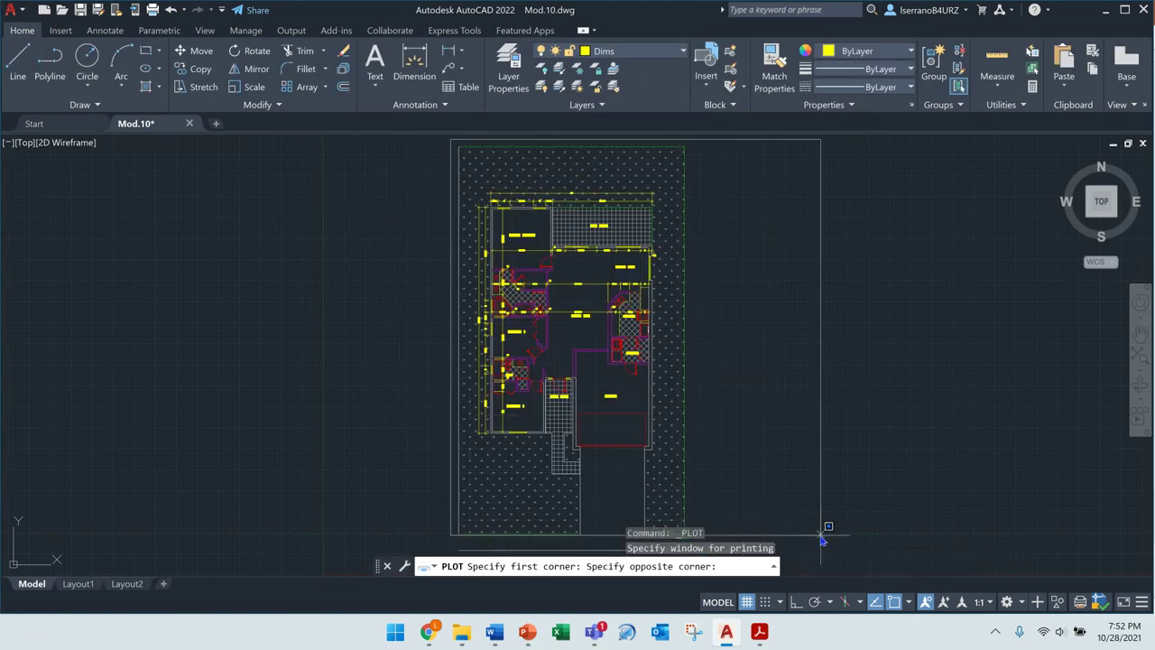
left_click(733, 430)
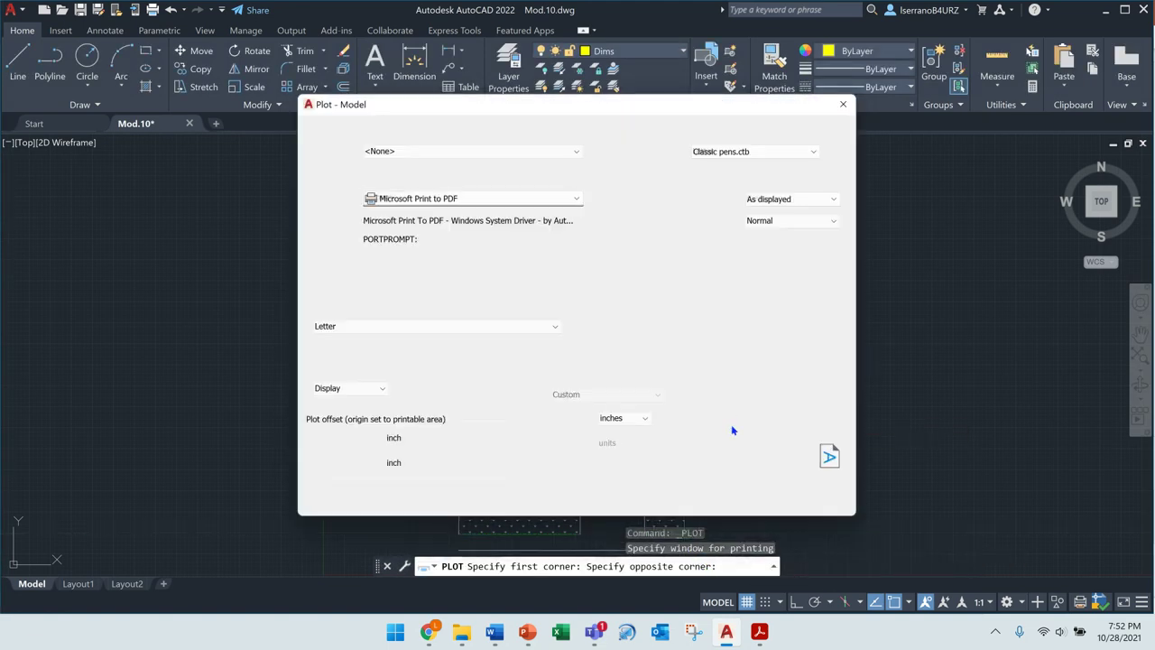
key("Escape")
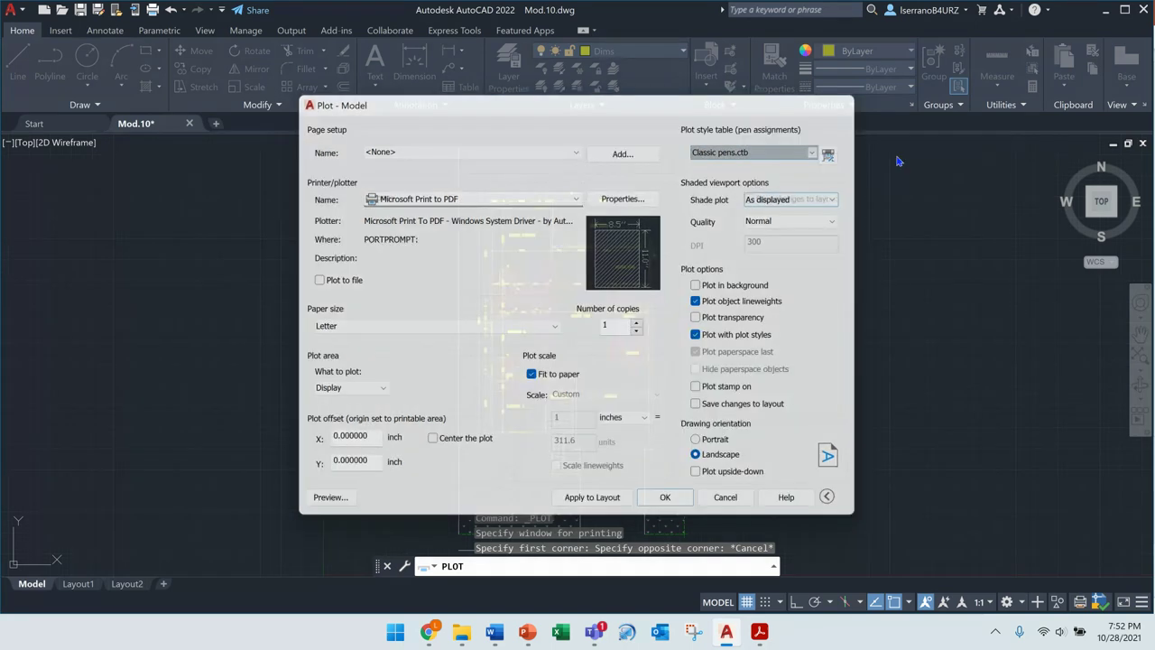
Start the model plot again with the whole site plan in view, using Microsoft Print to PDF as the plotter
left_click(1140, 345)
mouse_move(897, 417)
left_mouse_down()
mouse_move(879, 389)
mouse_move(708, 402)
left_mouse_up()
scroll(866, 384, "down", 3)
key("Escape")
left_click(152, 10)
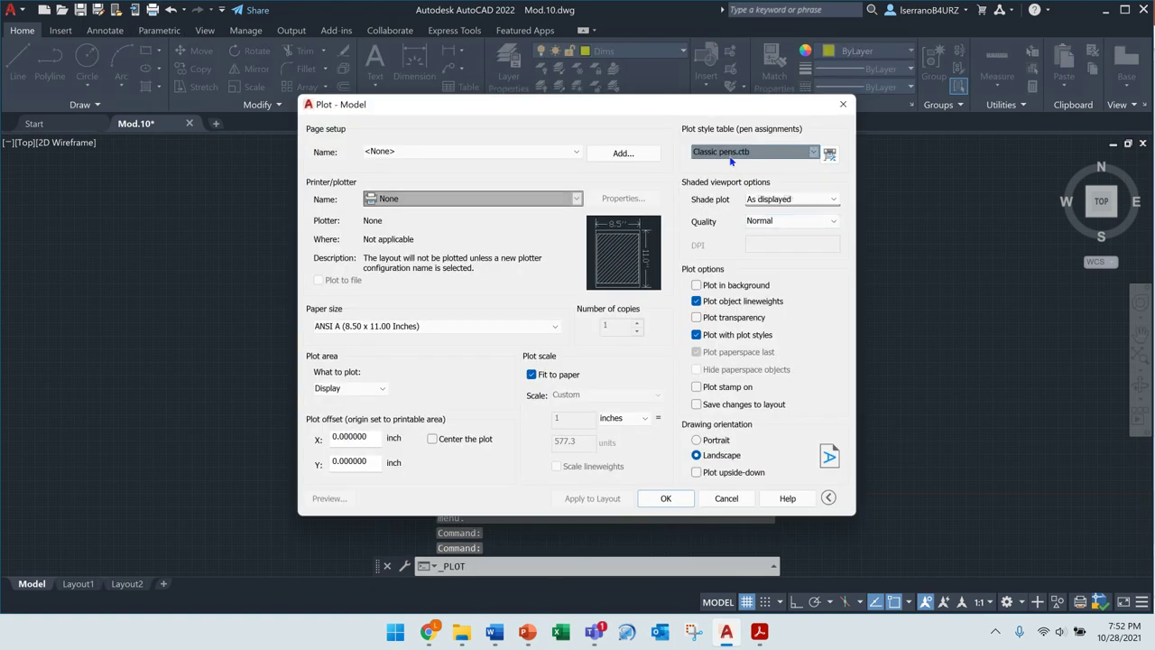
left_click(494, 199)
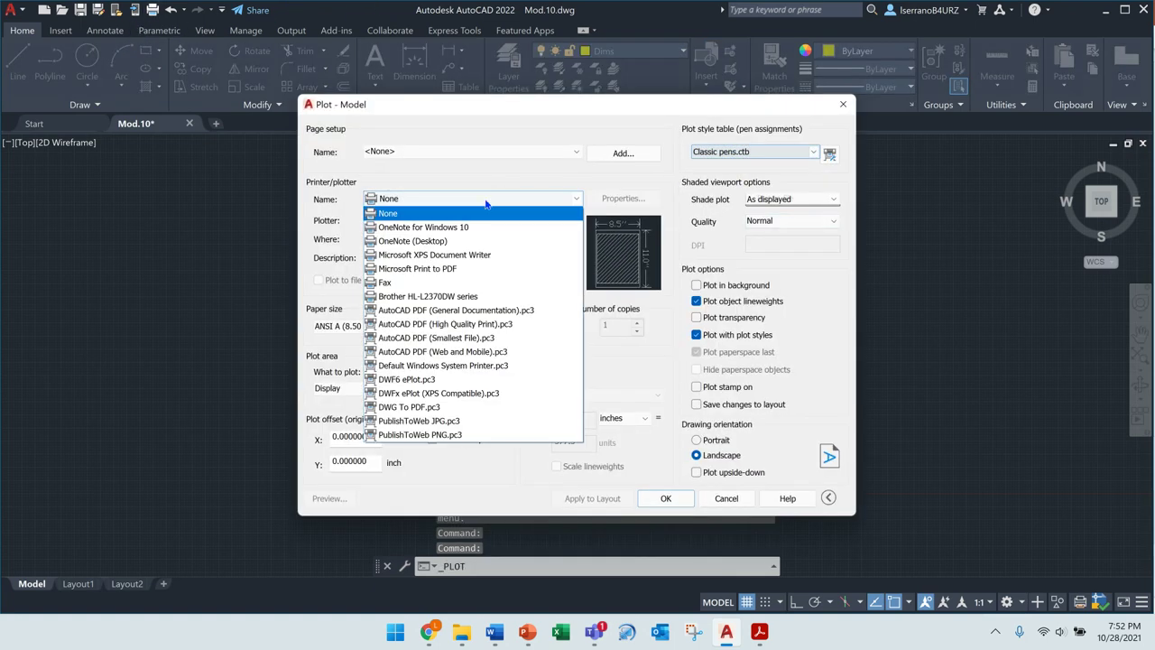
left_click(462, 269)
Define the plot area as a window around the entire site plan, including the line below it, and choose Portrait orientation
left_click(358, 390)
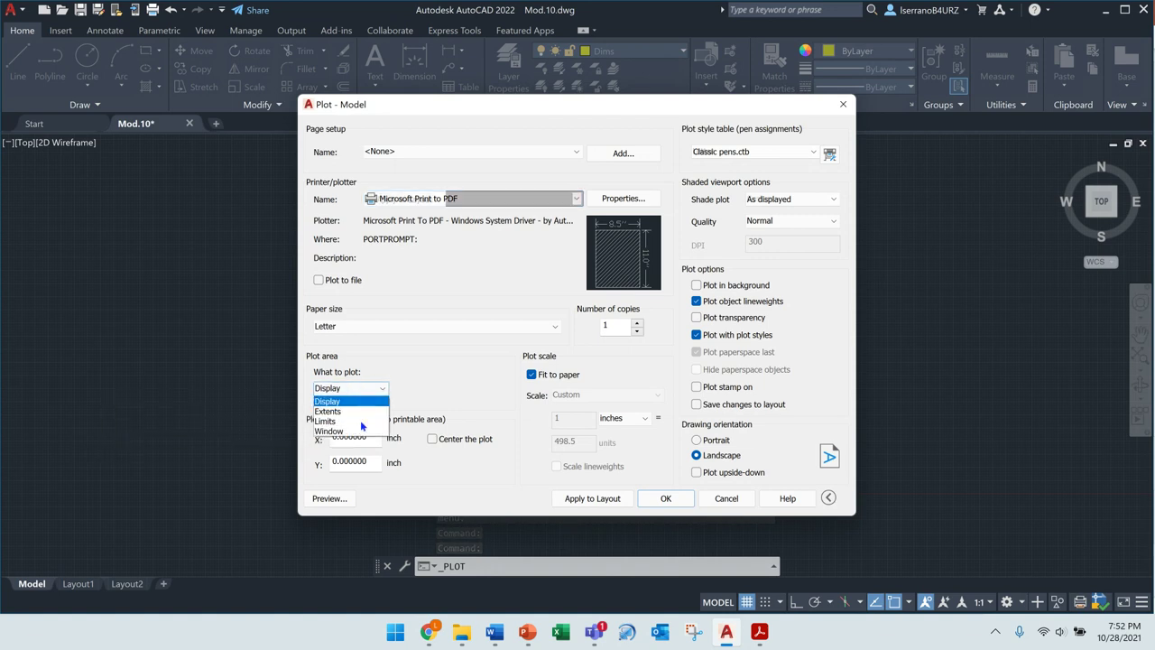
left_click(341, 427)
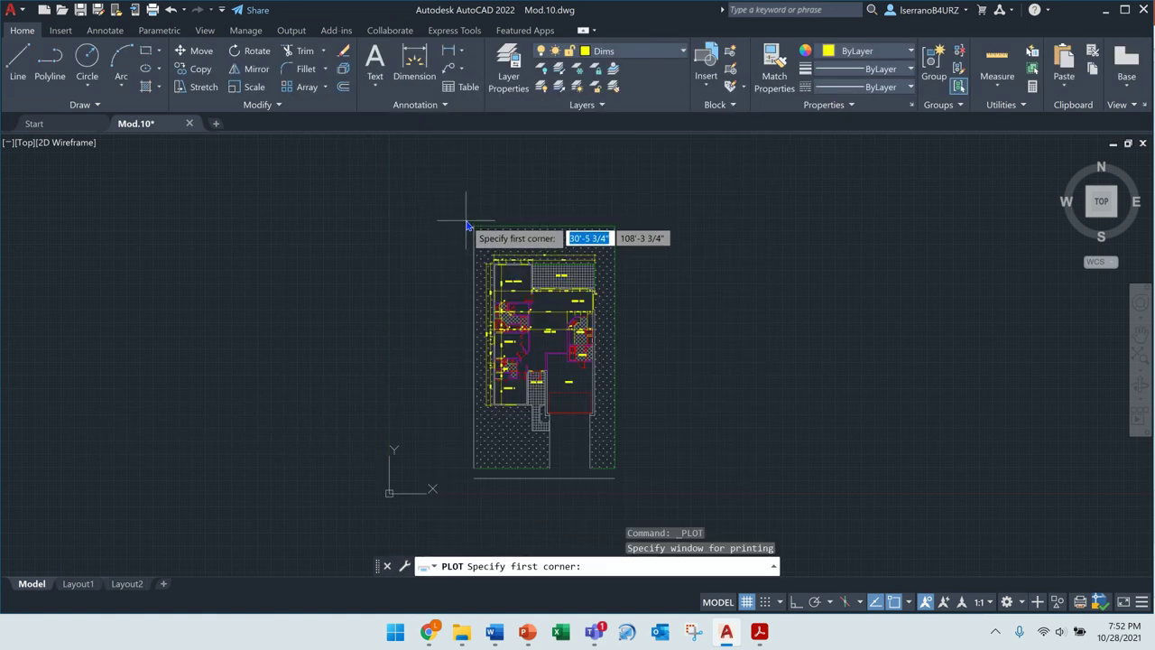
left_click(467, 217)
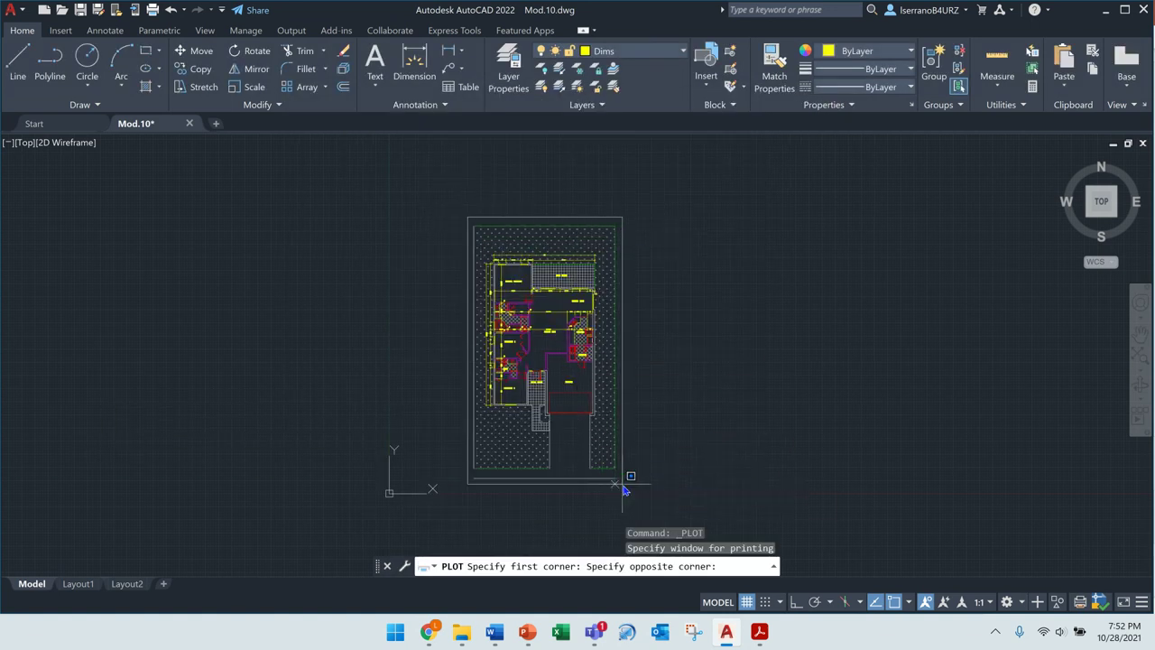
left_click(625, 485)
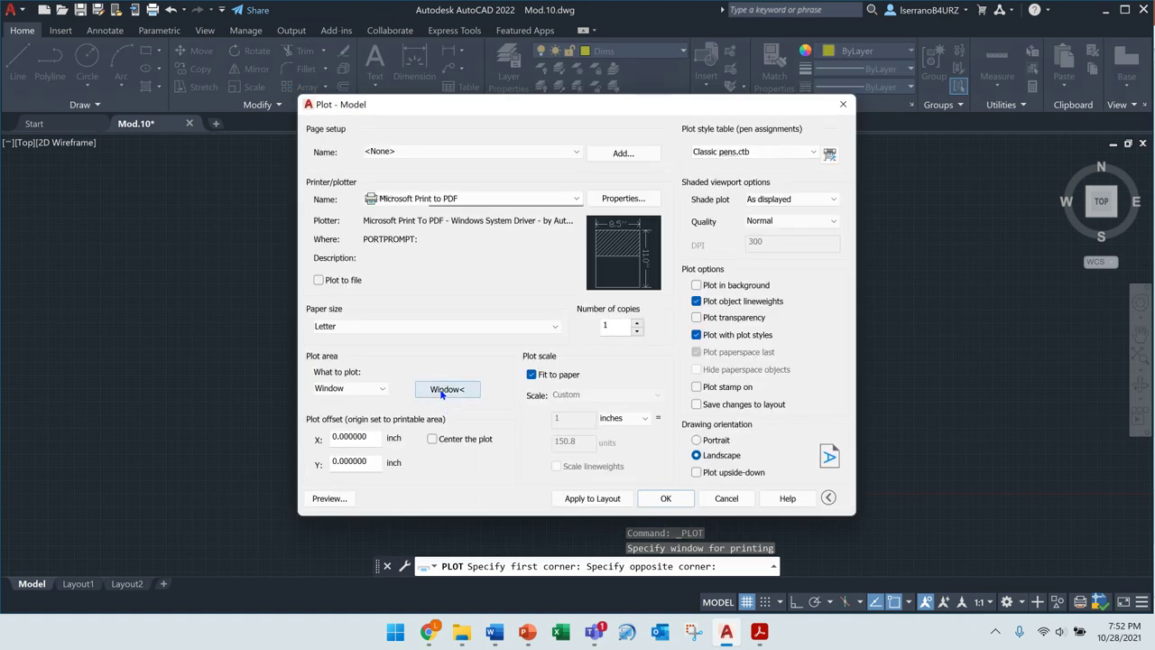
left_click(696, 439)
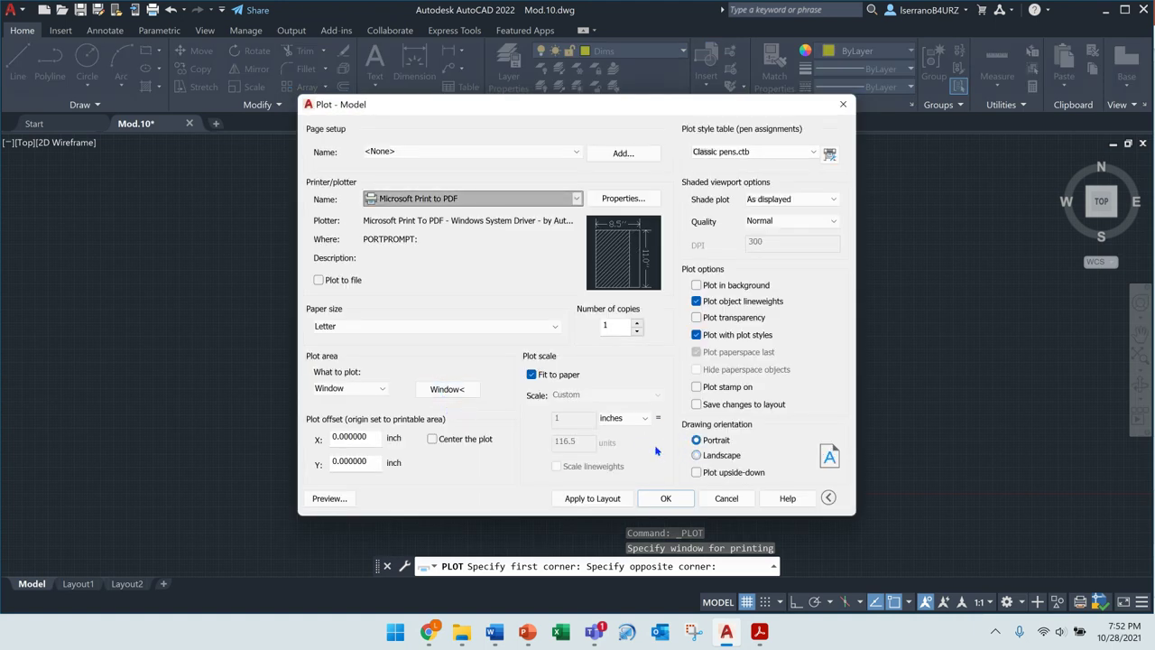
Preview the plot and examine the lineweights of the walls, back porch, fixtures and dimensions across the floor plan
left_click(323, 499)
scroll(590, 338, "up", 5)
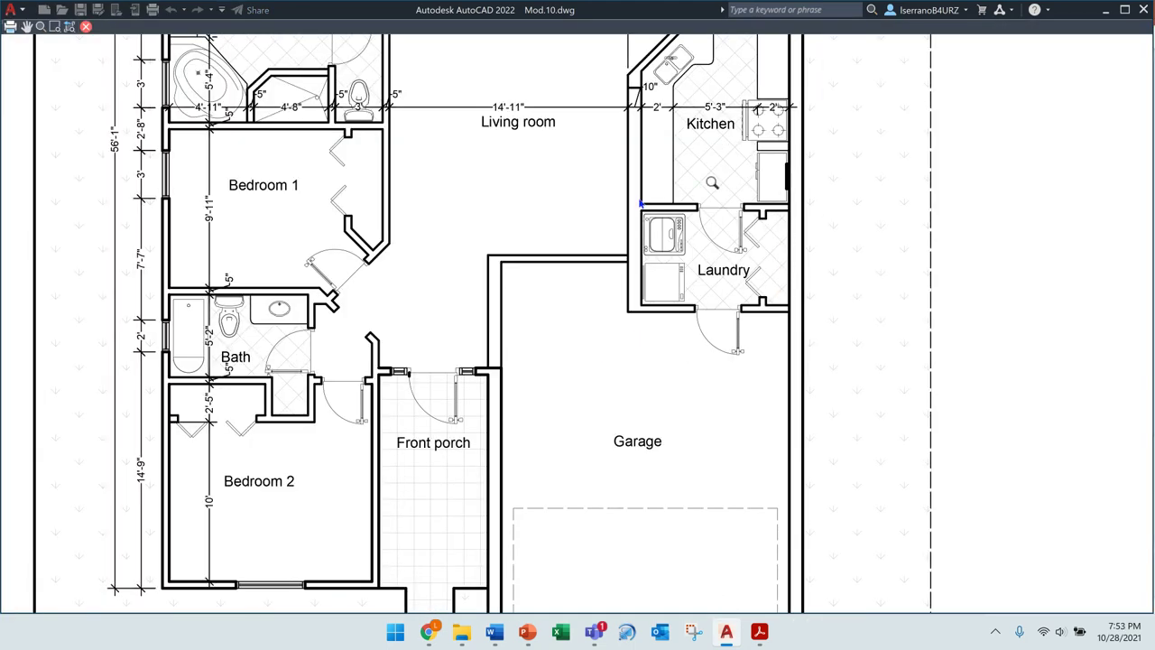
scroll(740, 339, "down", 5)
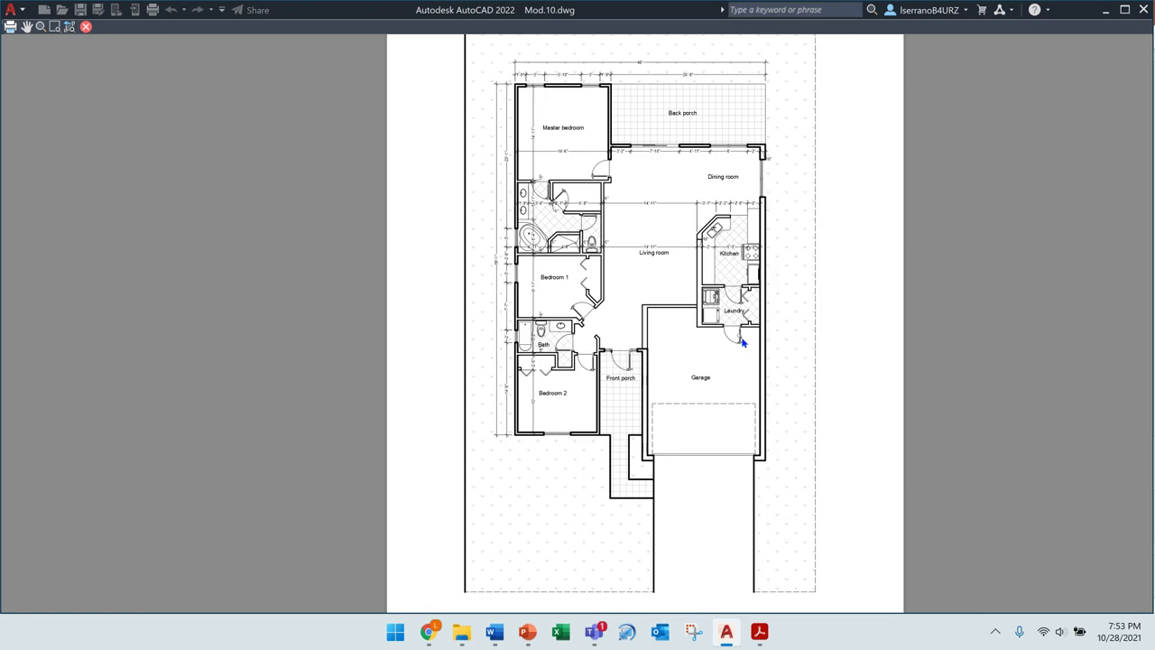
scroll(735, 256, "up", 4)
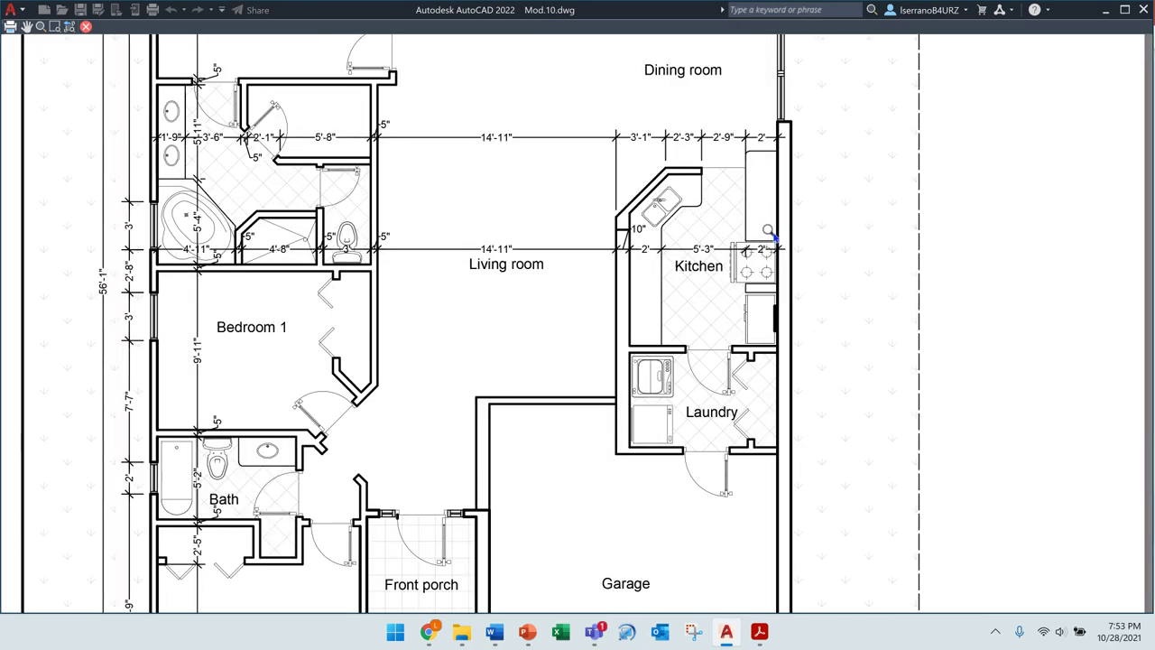
scroll(769, 233, "down", 5)
scroll(766, 96, "up", 4)
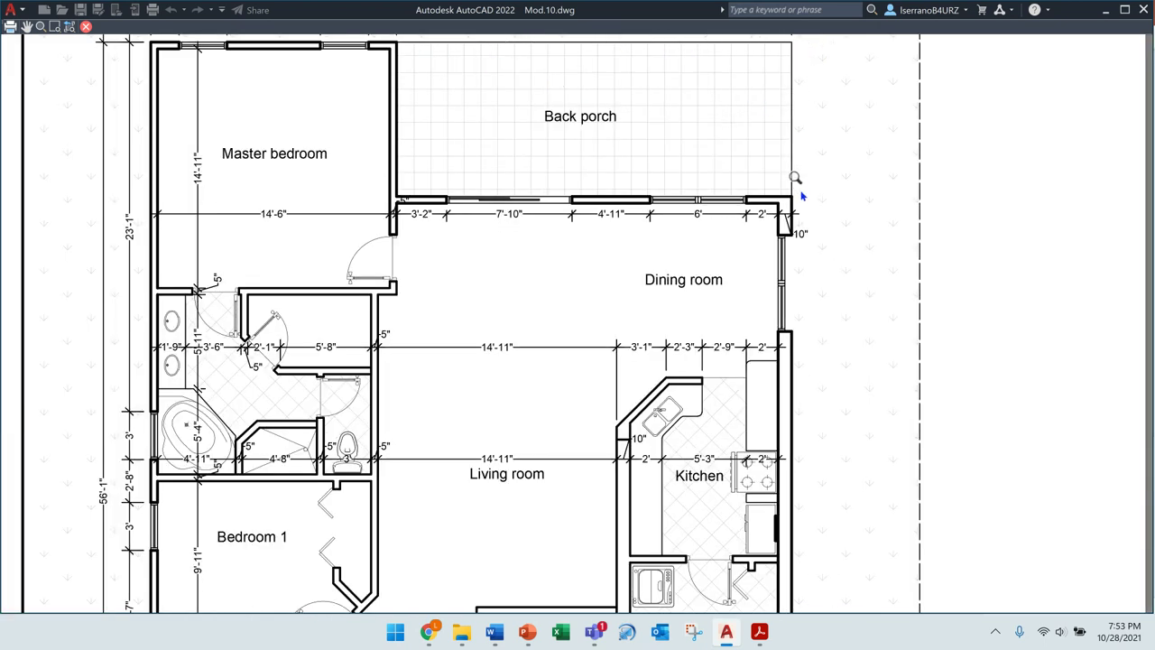
scroll(798, 191, "down", 2)
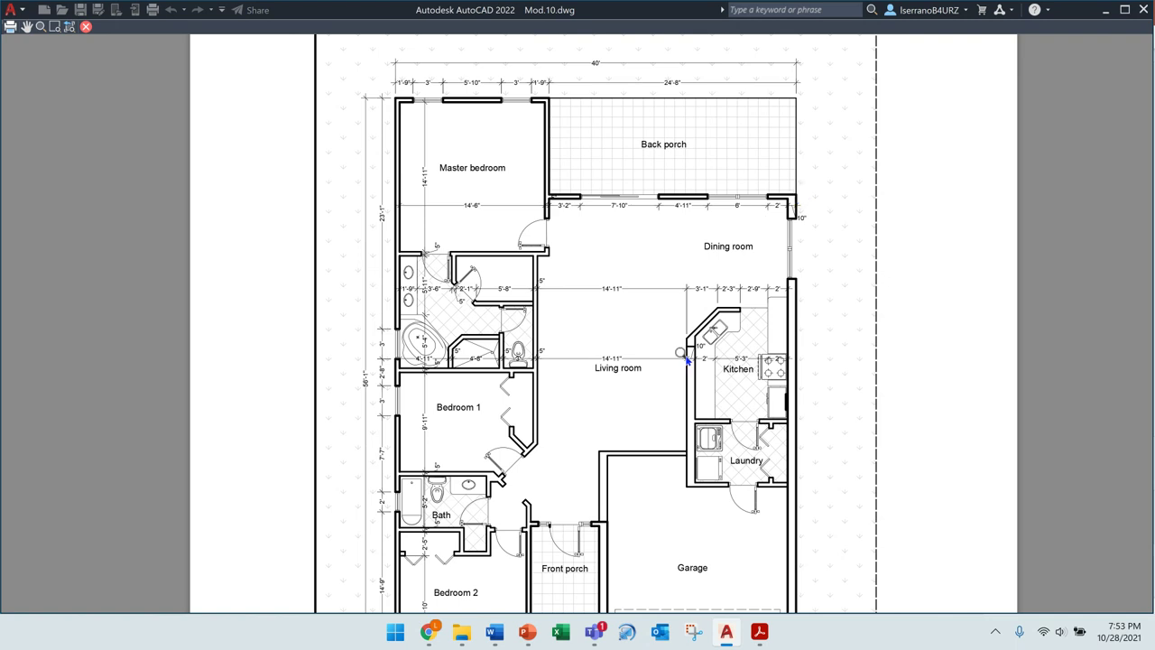
scroll(686, 359, "down", 2)
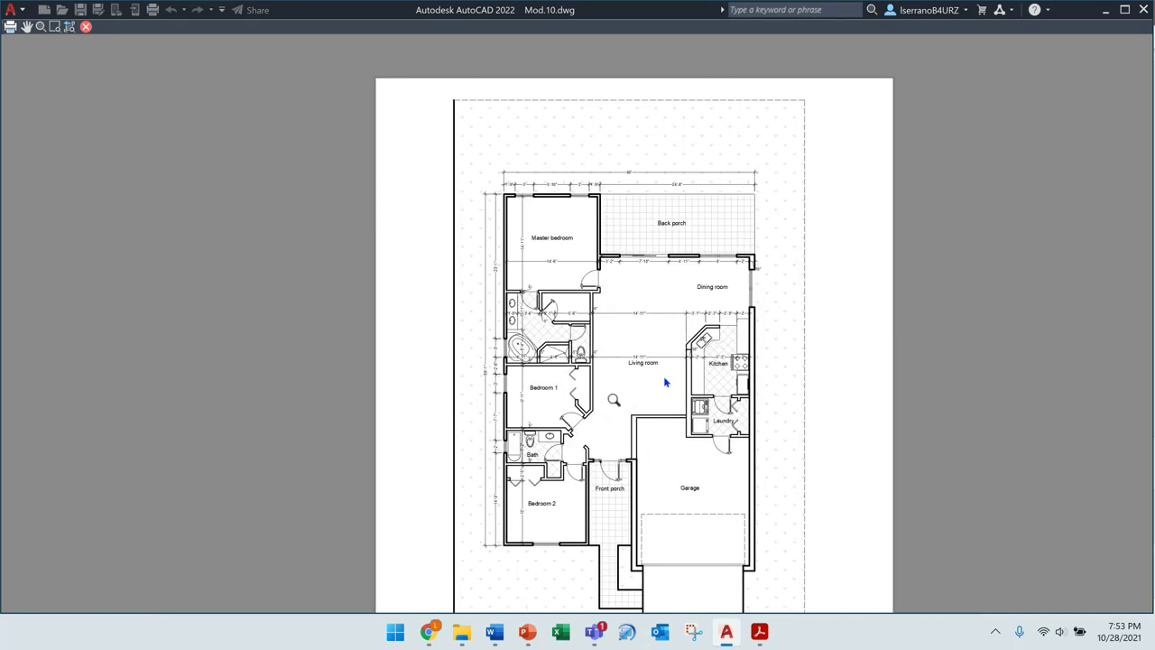
Plot the previewed sheet to a PDF named House plot in the Plots folder
right_click(674, 325)
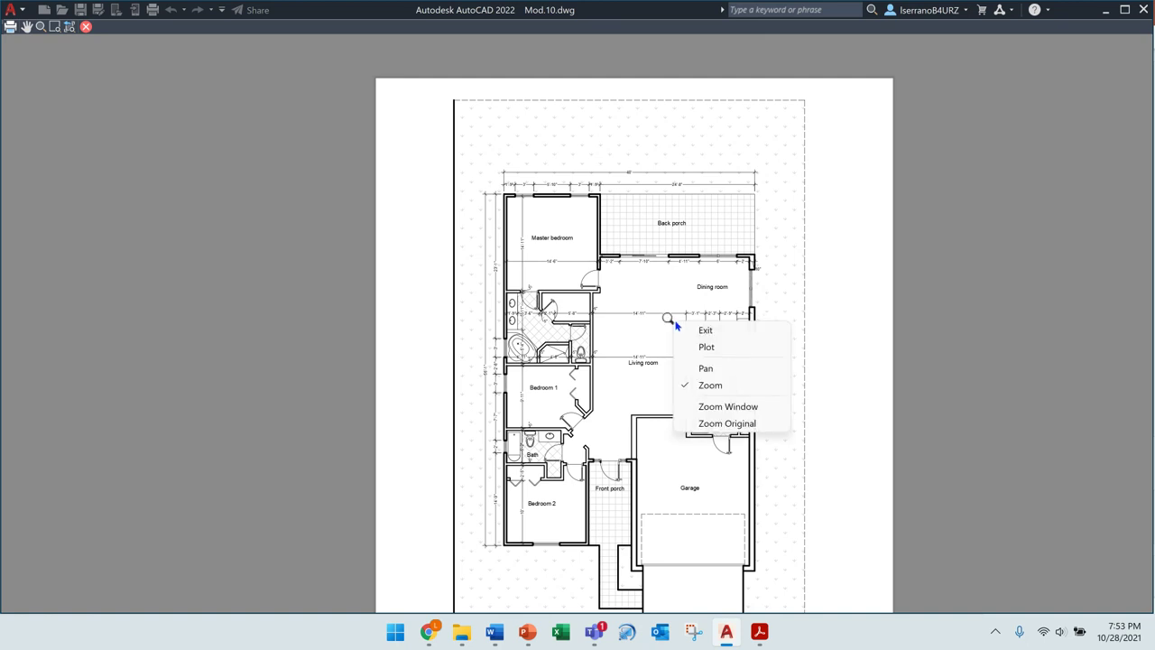
left_click(738, 348)
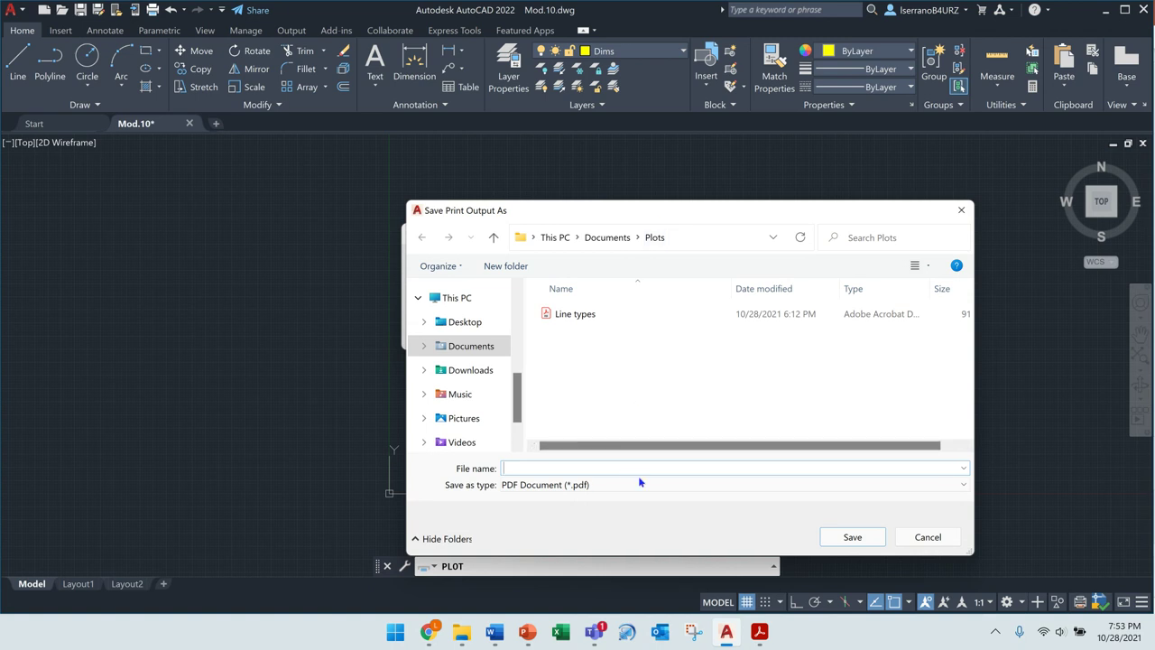
type("House plot")
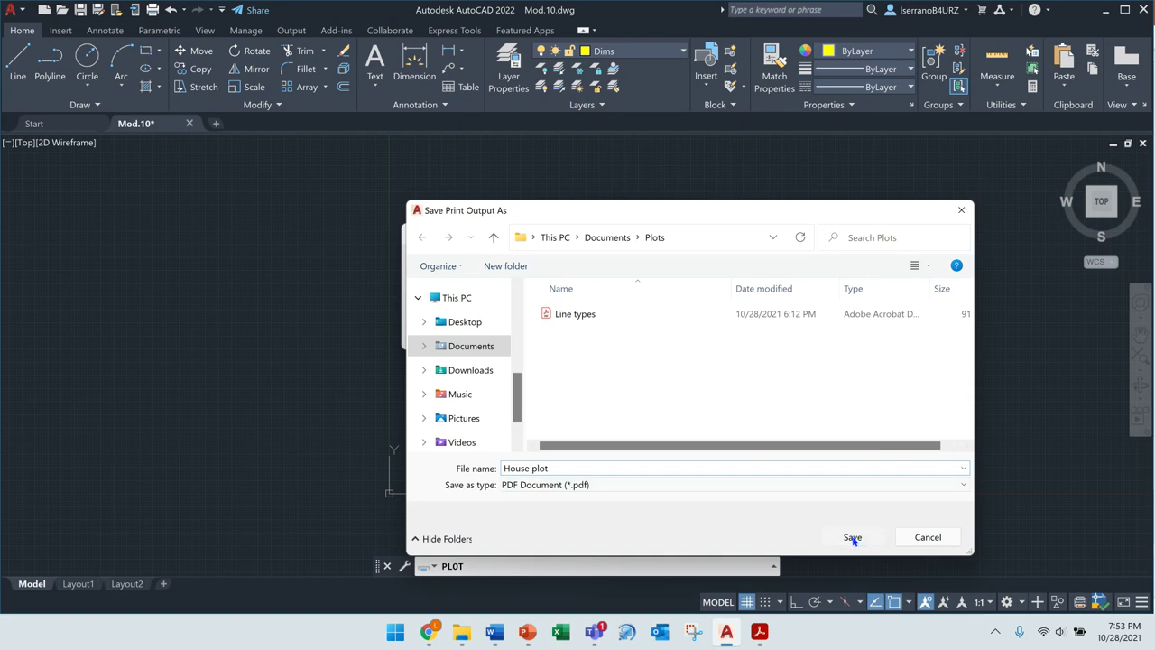
left_click(853, 538)
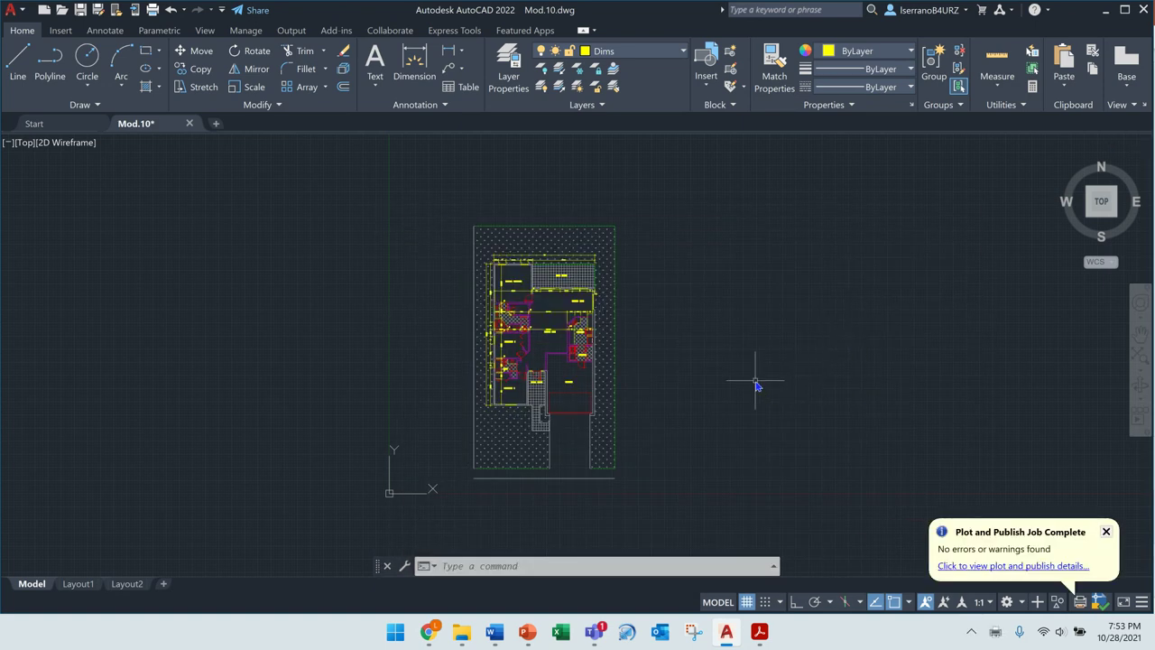
scroll(755, 382, "up", 2)
left_click(1140, 332)
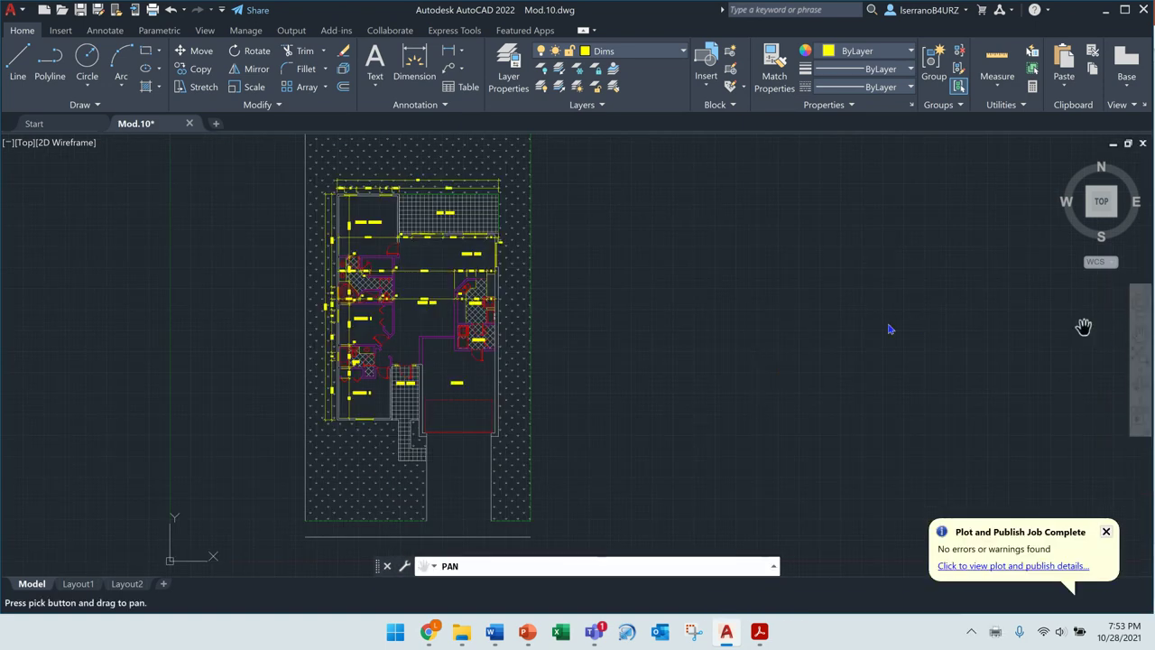
mouse_move(648, 334)
left_mouse_down()
mouse_move(716, 370)
mouse_move(716, 330)
left_mouse_up()
scroll(717, 366, "up", 2)
scroll(719, 362, "down", 2)
right_click(716, 330)
left_click(740, 338)
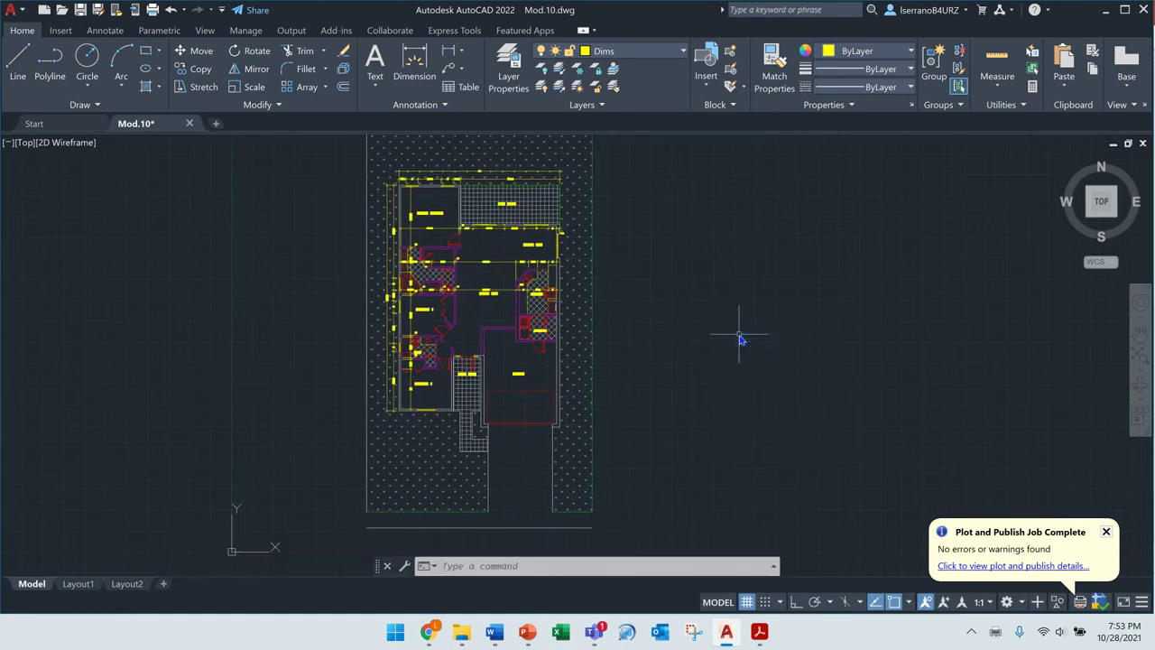